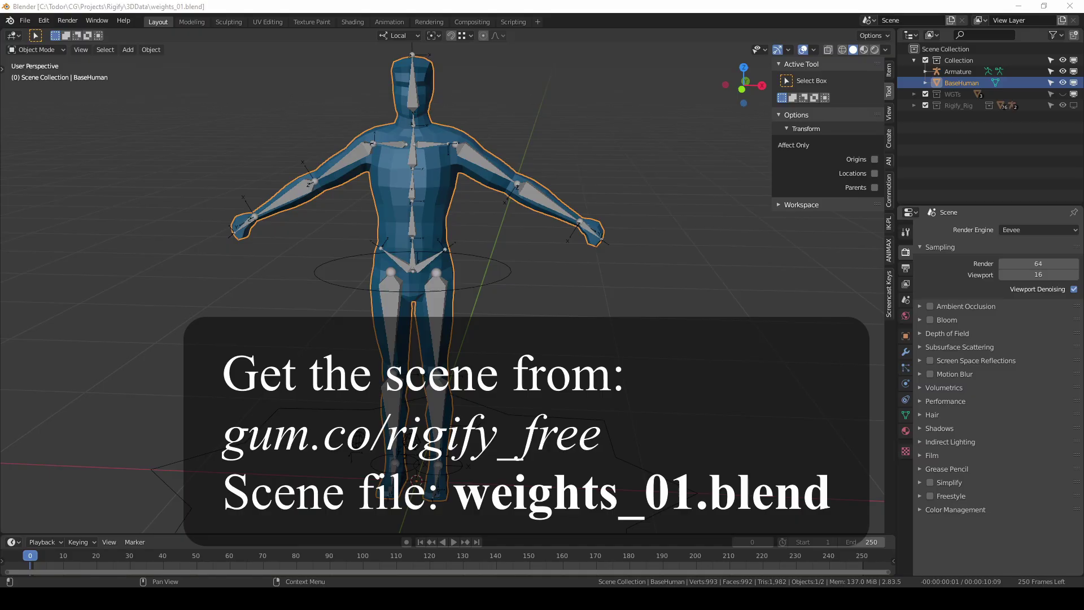
Snap the armature back to its original pose and toggle Rigify_Rig's visibility on and off.
left_click(495, 170)
key("g")
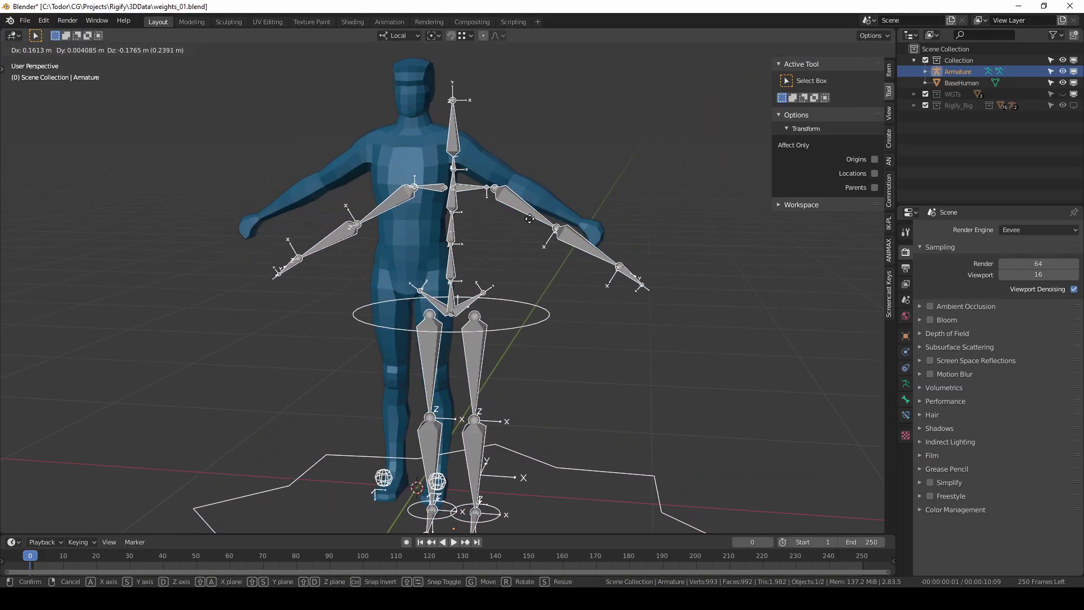
right_click(508, 186)
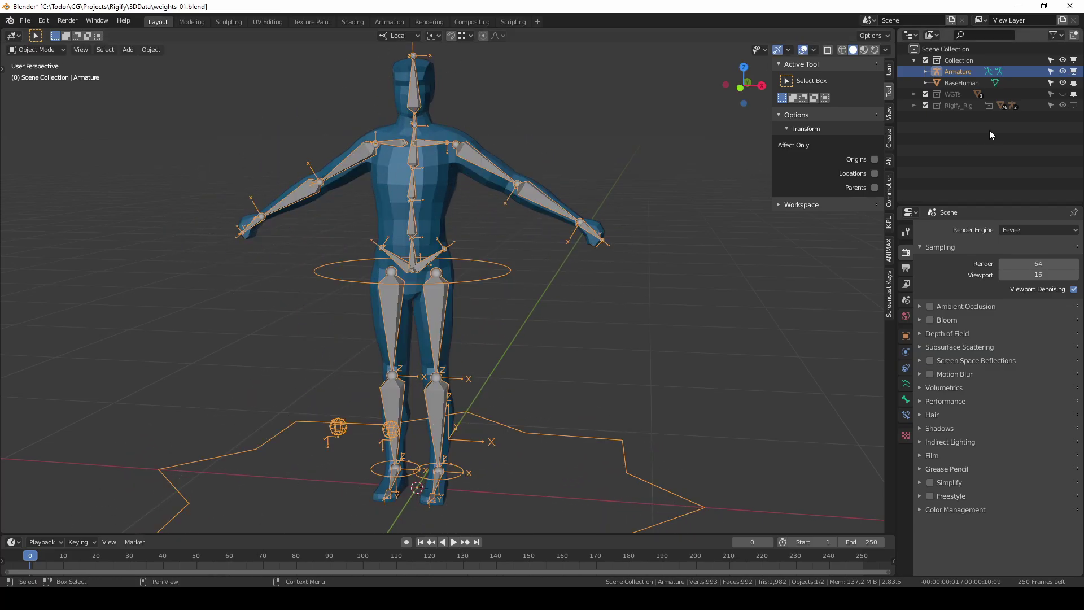
left_click(1074, 107)
middle_click_drag(599, 237, 531, 246)
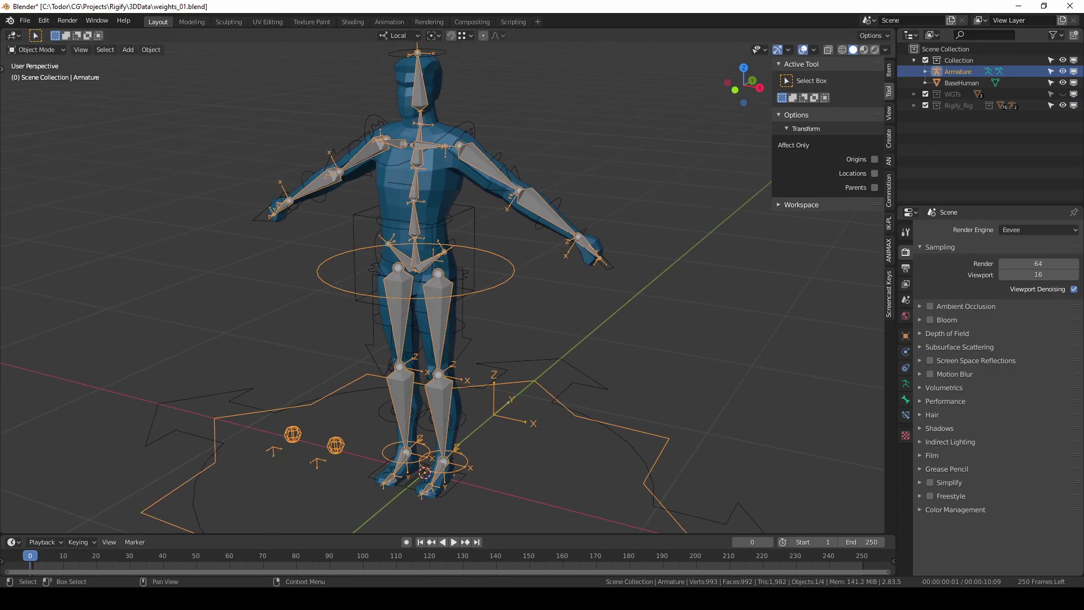
left_click(1074, 107)
middle_click_drag(712, 251, 694, 254)
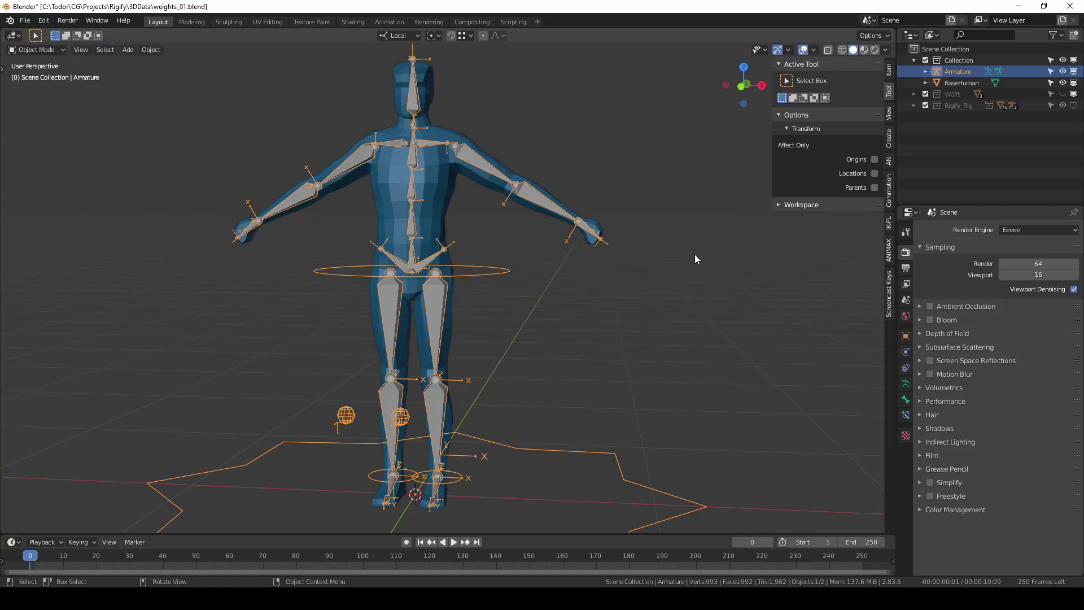
Box-select the BaseHuman mesh to add it to the armature selection.
left_click_drag(439, 269, 481, 484)
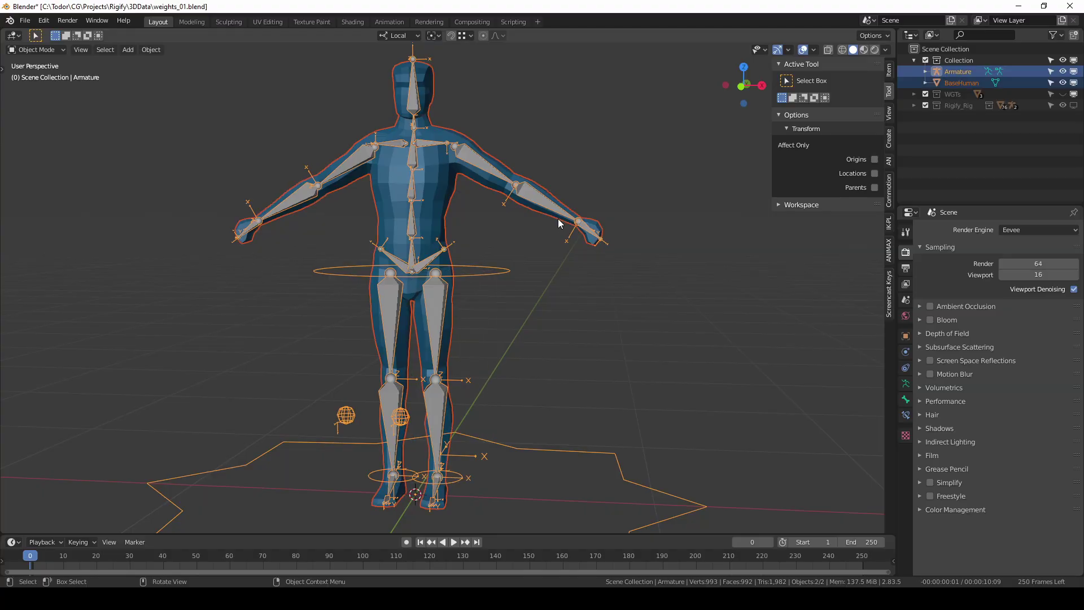
left_click_drag(568, 203, 619, 255)
left_click_drag(419, 383, 471, 476)
left_click_drag(408, 271, 464, 386)
Add three new vertex groups in BaseHuman's mesh data properties.
left_click(447, 189)
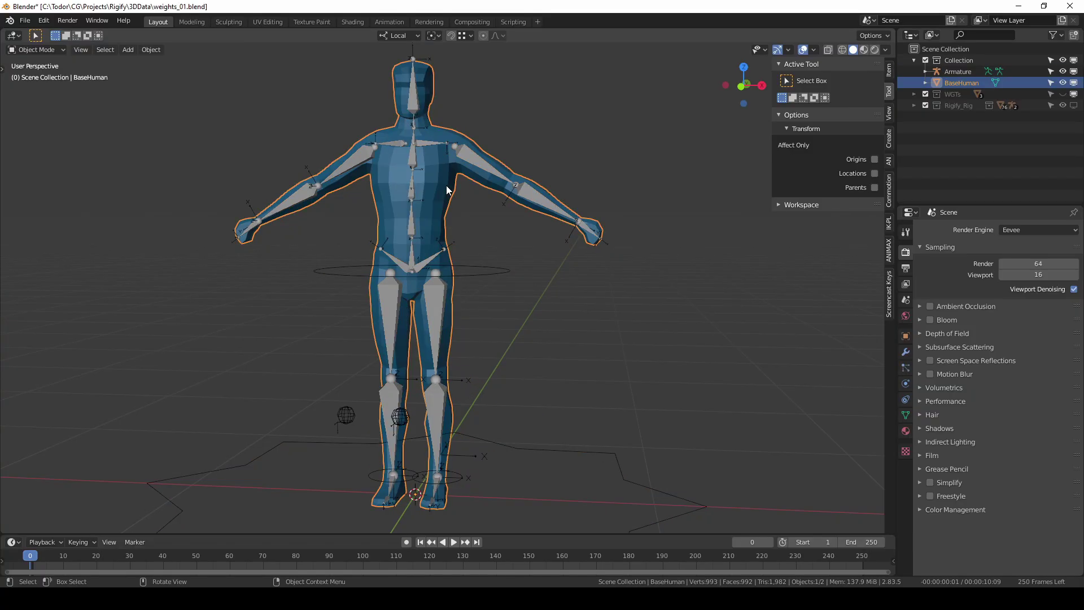
middle_click_drag(447, 190, 449, 204)
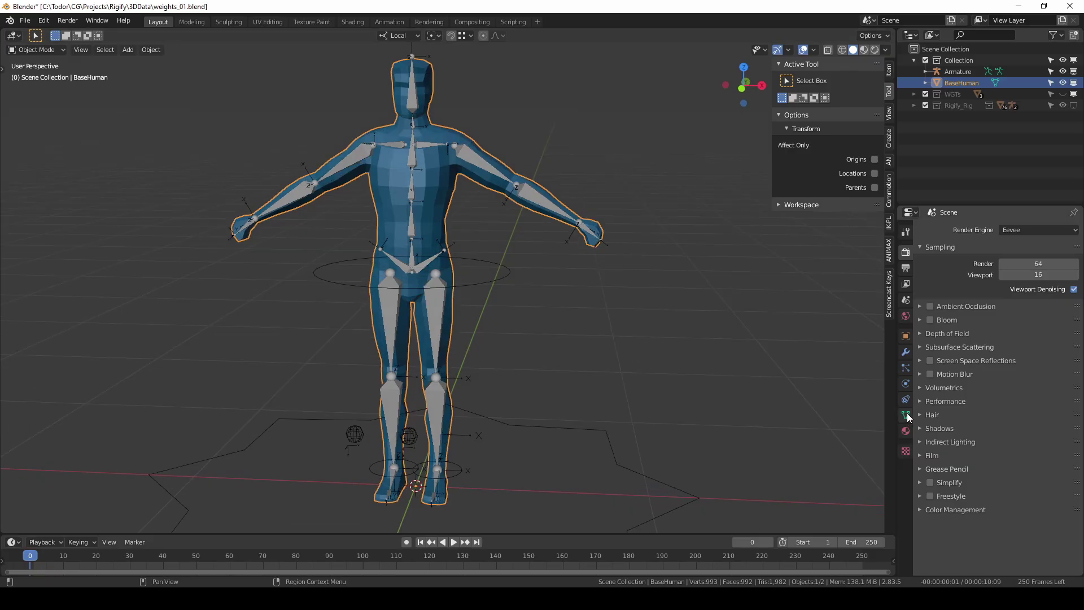
left_click(906, 415)
left_click(928, 314)
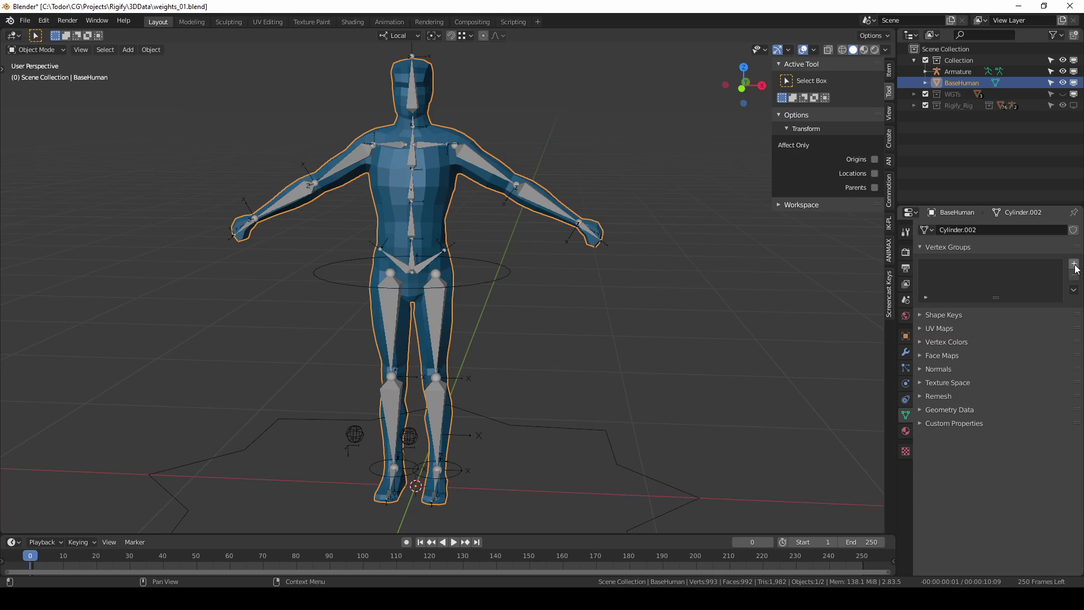
left_click(1075, 266)
left_click(1075, 265)
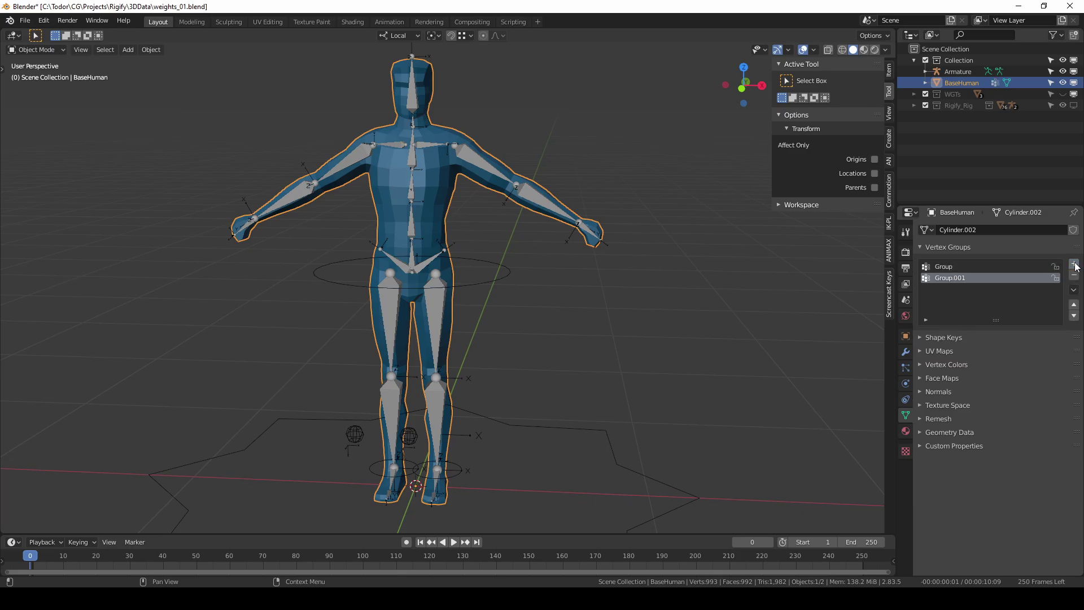
left_click(1074, 265)
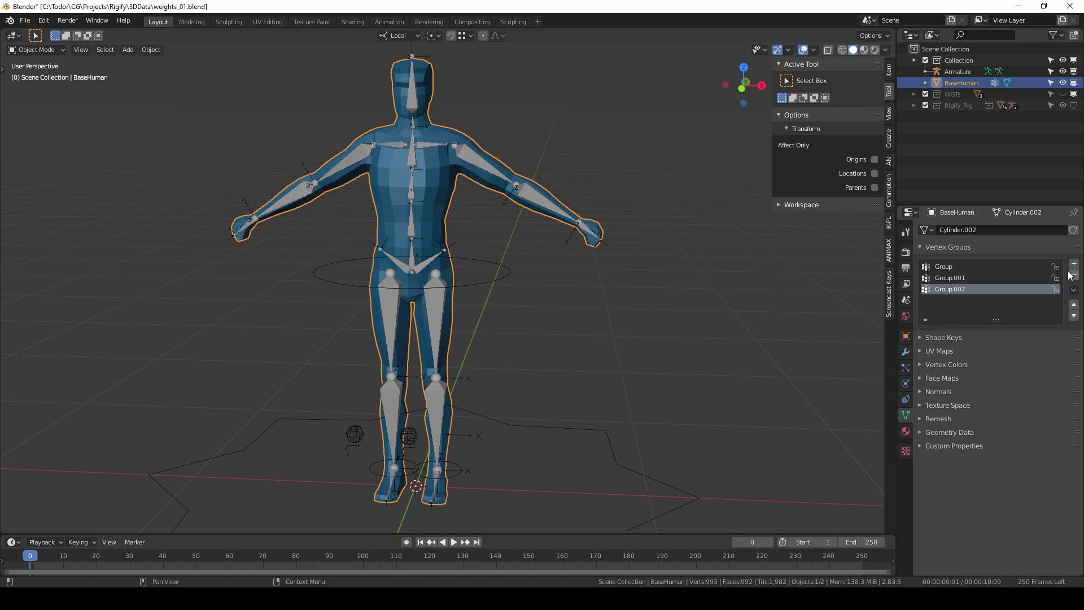
Rename the three vertex groups to Group_A, Group_B and Group_C.
double_click(954, 268)
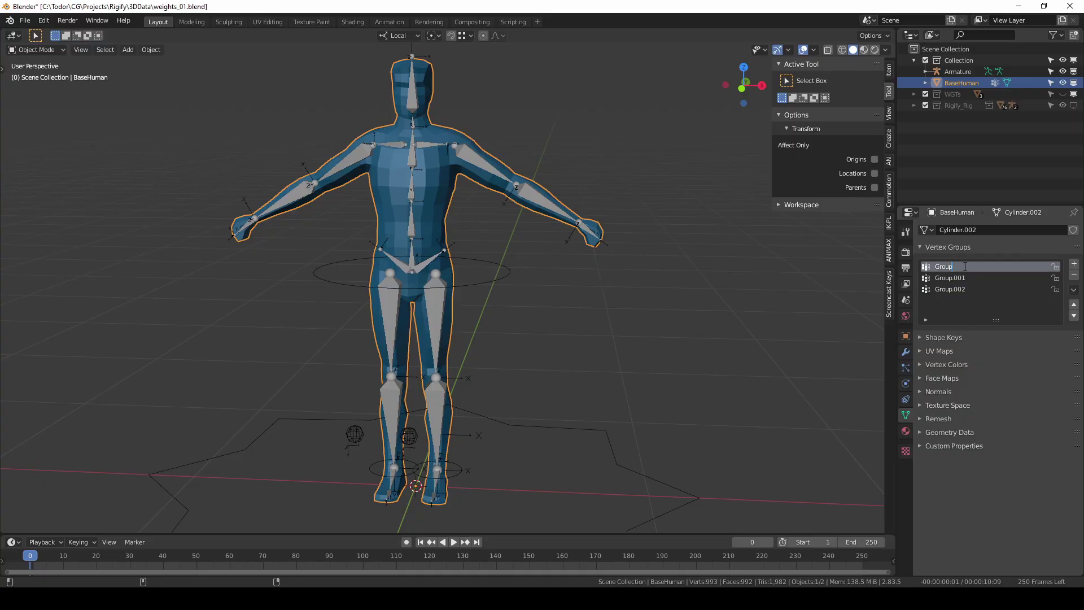
type("_A")
double_click(948, 278)
type("Group_B")
key("Return")
double_click(948, 289)
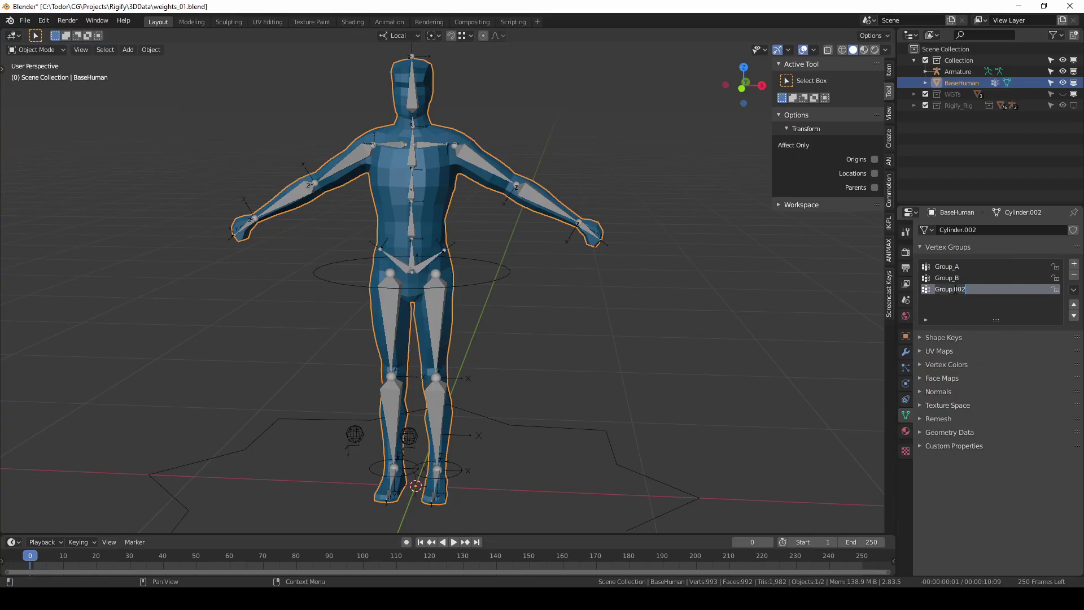
type("Group_C")
key("Return")
Make Group_A the active vertex group and put BaseHuman into Edit Mode.
left_click(945, 270)
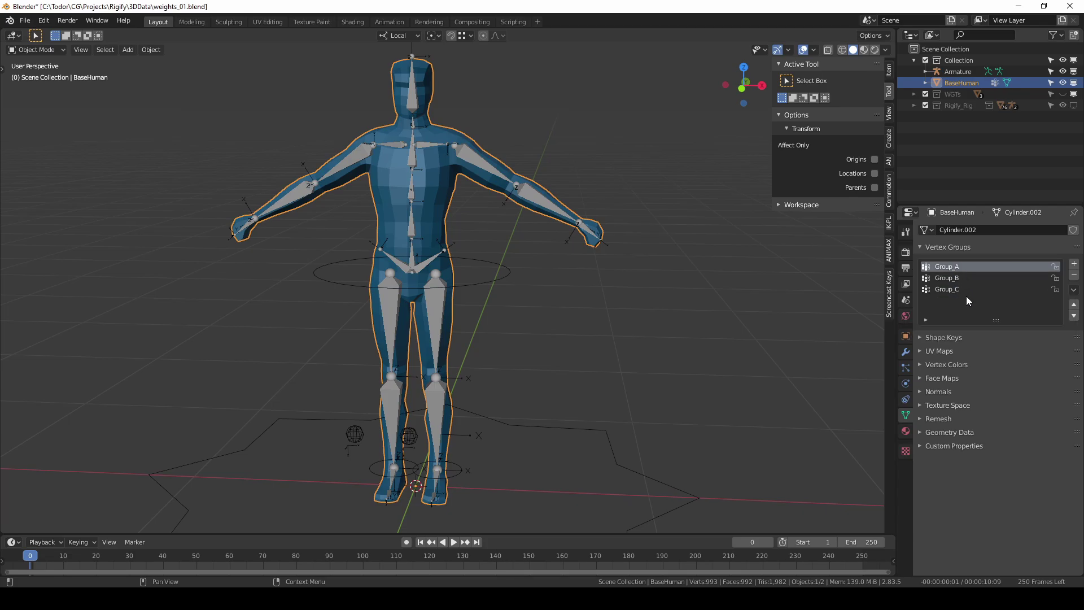
left_click(49, 58)
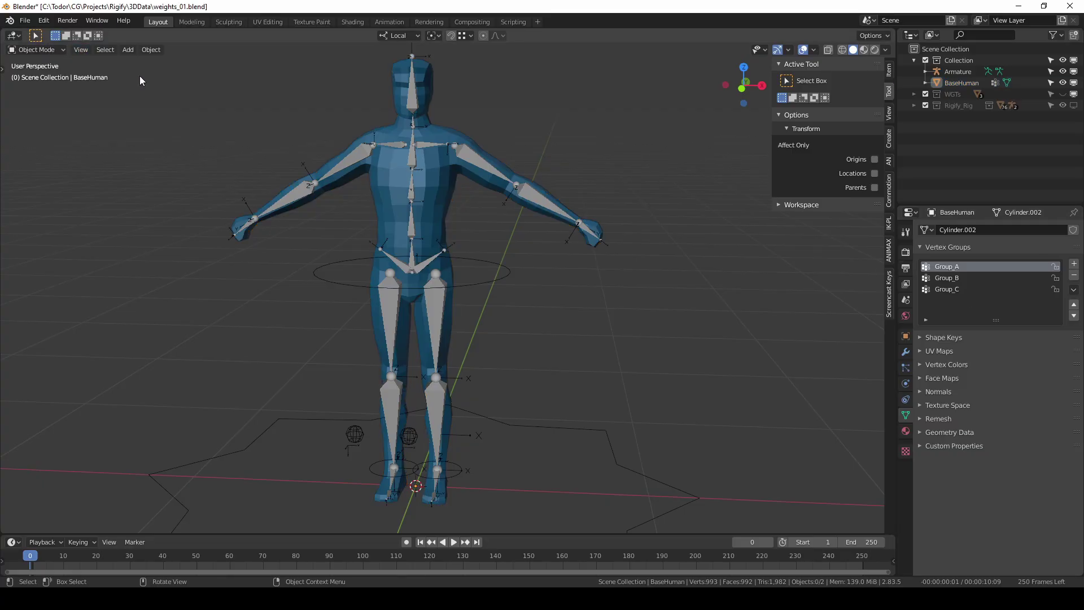
left_click(386, 129)
left_click(34, 49)
left_click(41, 66)
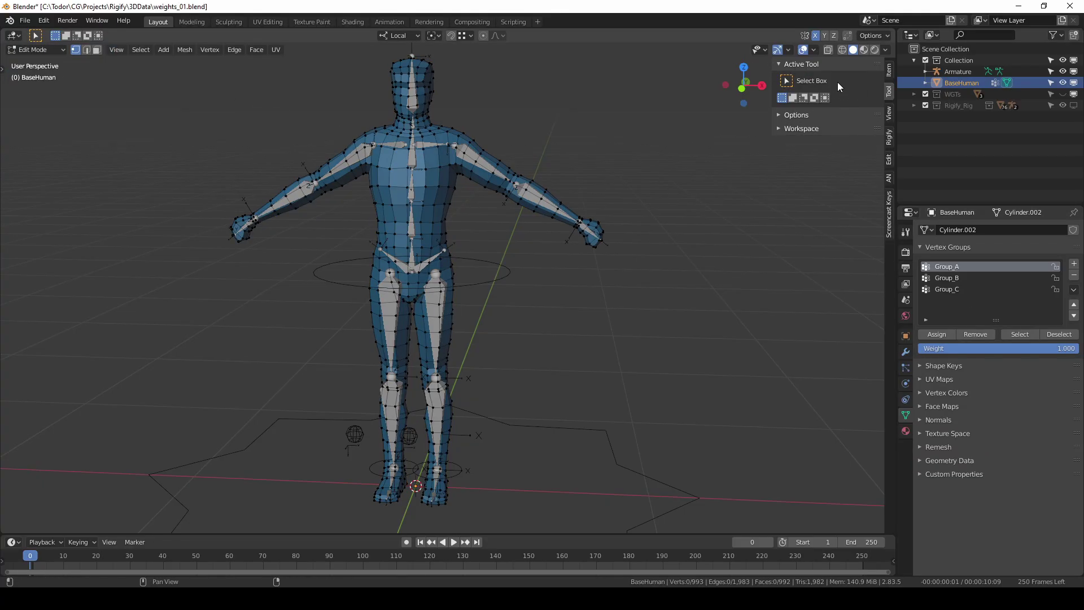
Show the sidebar's Item tab, keeping the assign weight at 1.000.
mouse_move(772, 96)
left_mouse_down()
mouse_move(784, 96)
mouse_move(772, 94)
left_mouse_up()
left_click(889, 70)
left_click(812, 97)
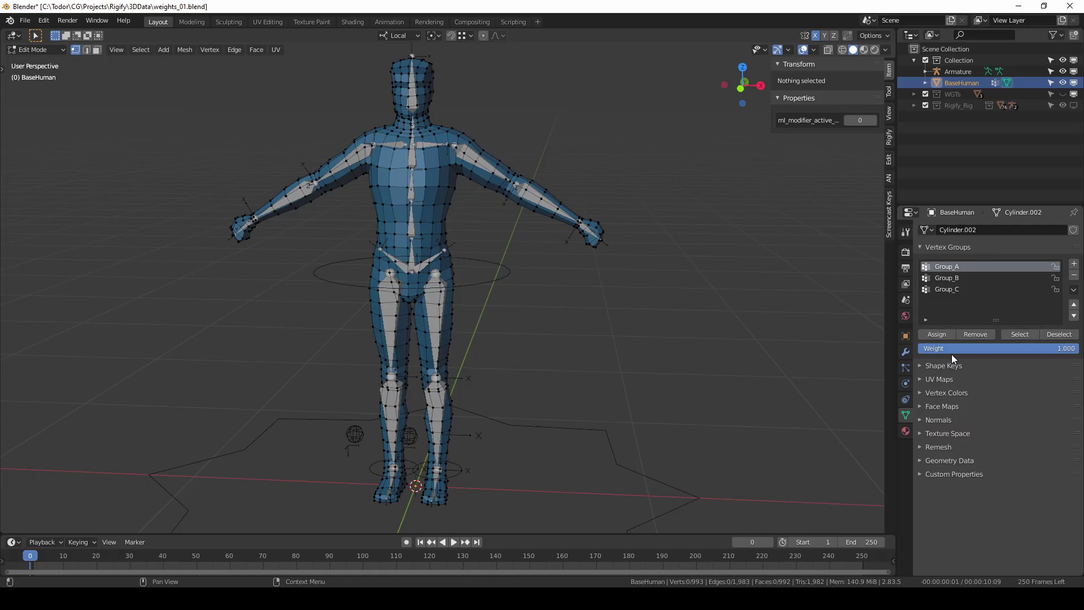
left_click_drag(1016, 355, 1073, 349)
scroll(513, 341, "up", 3)
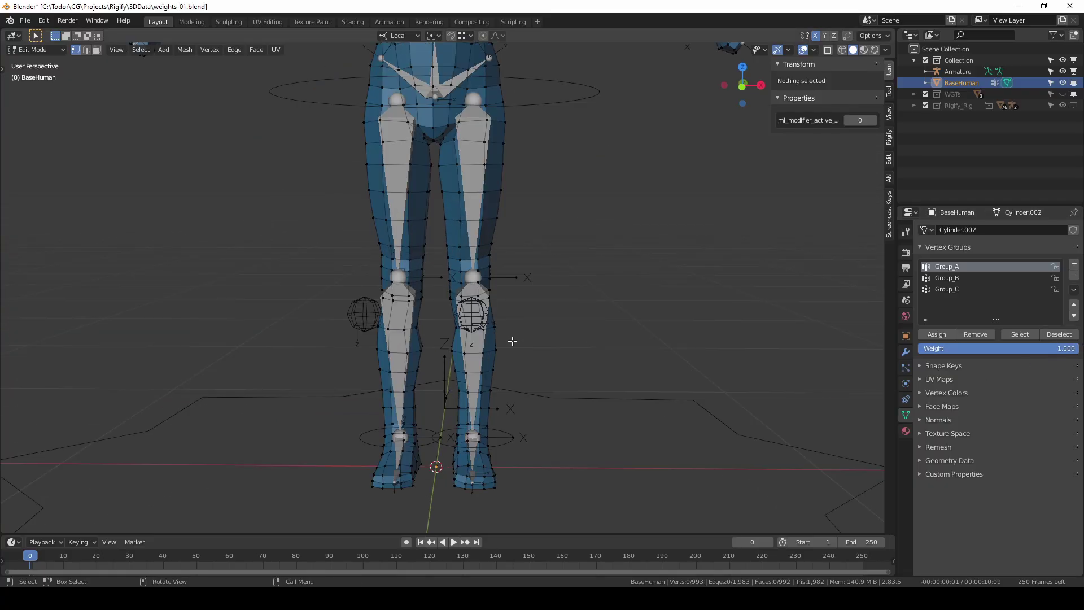
Isolate BaseHuman in local view and assign a knee vertex to Group_A at weight 1.0.
key("slash")
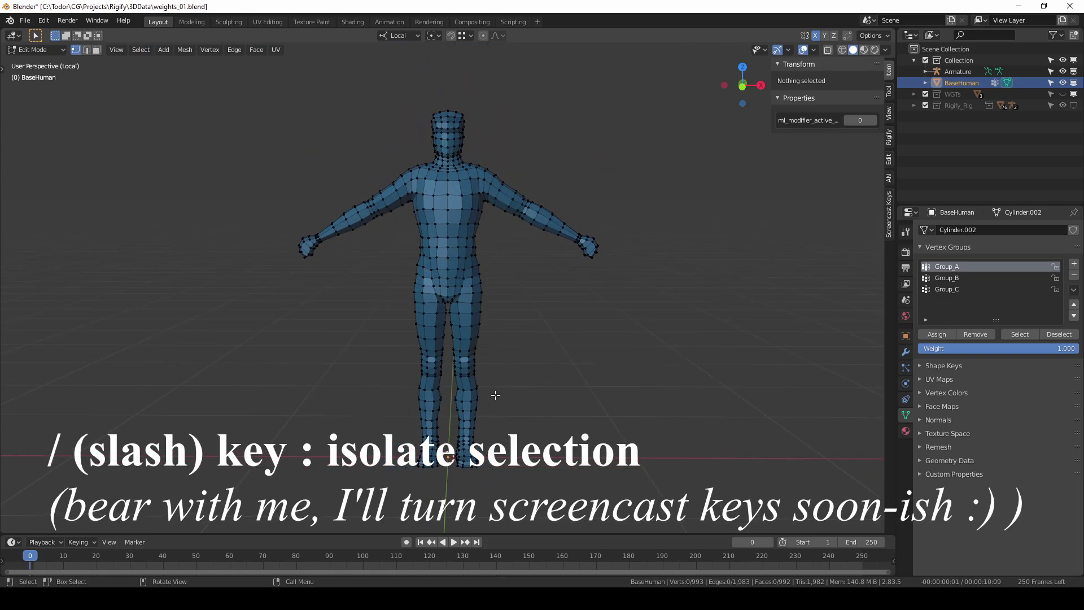
scroll(467, 278, "up", 5)
middle_click_drag(467, 358, 477, 260, "shift")
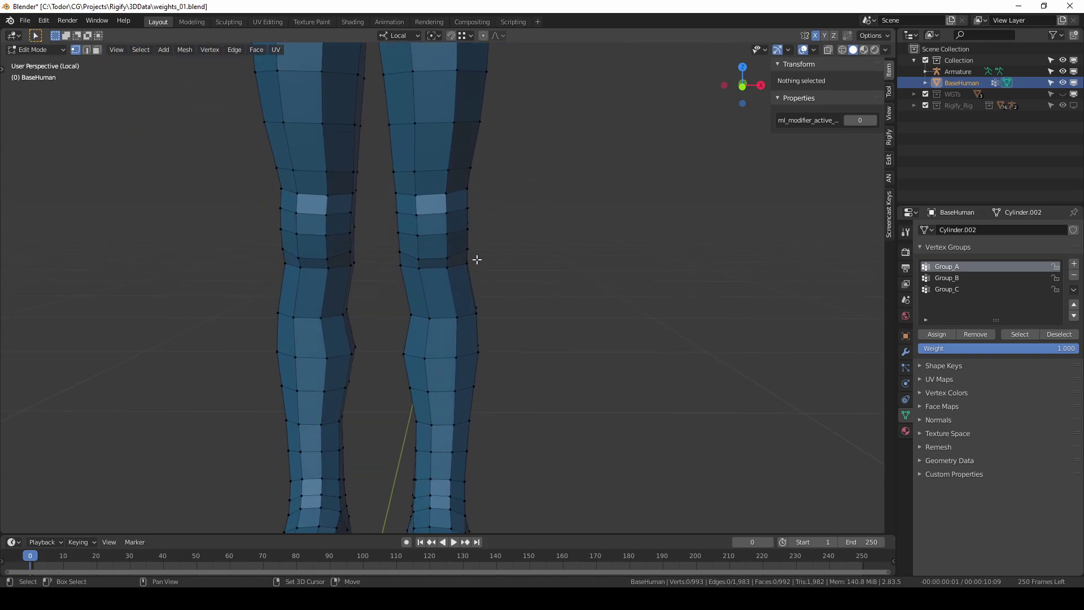
left_click(445, 233)
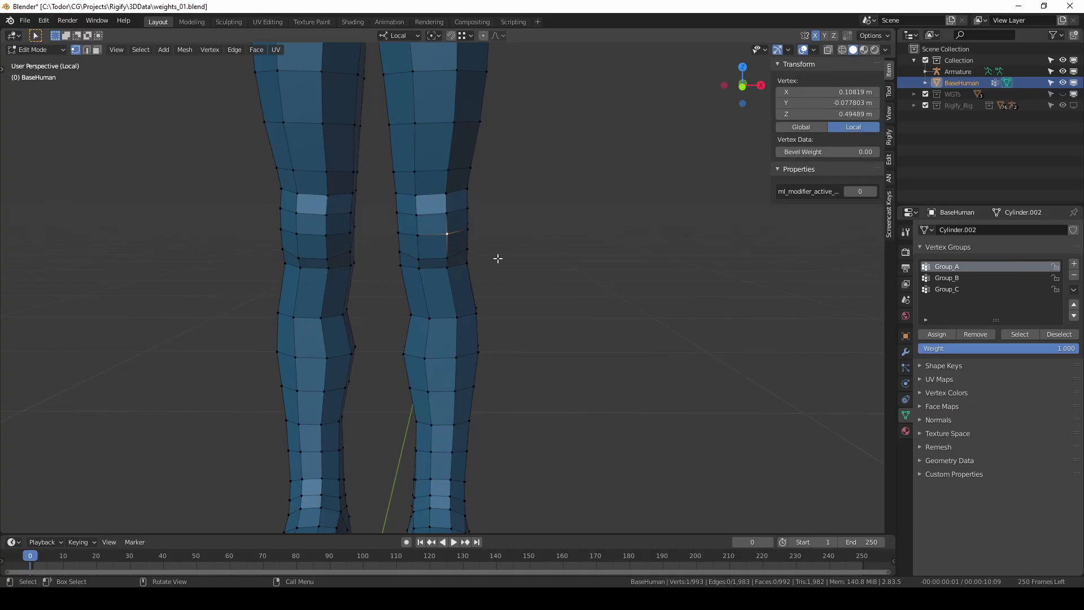
left_click(937, 334)
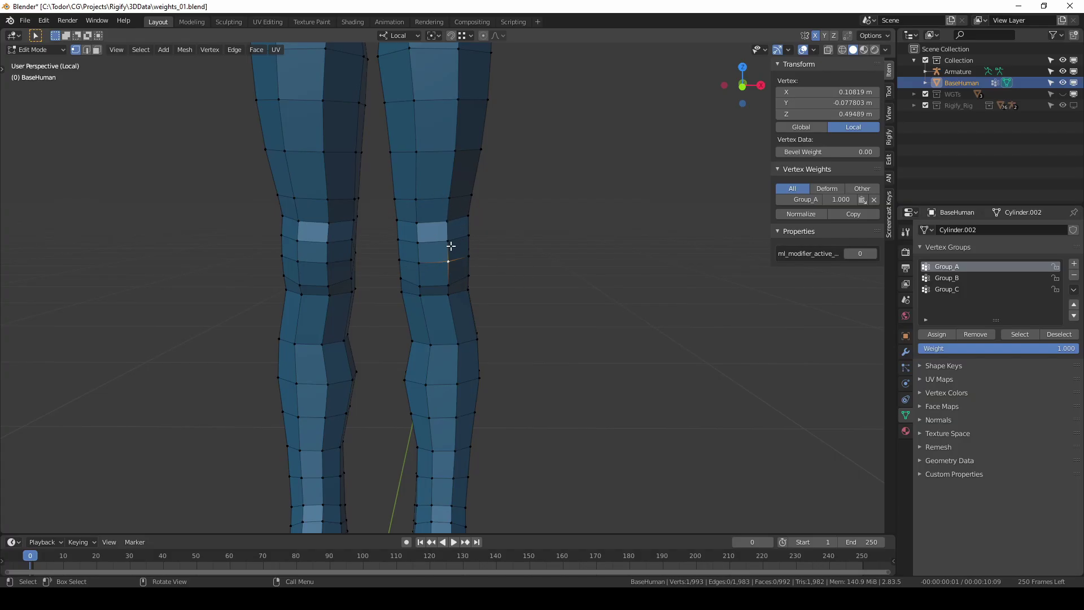
Assign two higher thigh vertices to Group_A at weights 0.5 and 0.2.
left_click(449, 198)
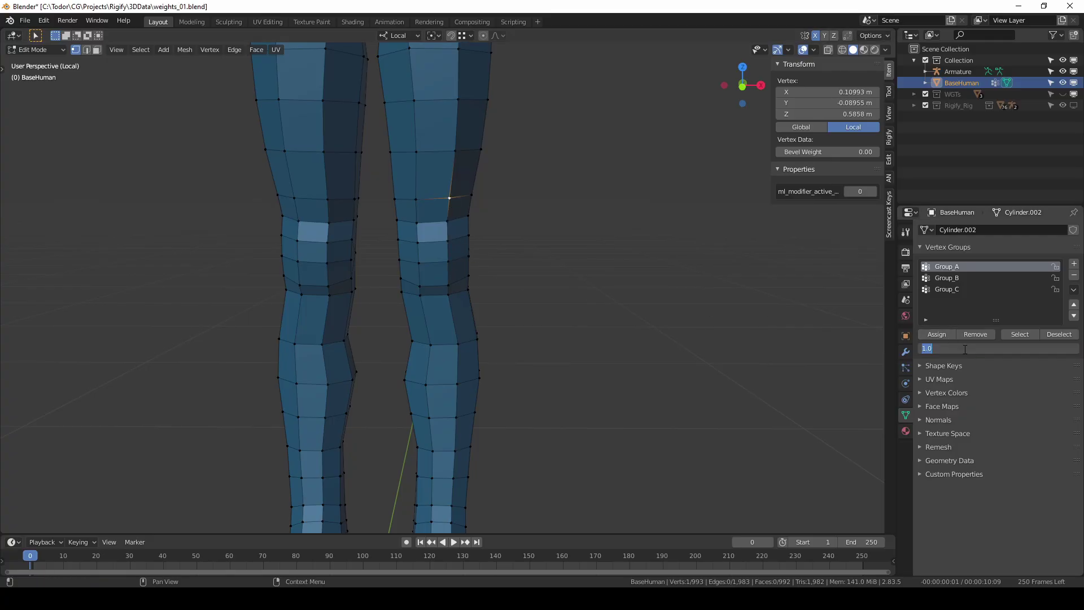
type("0.5")
key("Return")
left_click(936, 333)
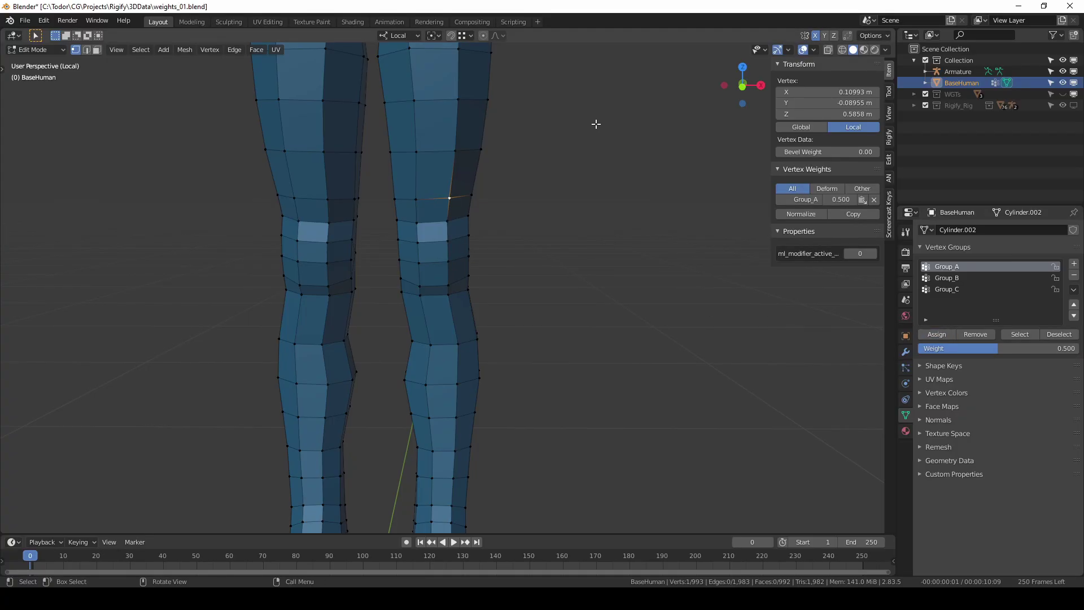
left_click(458, 99)
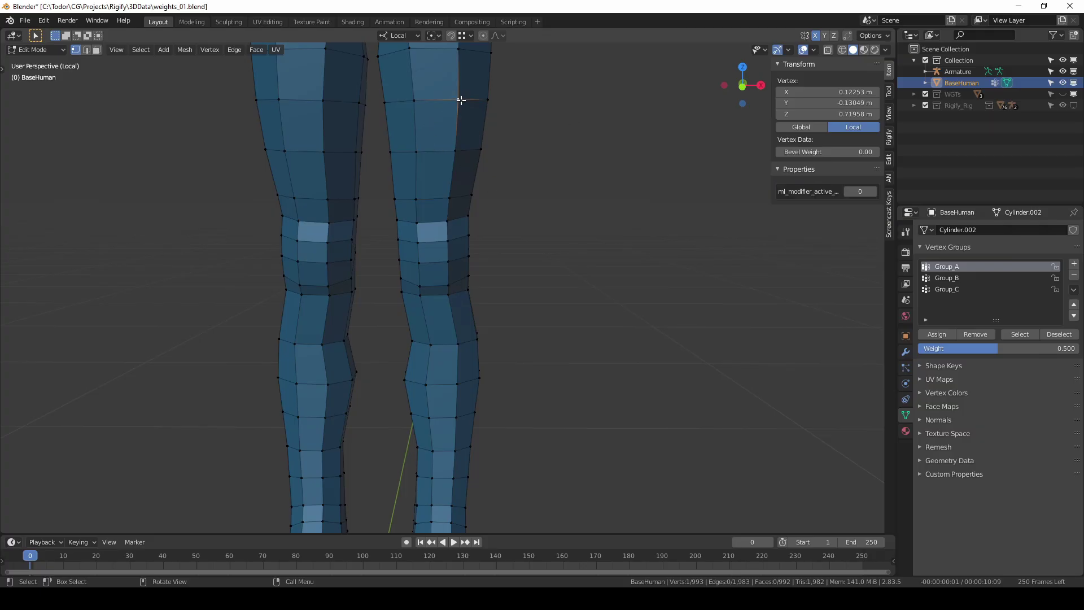
left_click_drag(952, 350, 967, 352)
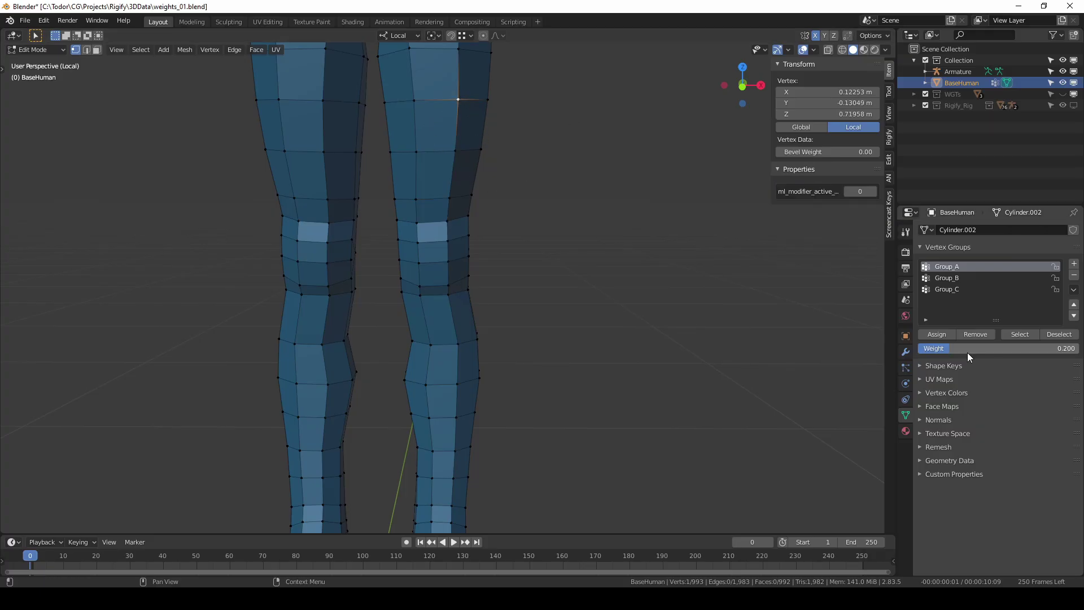
left_click(941, 335)
scroll(261, 273, "down", 3)
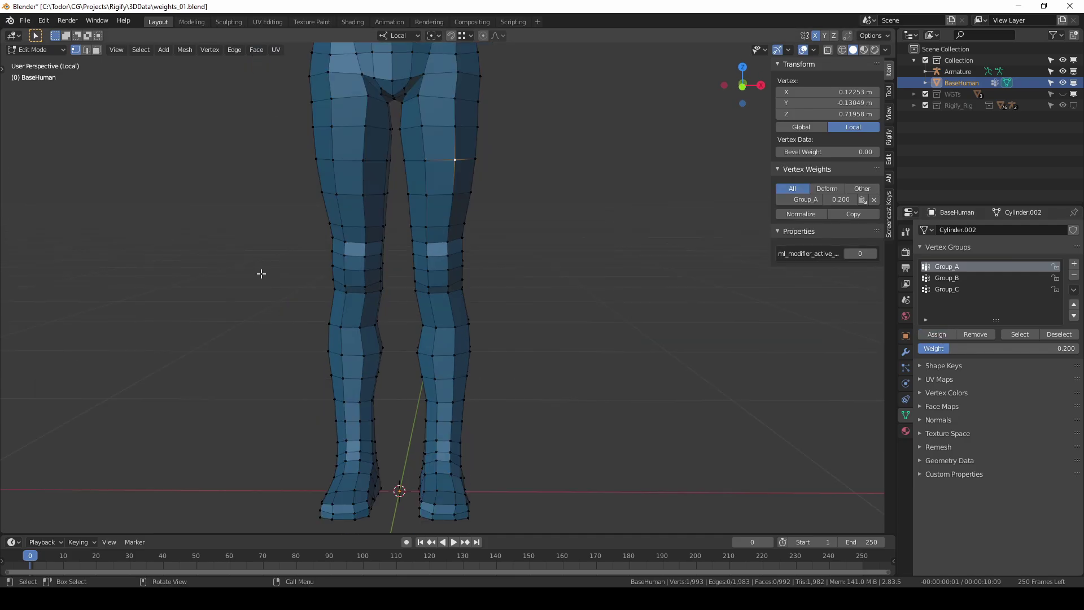
Switch to Weight Paint and paint extra Group_A weight around the knee with the Draw brush.
left_click(53, 49)
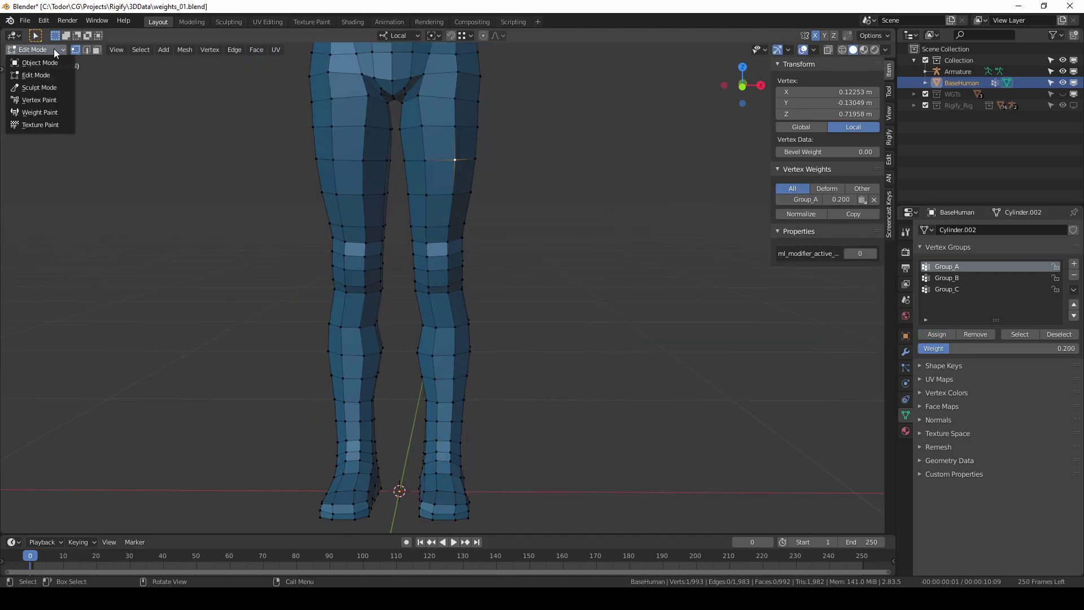
left_click(39, 112)
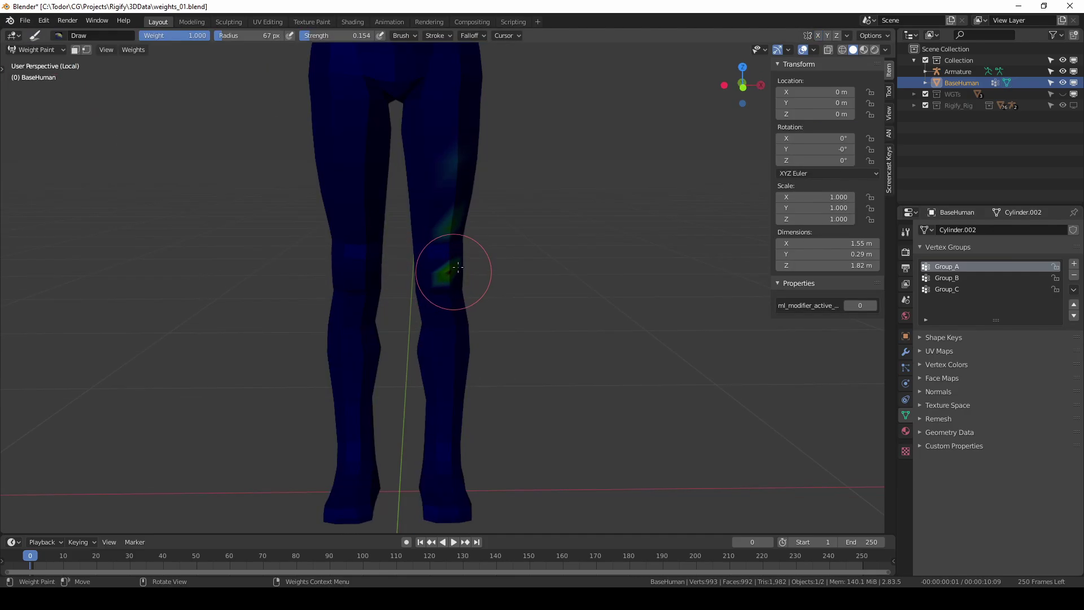
middle_click_drag(435, 290, 443, 260)
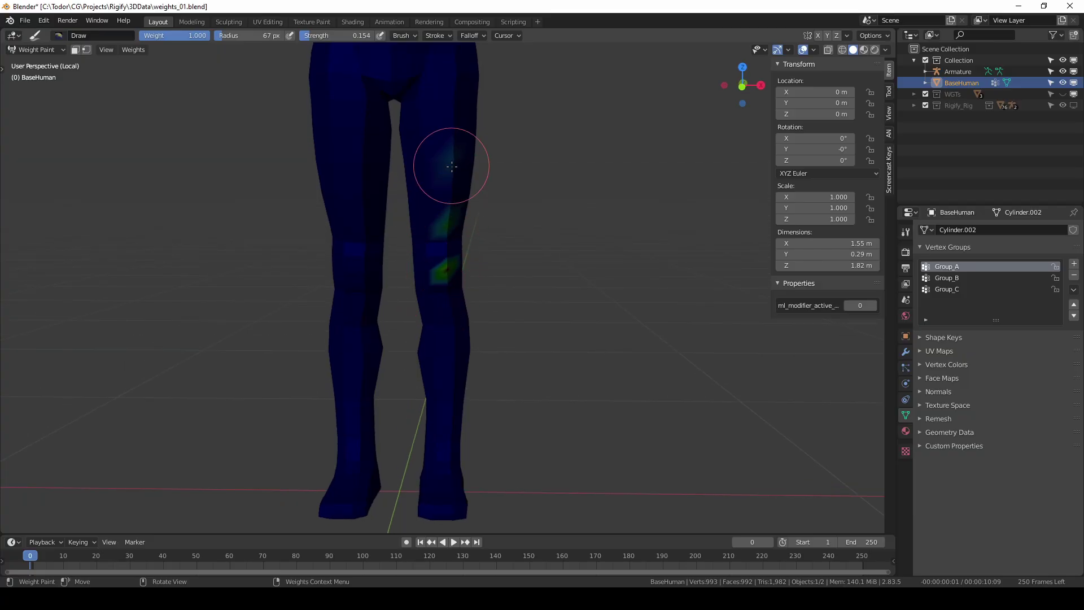
mouse_move(454, 173)
left_mouse_down()
mouse_move(435, 285)
mouse_move(441, 170)
mouse_move(448, 249)
mouse_move(419, 266)
left_mouse_up()
Return to Object Mode and expand Material.005's Viewport Display panel (metallic 0.195, roughness 0.505).
left_click(34, 50)
left_click(40, 59)
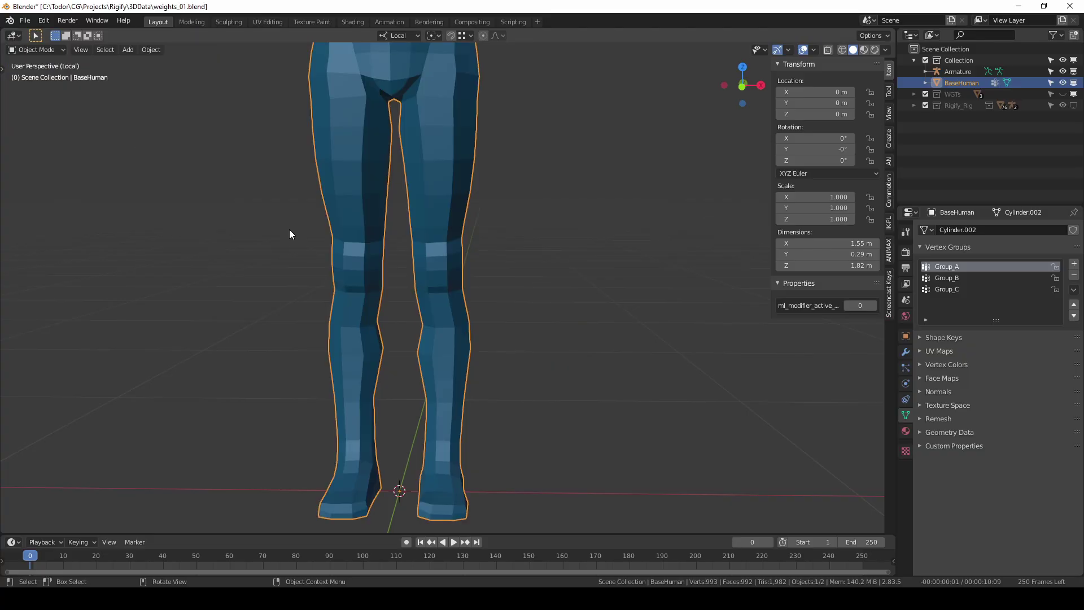
left_click(906, 431)
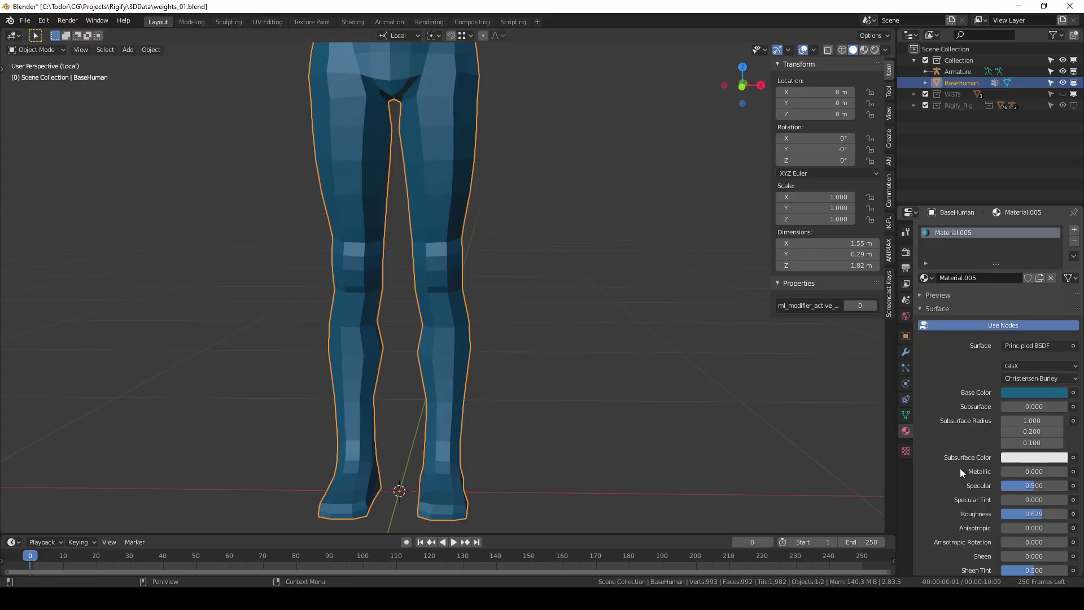
scroll(959, 406, "down", 15)
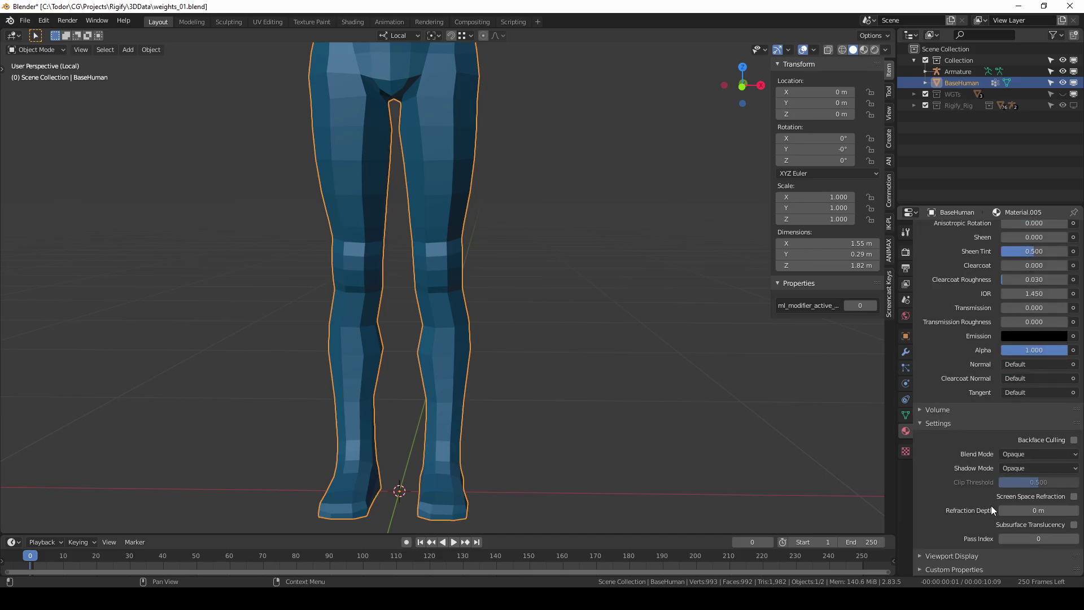
left_click(963, 555)
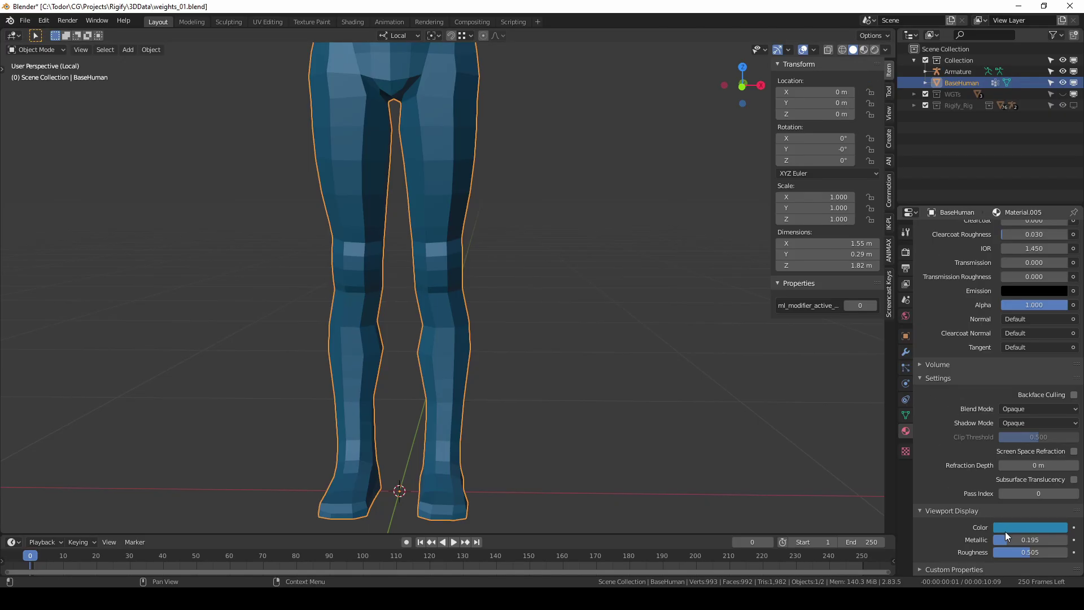
Set the viewport shading colour to Object, then to Single.
left_click(886, 50)
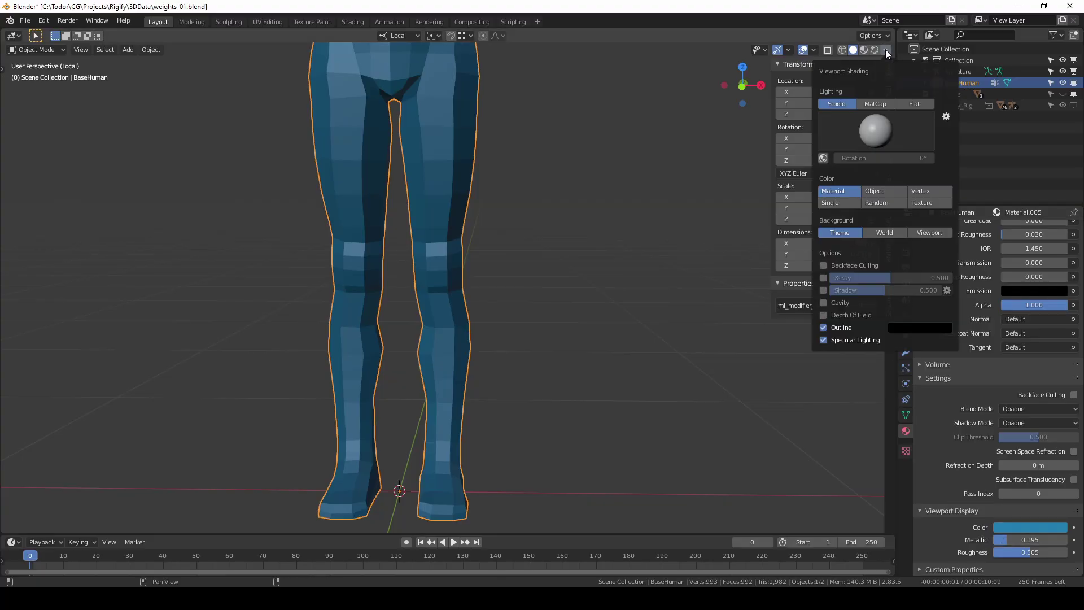
left_click(883, 191)
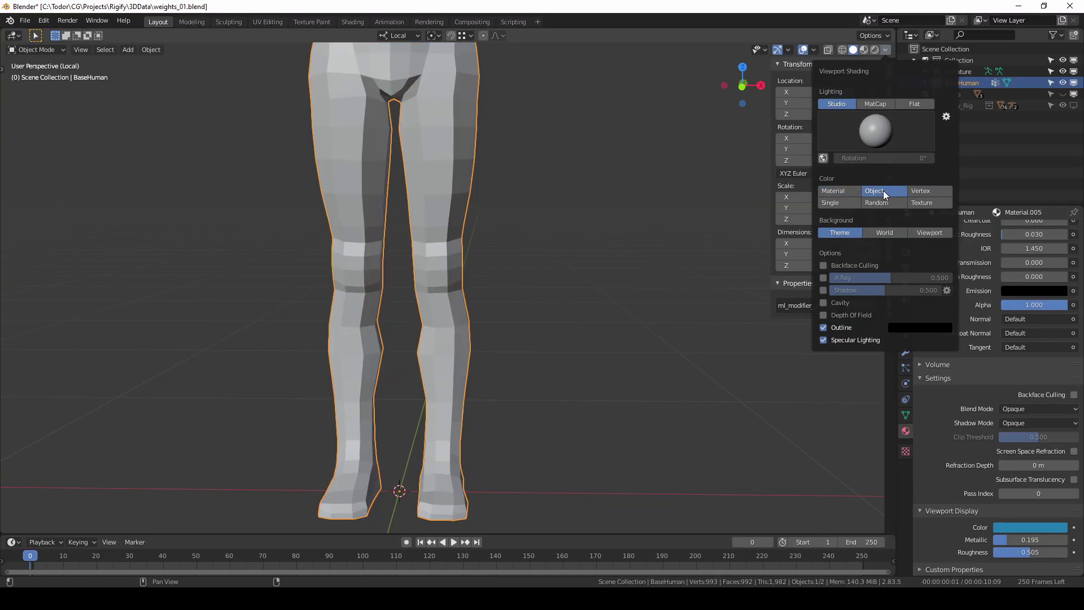
left_click(843, 205)
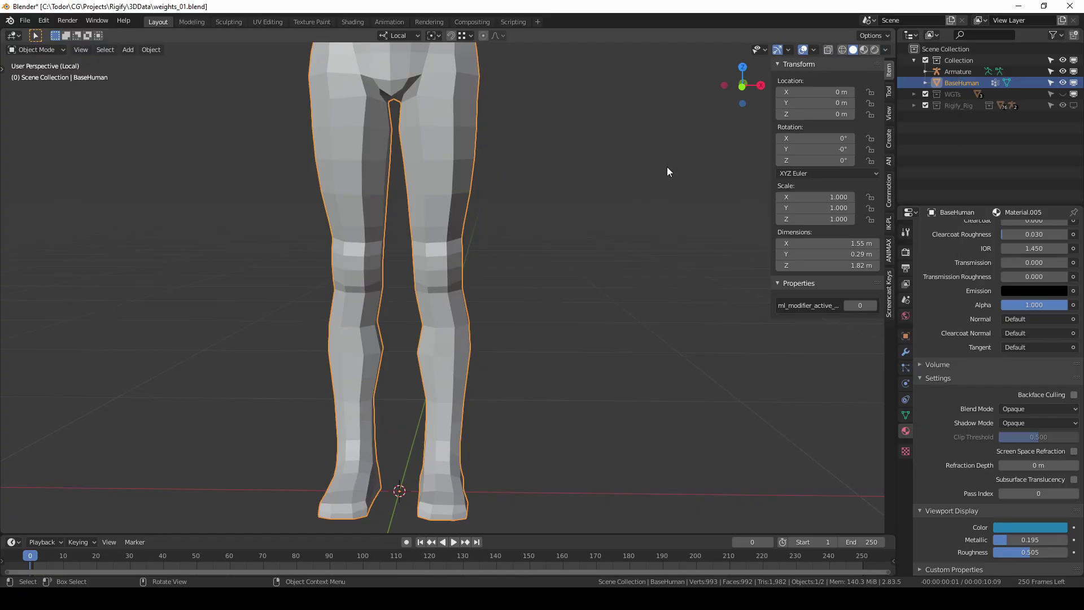
Put BaseHuman into Weight Paint mode to display Group_A's weights.
left_click(814, 50)
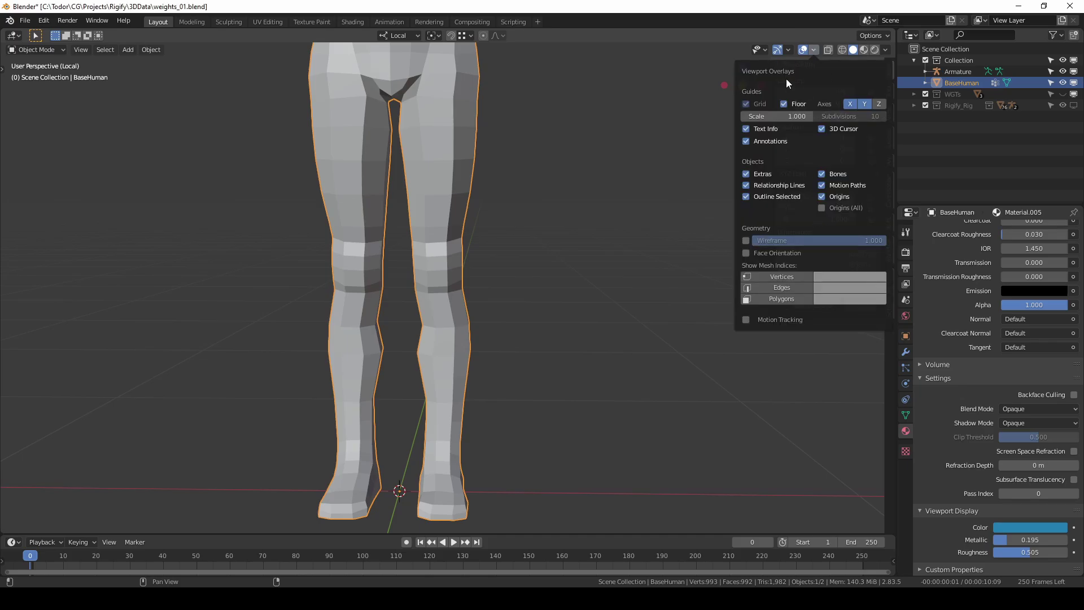
left_click(39, 49)
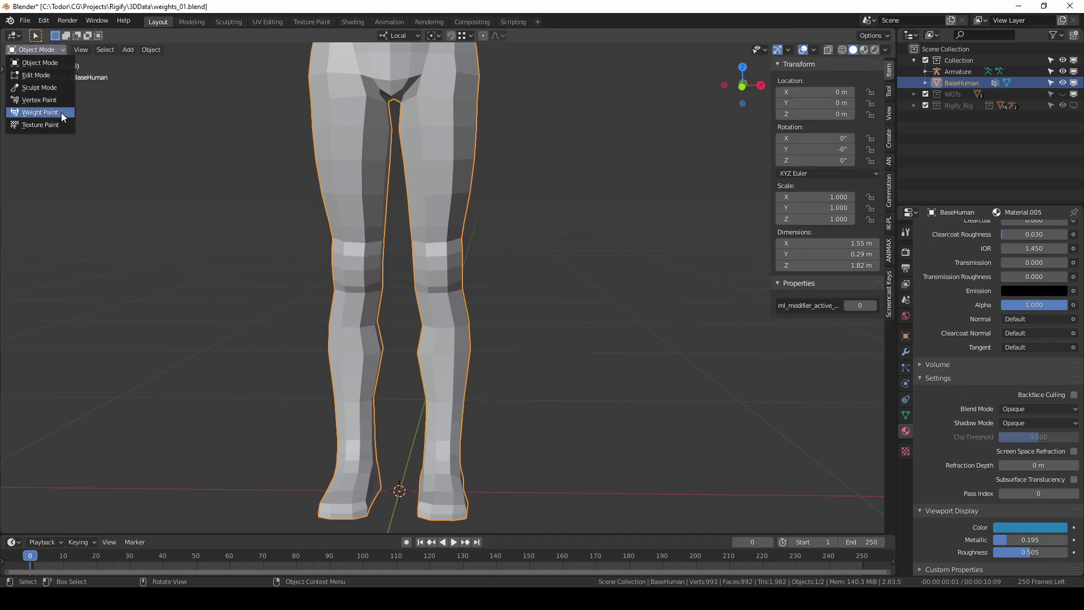
left_click(61, 113)
left_click(816, 48)
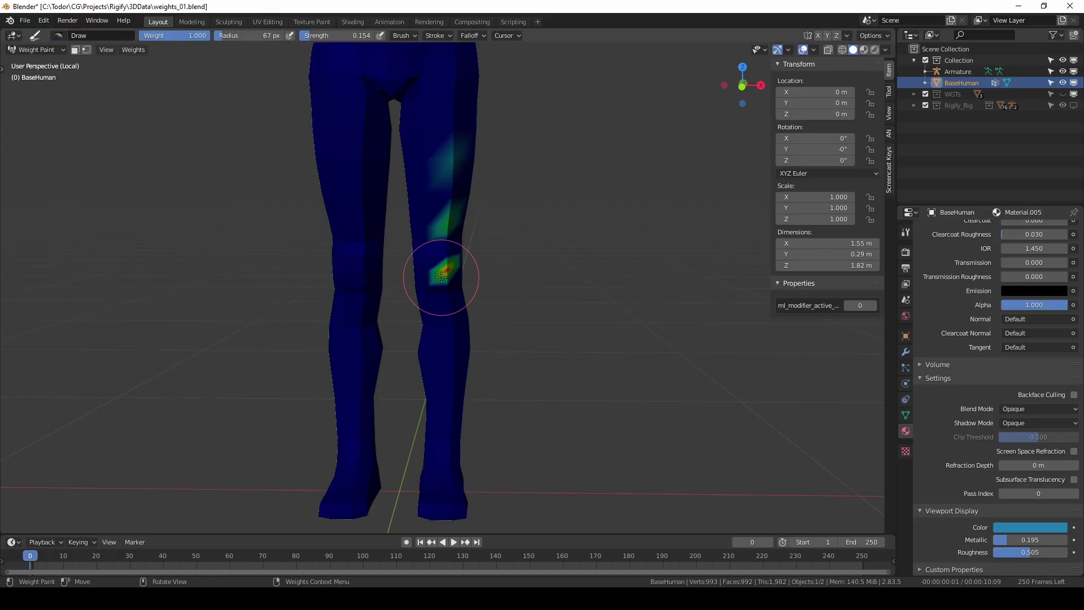
scroll(444, 270, "up", 5)
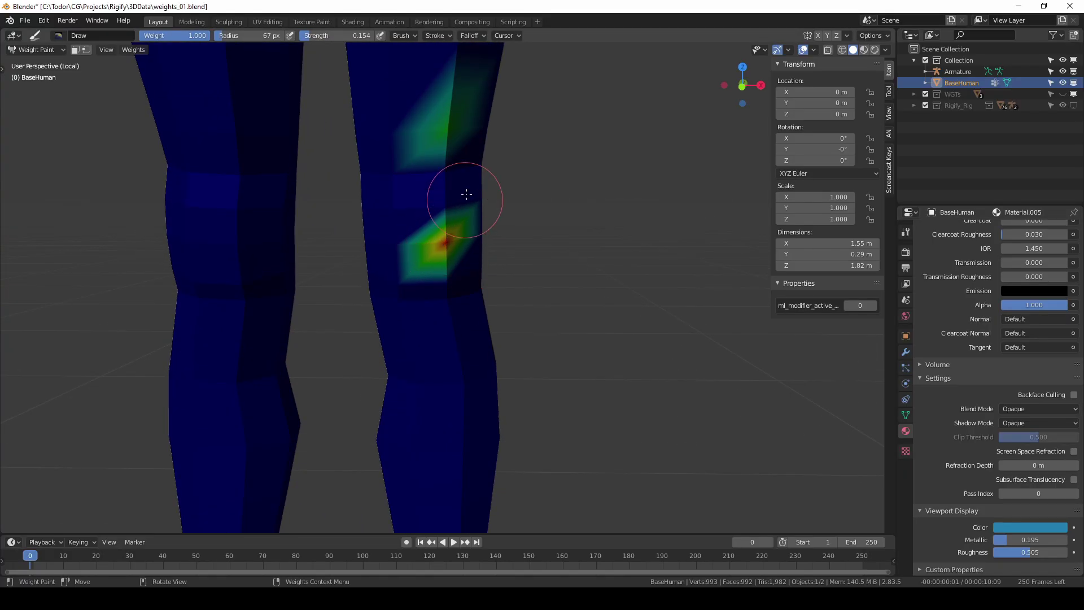
middle_click_drag(474, 191, 423, 266, "shift")
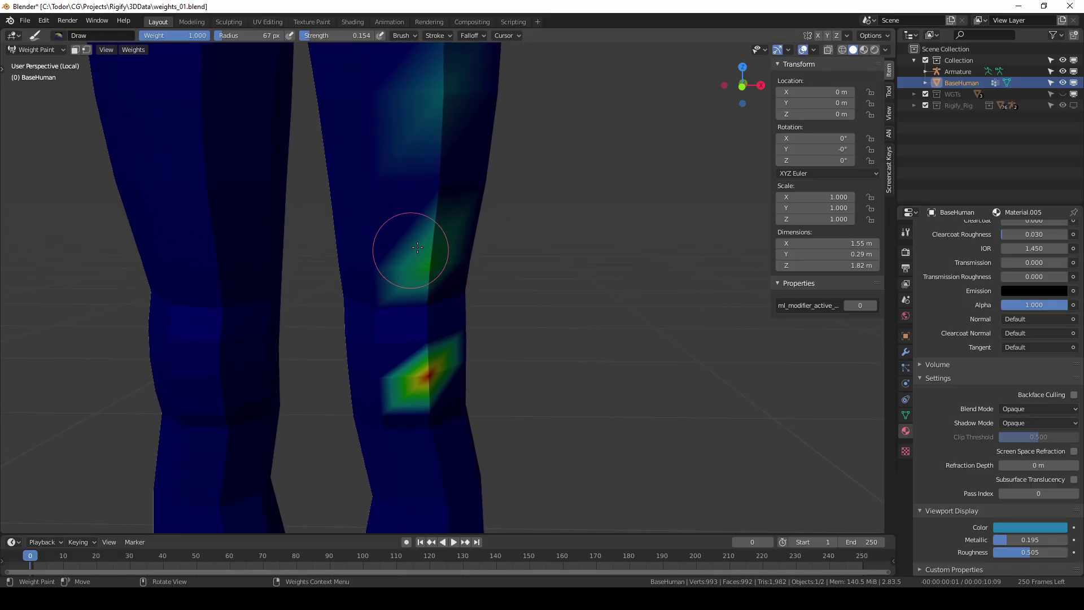
scroll(444, 221, "up", 3, "shift")
scroll(442, 235, "up", 1)
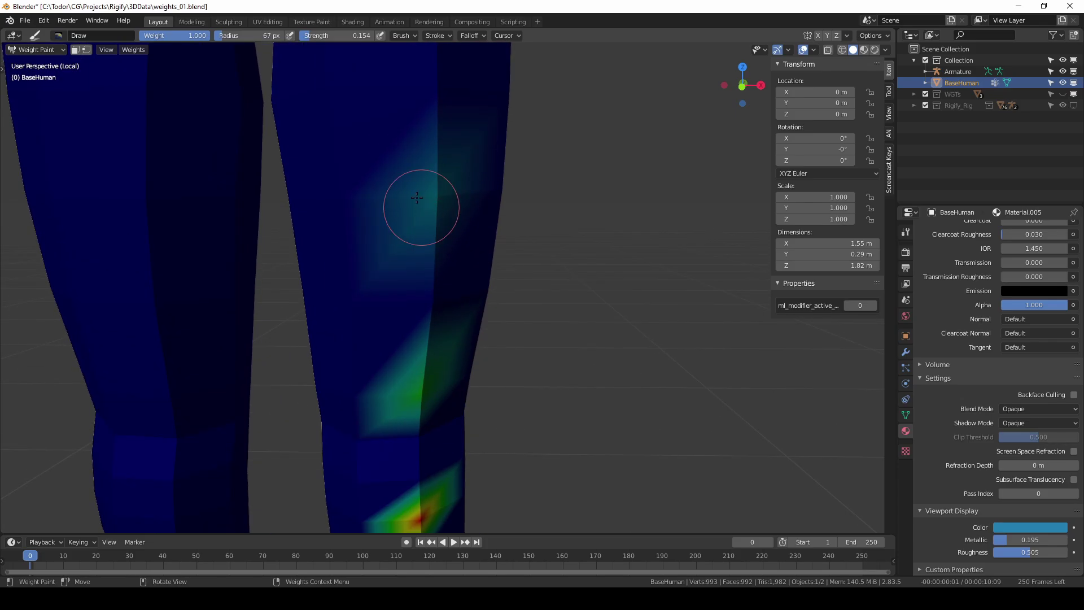
mouse_move(431, 211)
middle_mouse_down()
mouse_move(405, 218)
mouse_move(404, 206)
mouse_move(435, 207)
mouse_move(397, 193)
mouse_move(480, 269)
middle_mouse_up()
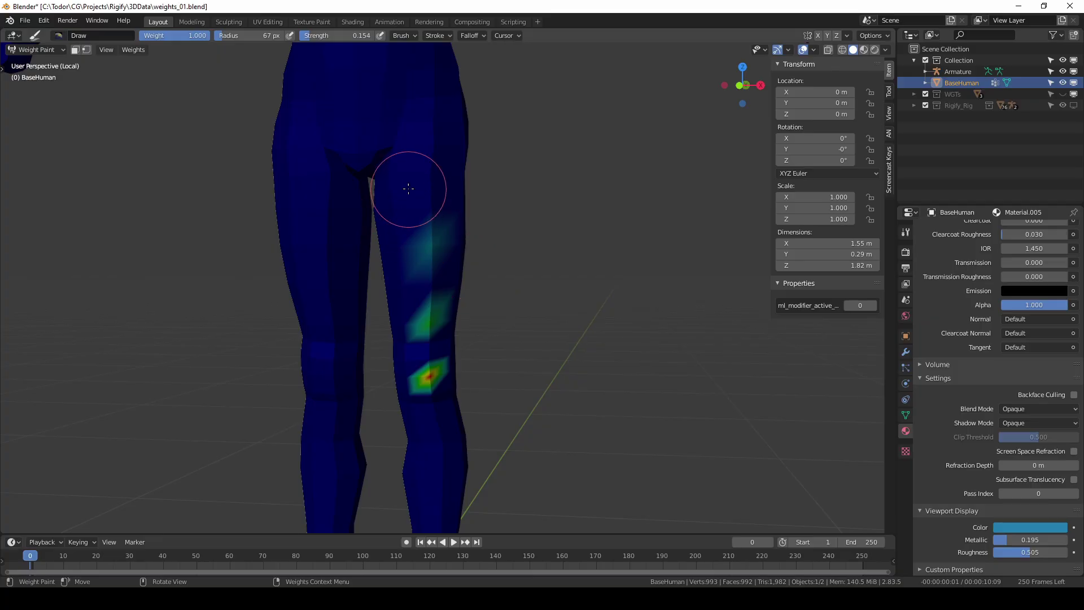
mouse_move(407, 186)
left_mouse_down()
mouse_move(431, 205)
mouse_move(402, 154)
mouse_move(414, 170)
mouse_move(305, 145)
mouse_move(375, 134)
mouse_move(415, 250)
mouse_move(448, 133)
mouse_move(460, 242)
left_mouse_up()
middle_click_drag(459, 242, 455, 333)
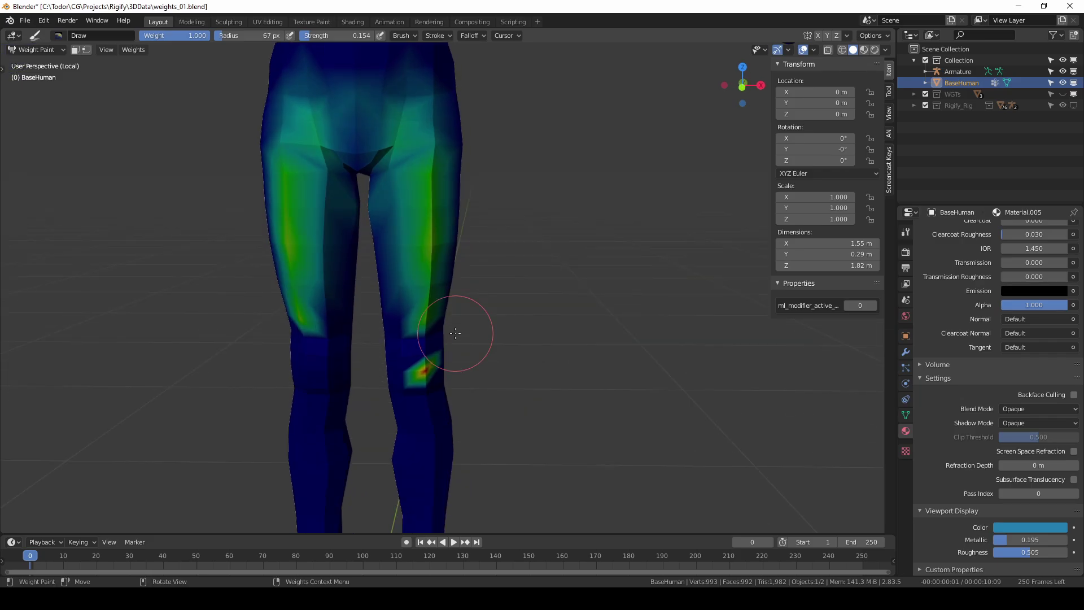
key("ctrl+z")
key("ctrl+z")
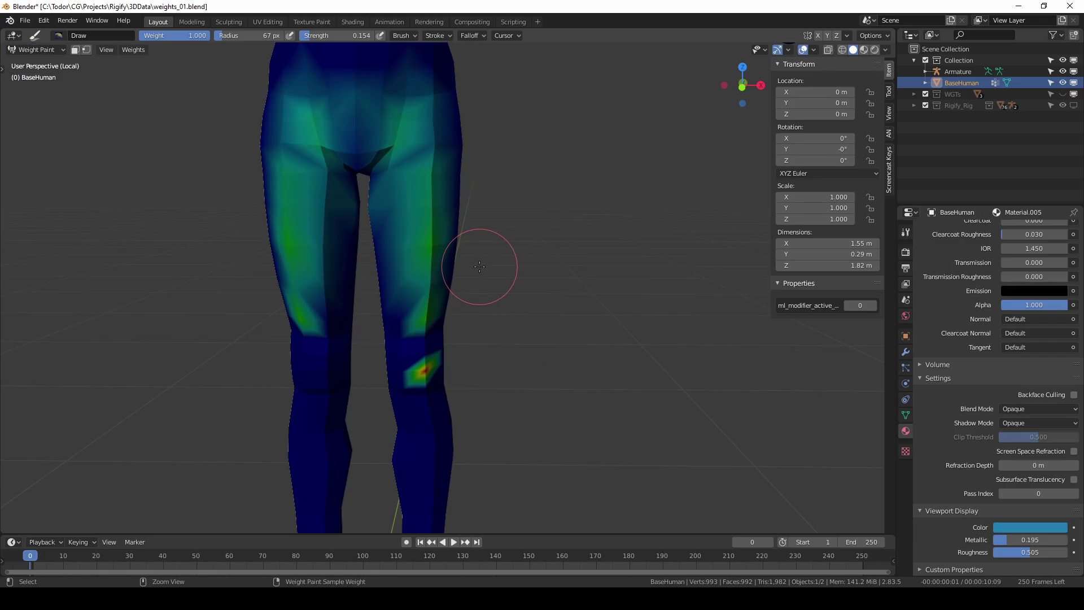
key("ctrl+z")
key("ctrl+z")
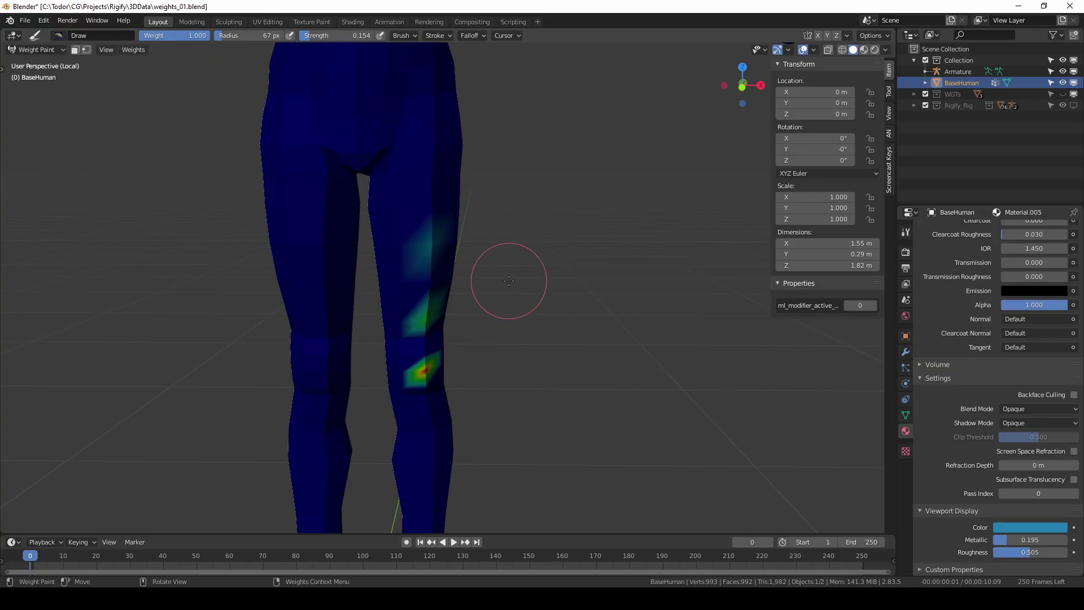
In Edit Mode, remove the two selected thigh vertices from Group_A.
left_click(46, 52)
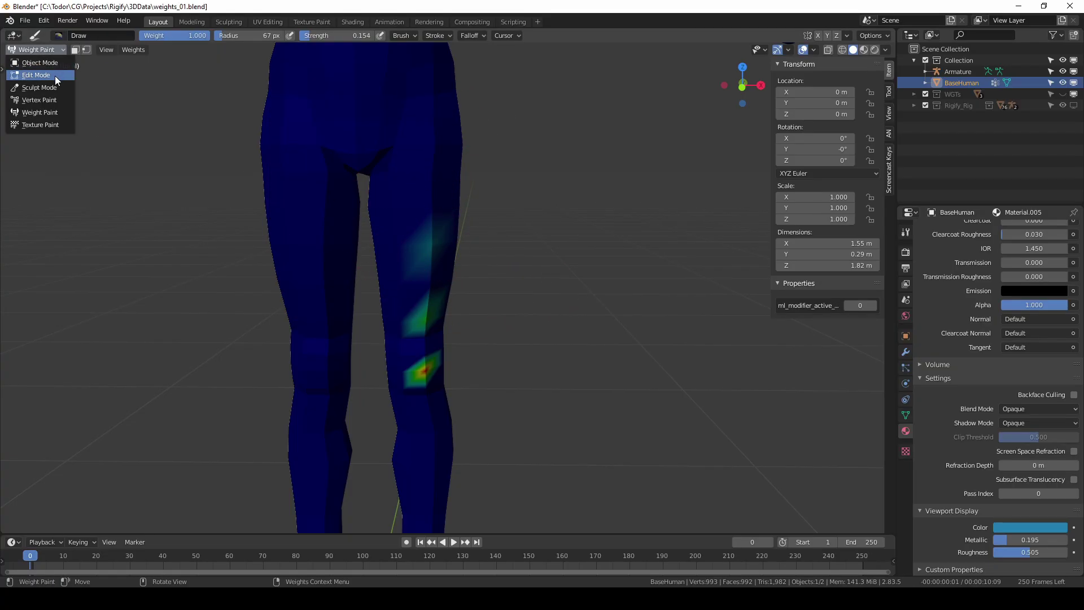
left_click(31, 74)
left_click(906, 415)
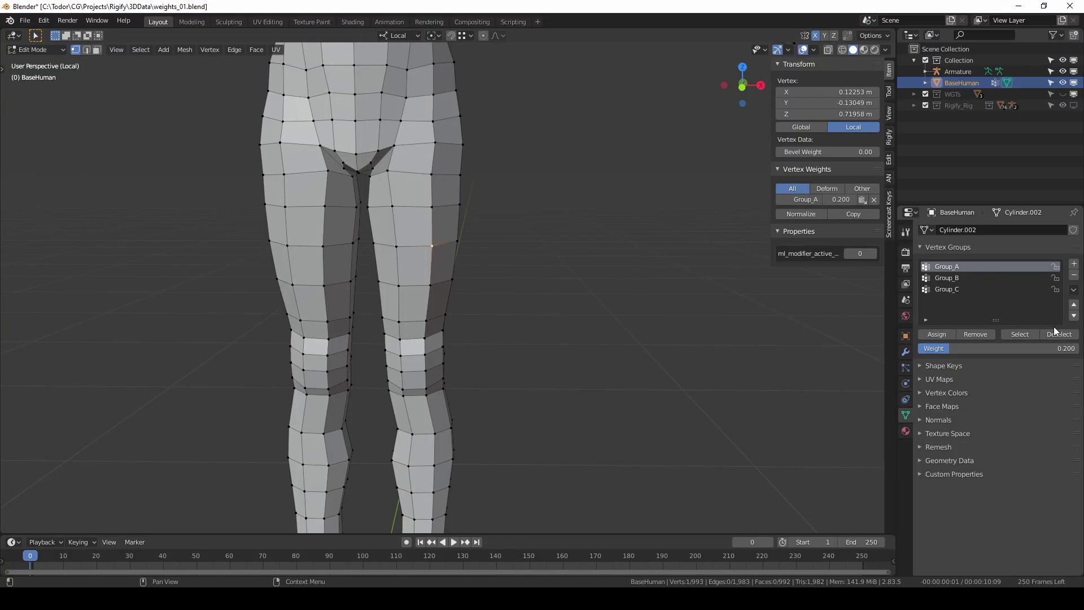
left_click(424, 321, "shift")
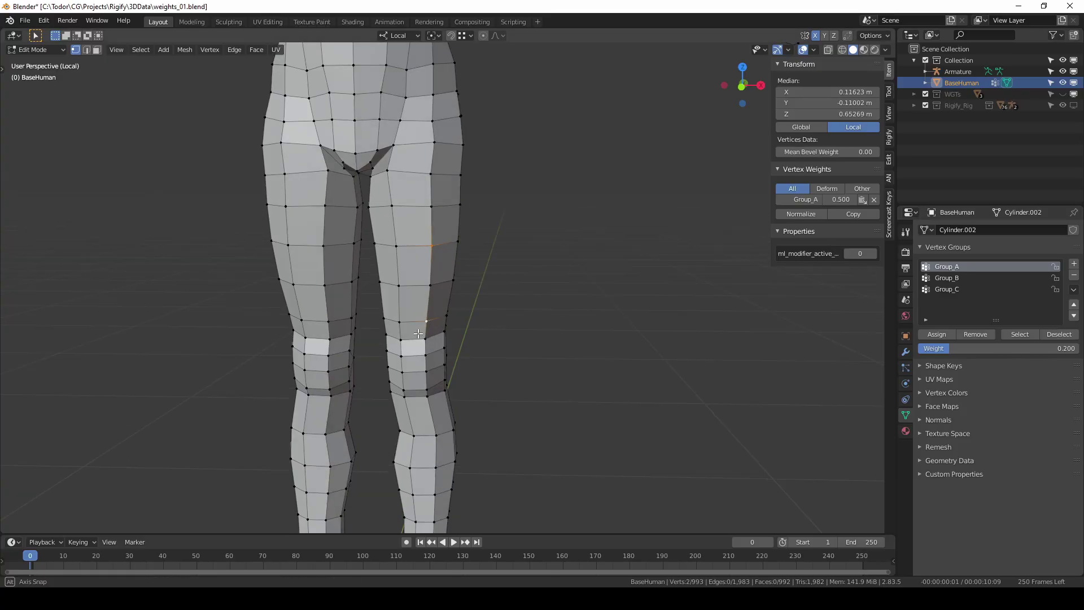
scroll(433, 338, "up", 2)
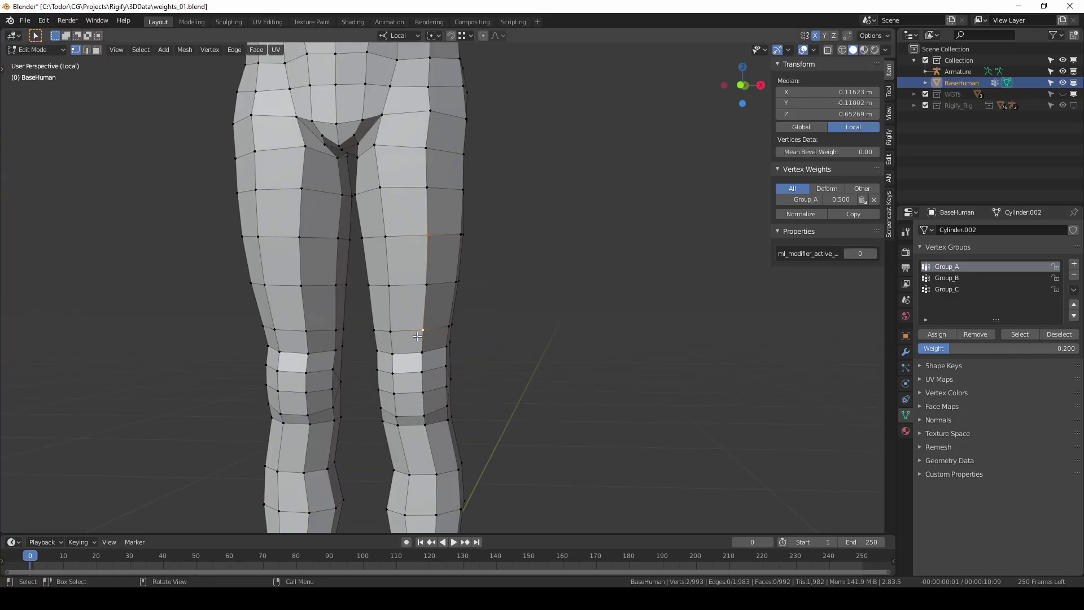
left_click(984, 336)
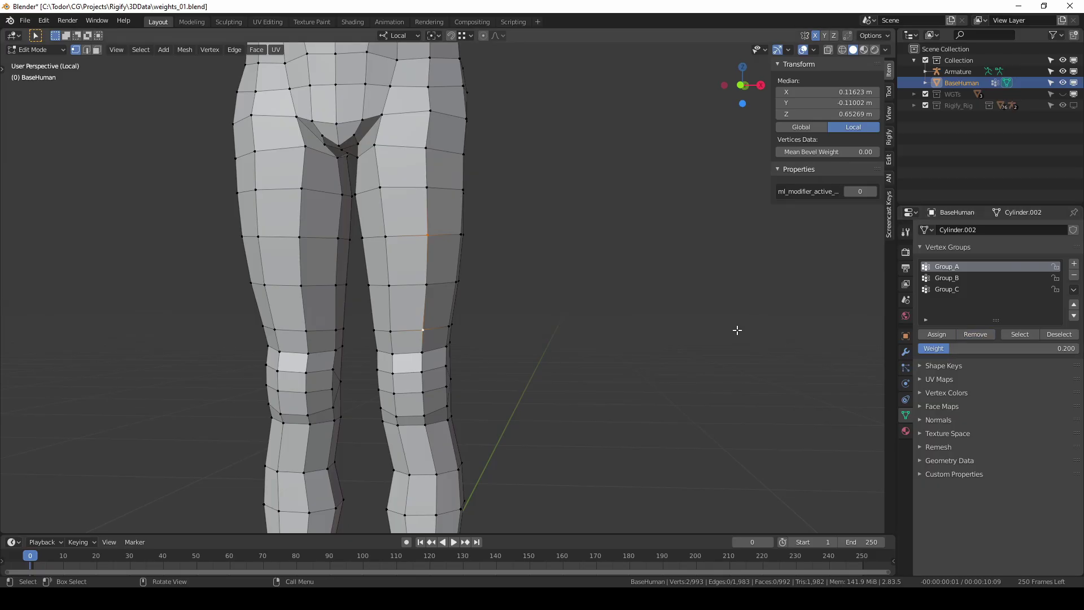
Check the remaining knee weights in Weight Paint, then return to Edit Mode.
left_click(58, 49)
left_click(49, 112)
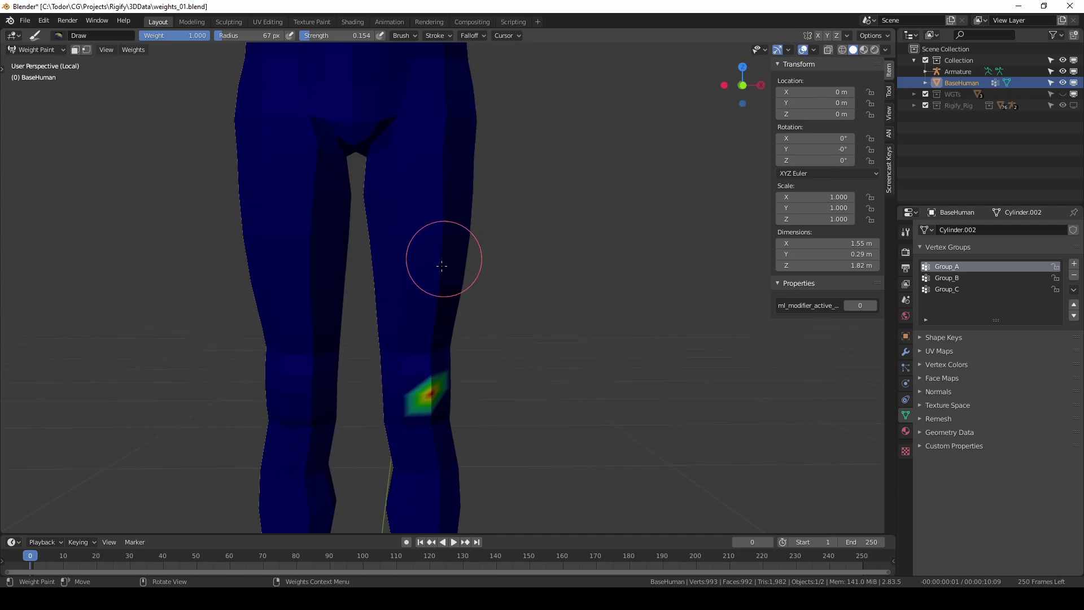
left_click(45, 49)
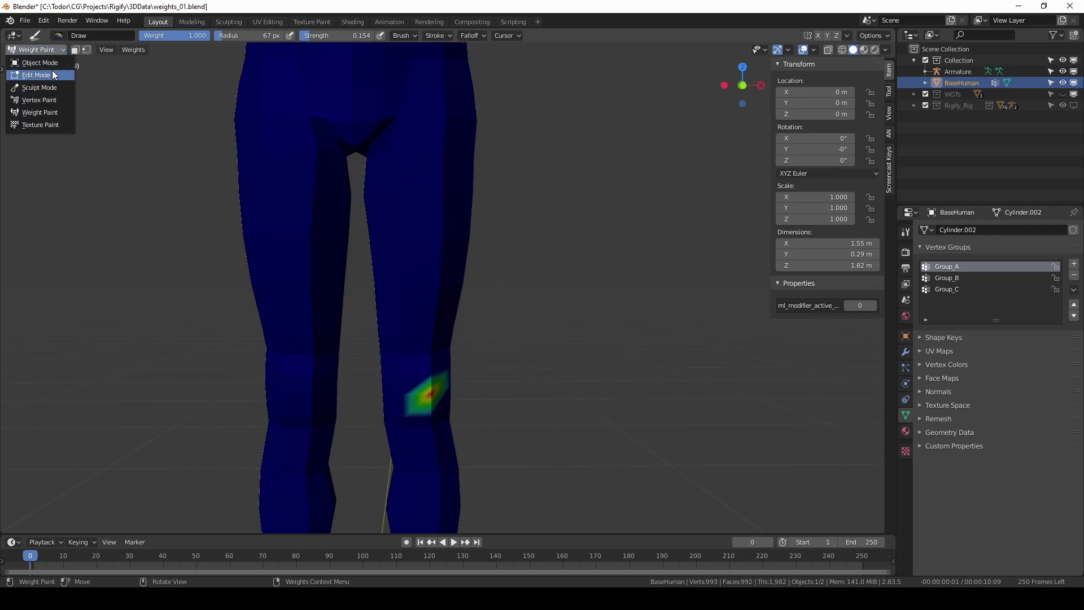
left_click(53, 74)
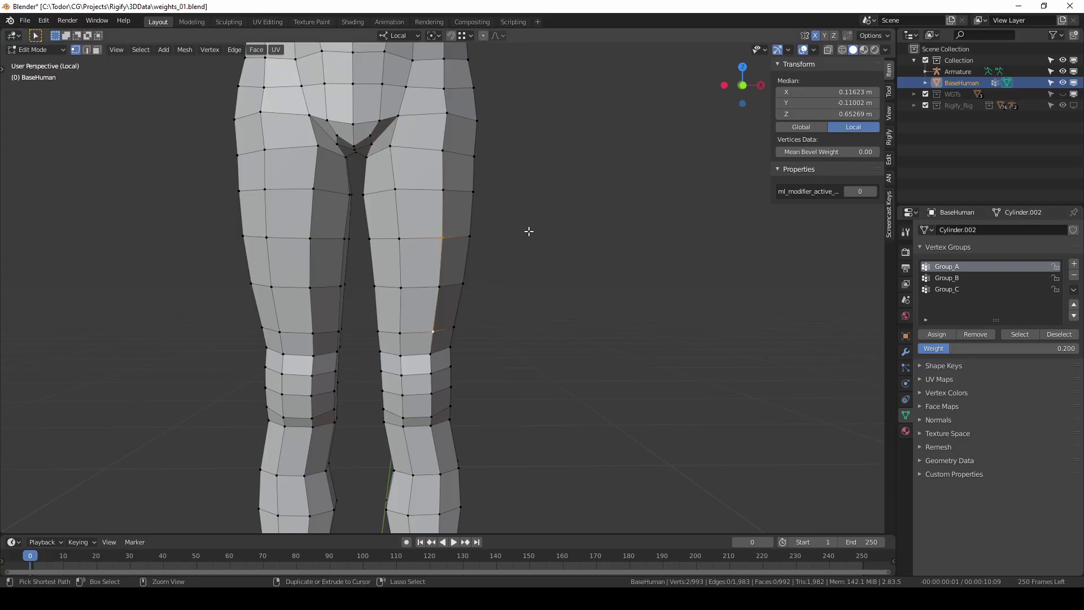
Undo the last changes and re-enter Edit Mode with the vertex selection cleared.
key("ctrl+Tab")
key("Tab")
key("Tab")
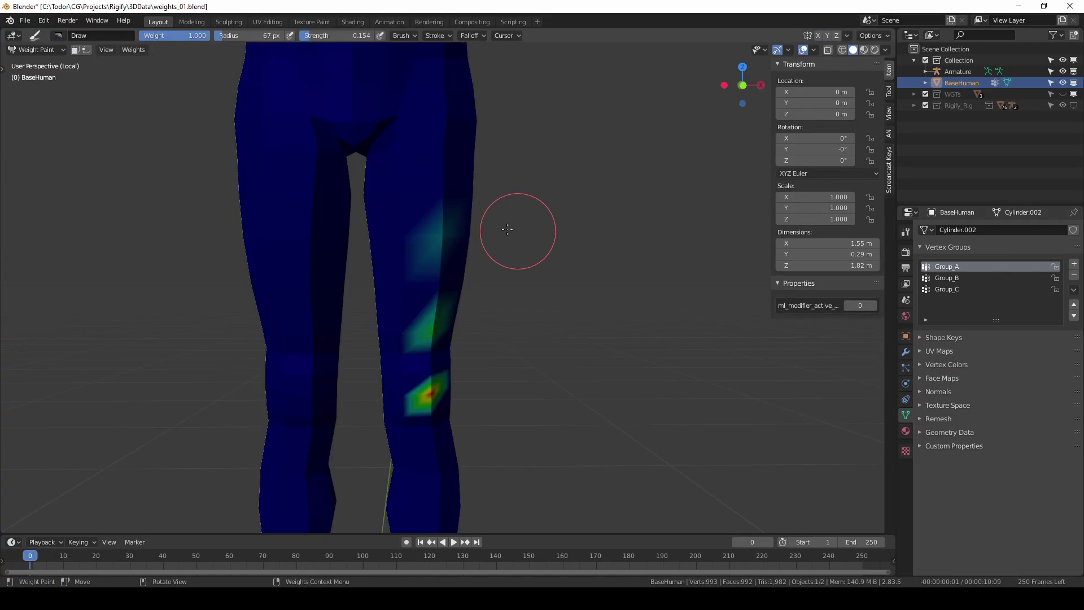
left_click(43, 52)
left_click(40, 62)
left_click(35, 49)
left_click(36, 75)
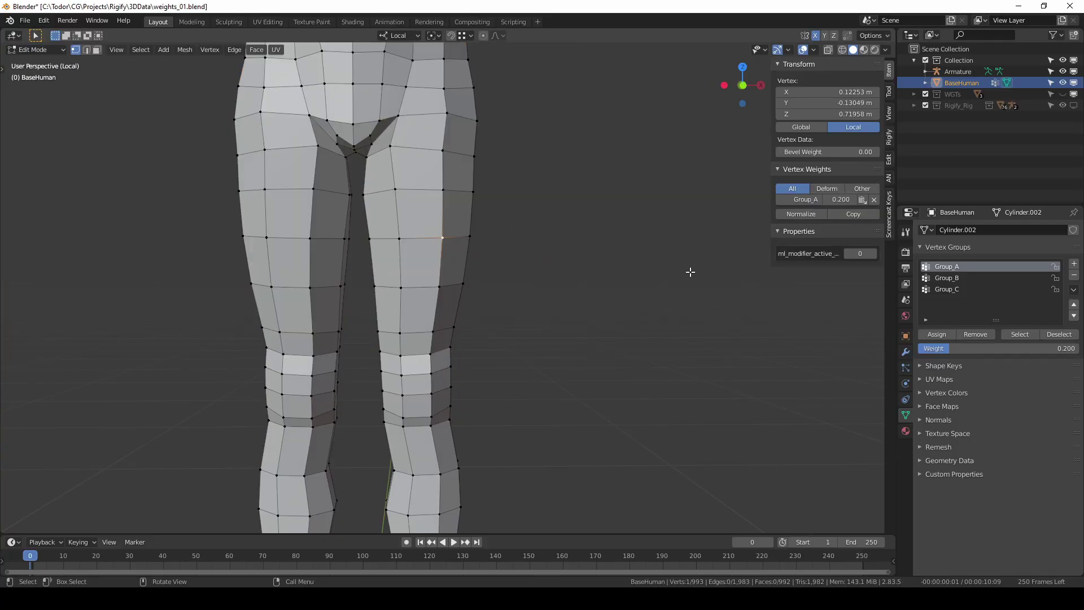
left_click(584, 202)
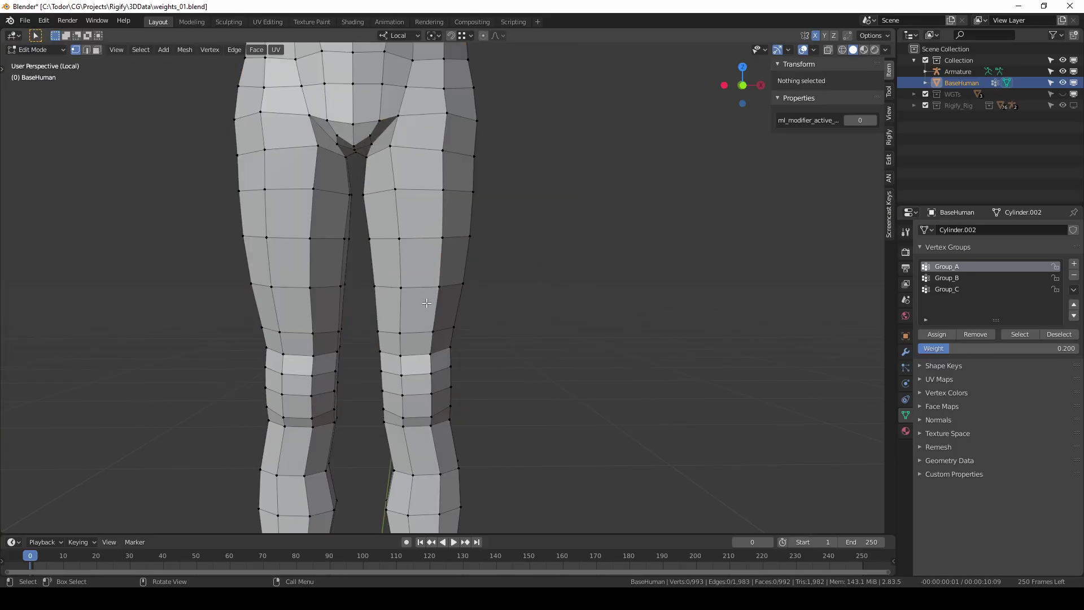
Test selecting and deselecting Group_A's vertices, then deselect everything with Alt+A.
left_click(1020, 333)
mouse_move(629, 391)
middle_mouse_down()
mouse_move(609, 375)
mouse_move(616, 388)
middle_mouse_up()
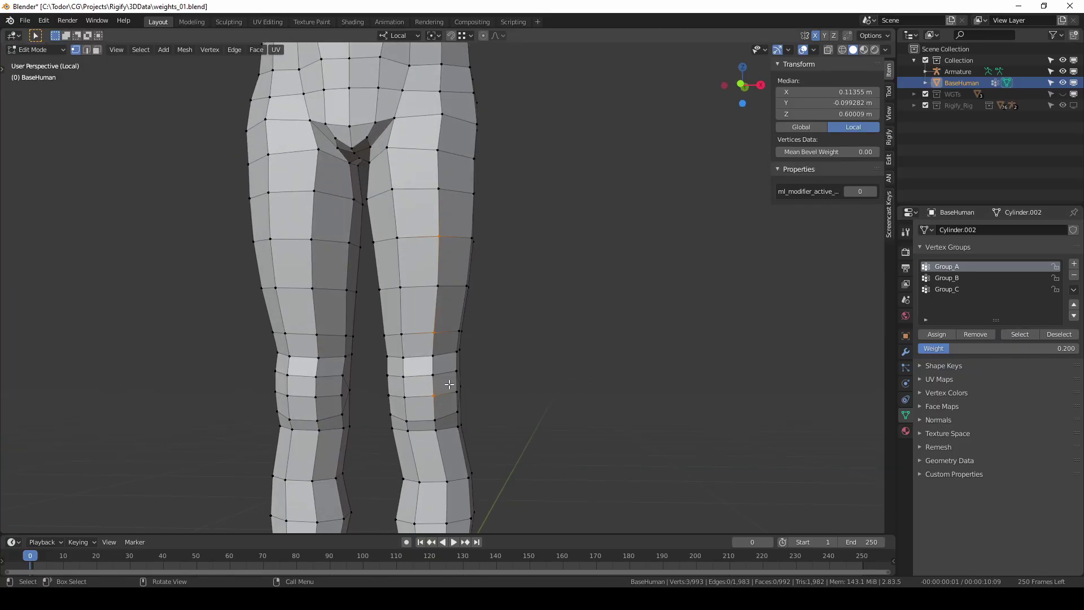
middle_click_drag(614, 366, 607, 354)
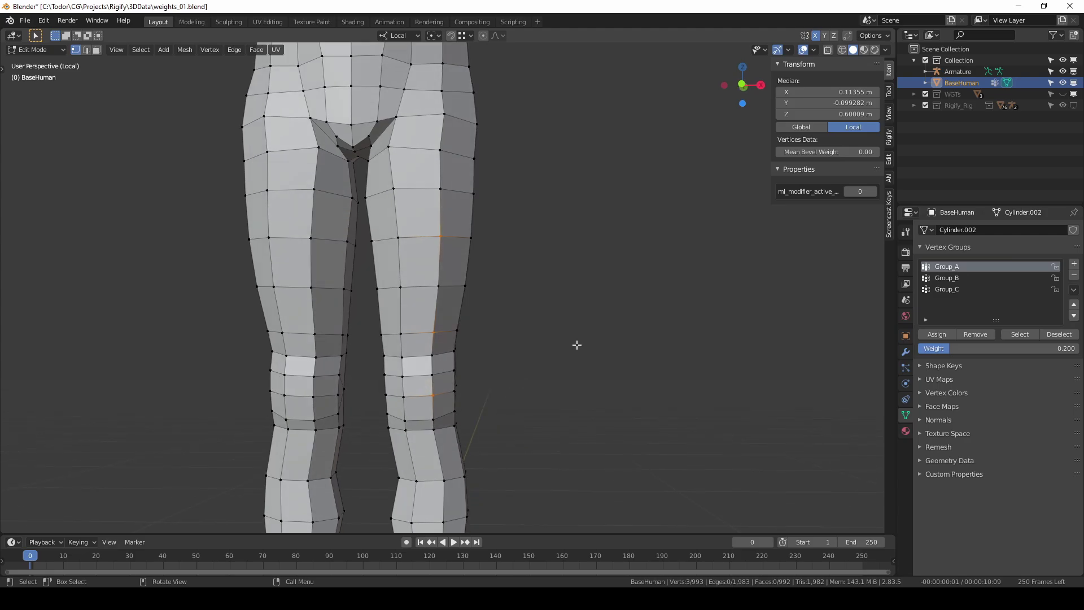
key("a")
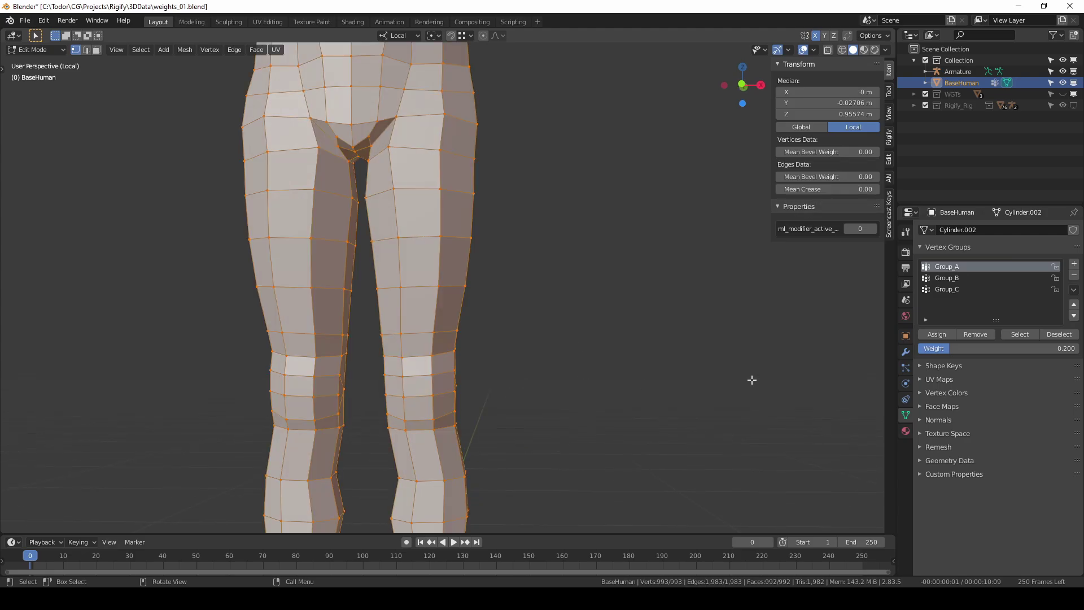
left_click(1059, 334)
middle_click_drag(530, 378, 520, 368)
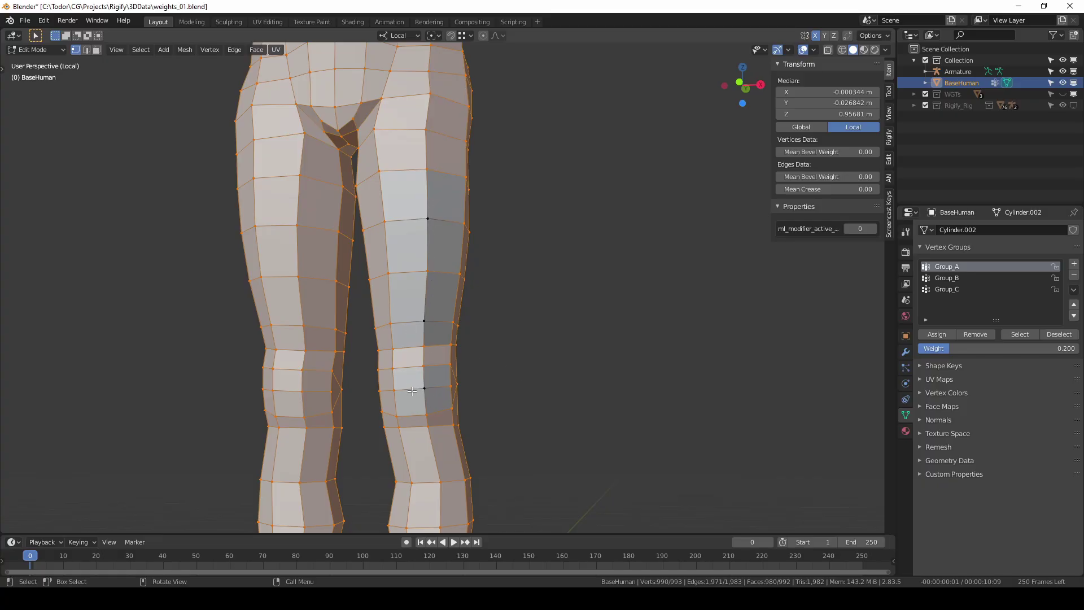
middle_click_drag(413, 390, 441, 368)
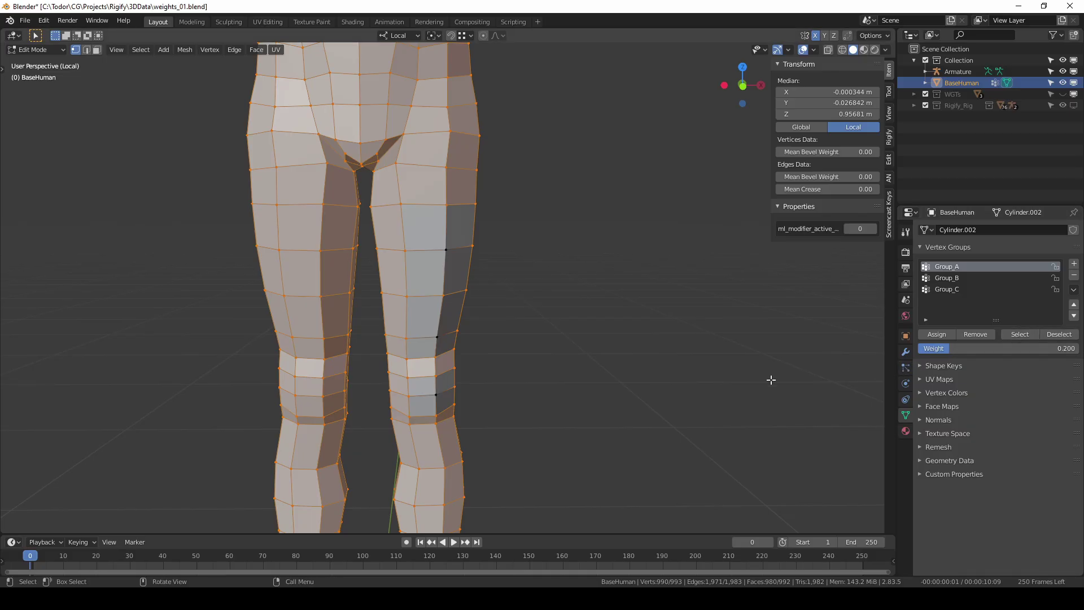
key("alt+a")
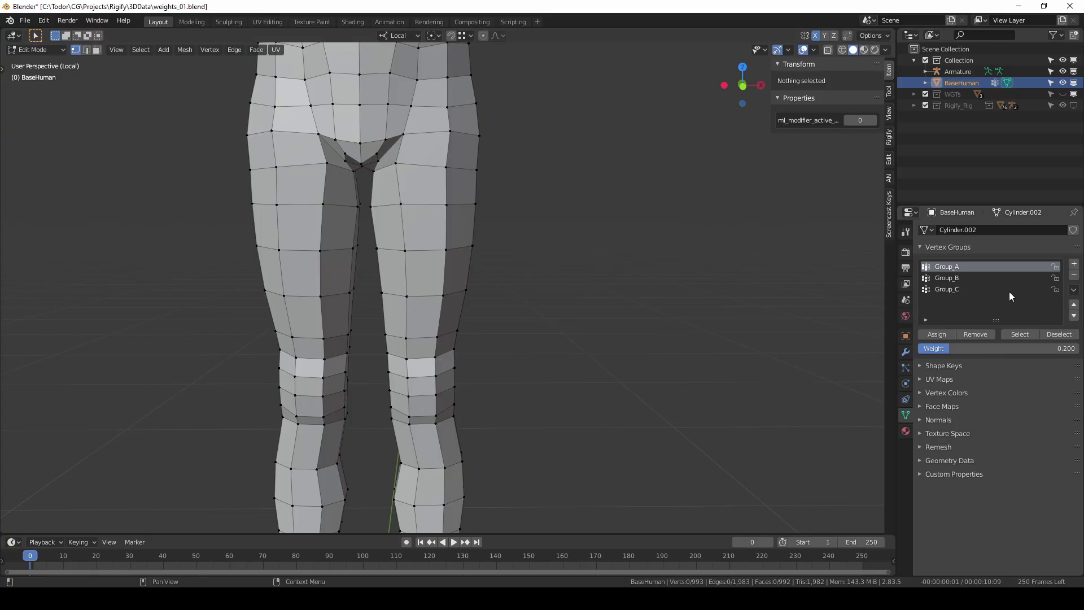
Move Group_A down and back to the top, then try the list filter with '_A' and clear it.
left_click(1074, 316)
left_click(1074, 317)
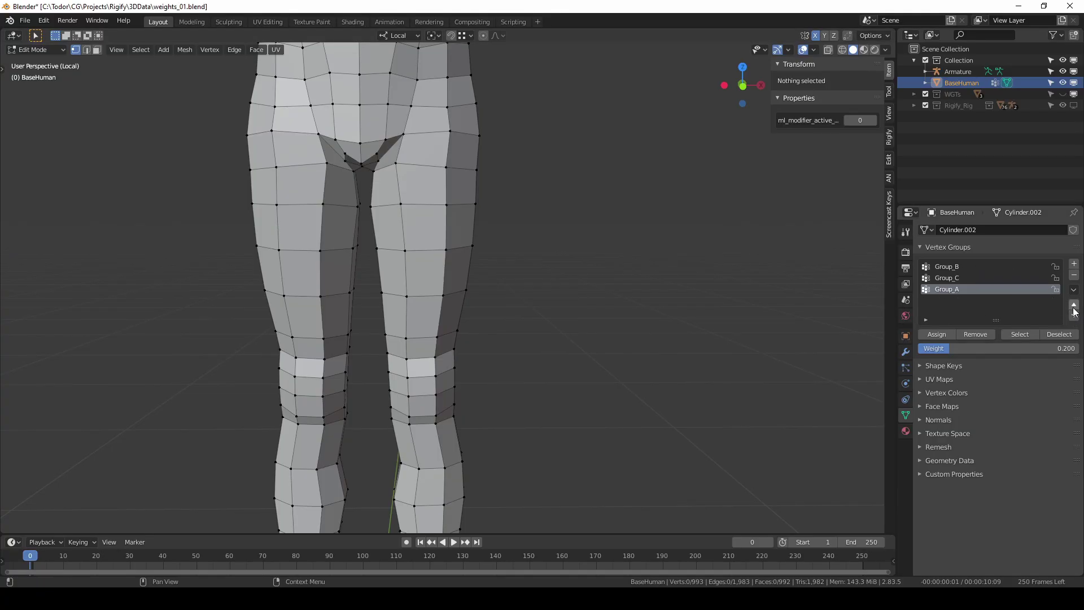
left_click(1075, 308)
left_click(1075, 309)
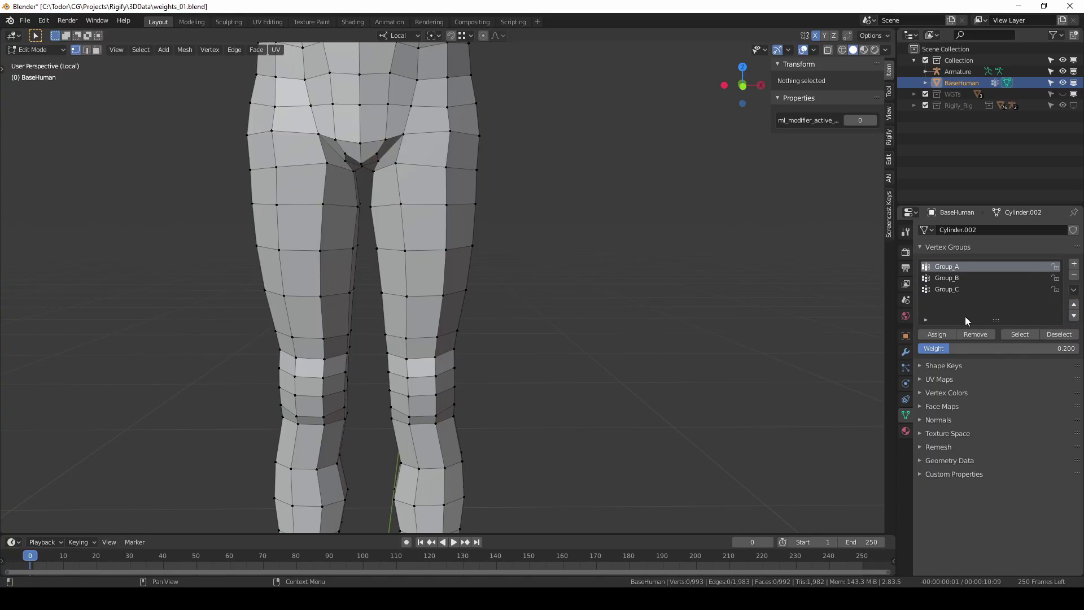
left_click(926, 320)
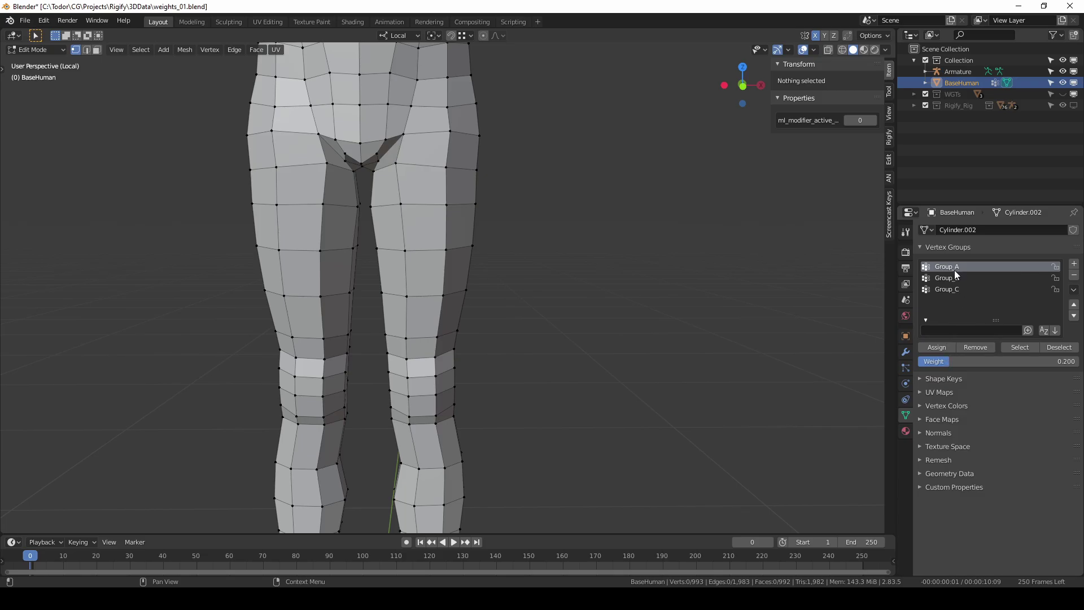
left_click(959, 330)
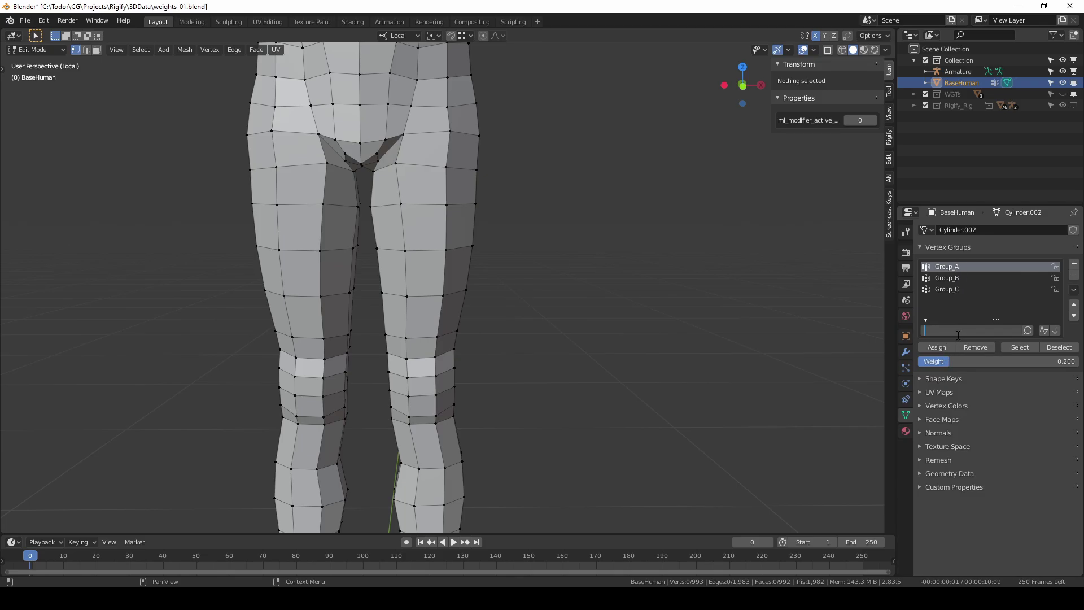
type("_A")
key("BackSpace")
key("BackSpace")
key("Return")
left_click(1073, 289)
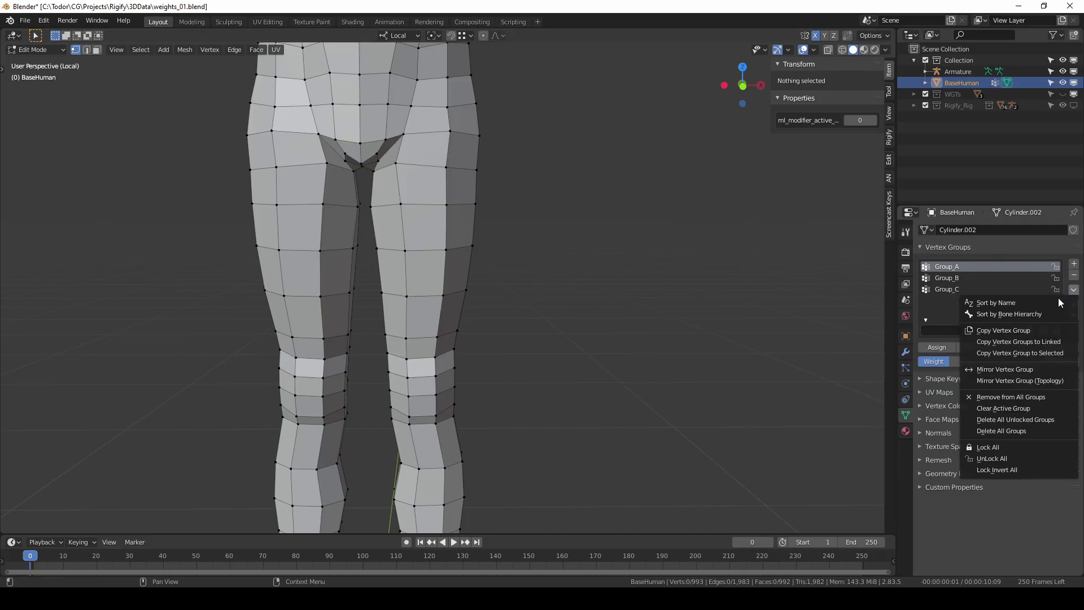
left_click(1074, 289)
left_click(1073, 289)
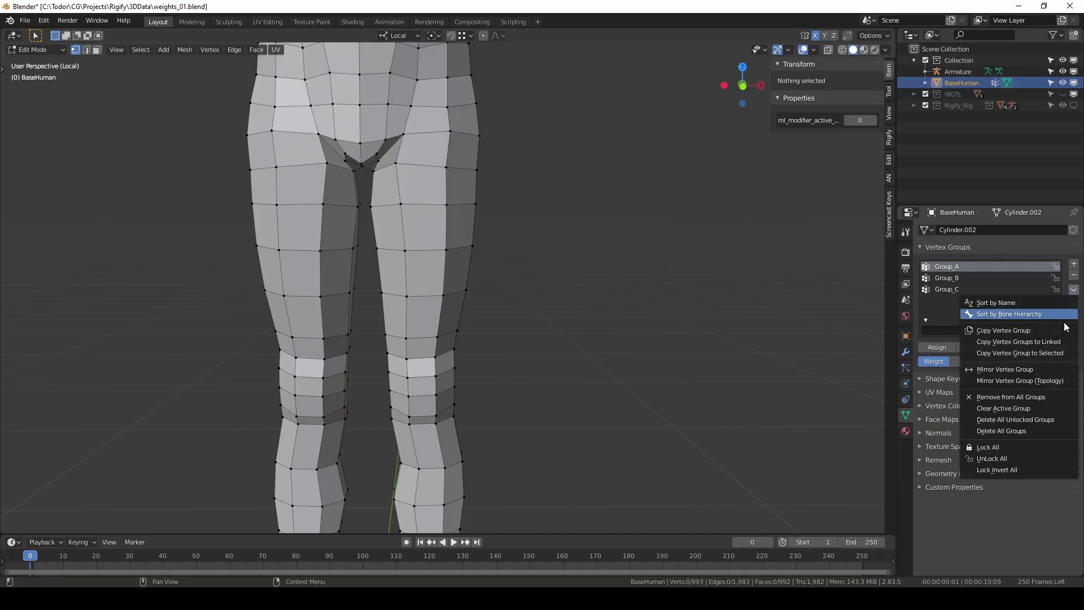
left_click(1035, 430)
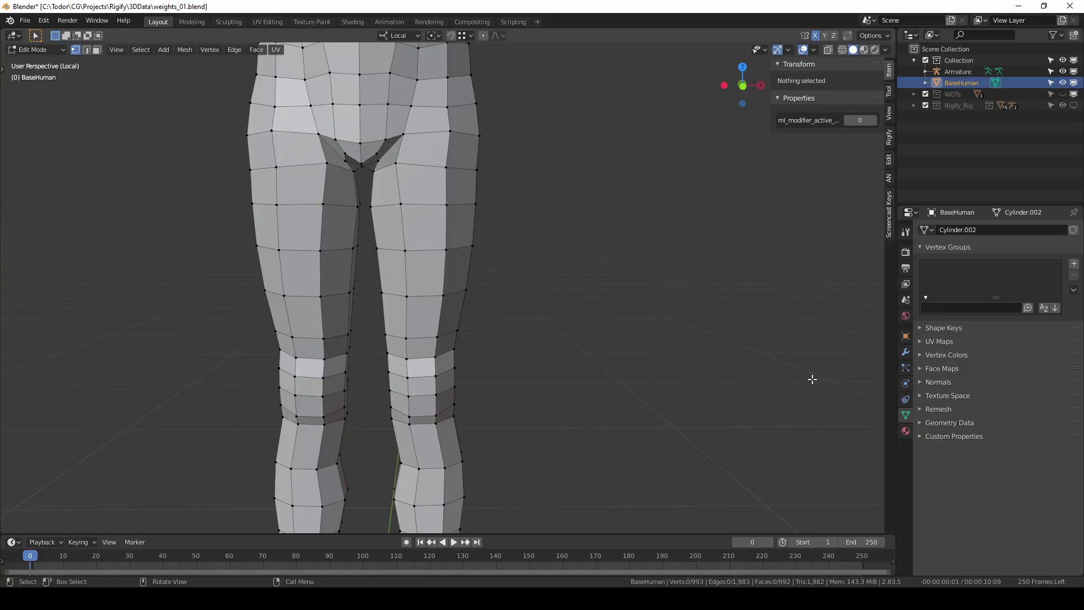
middle_click_drag(798, 358, 692, 341)
key("a")
left_click(474, 364)
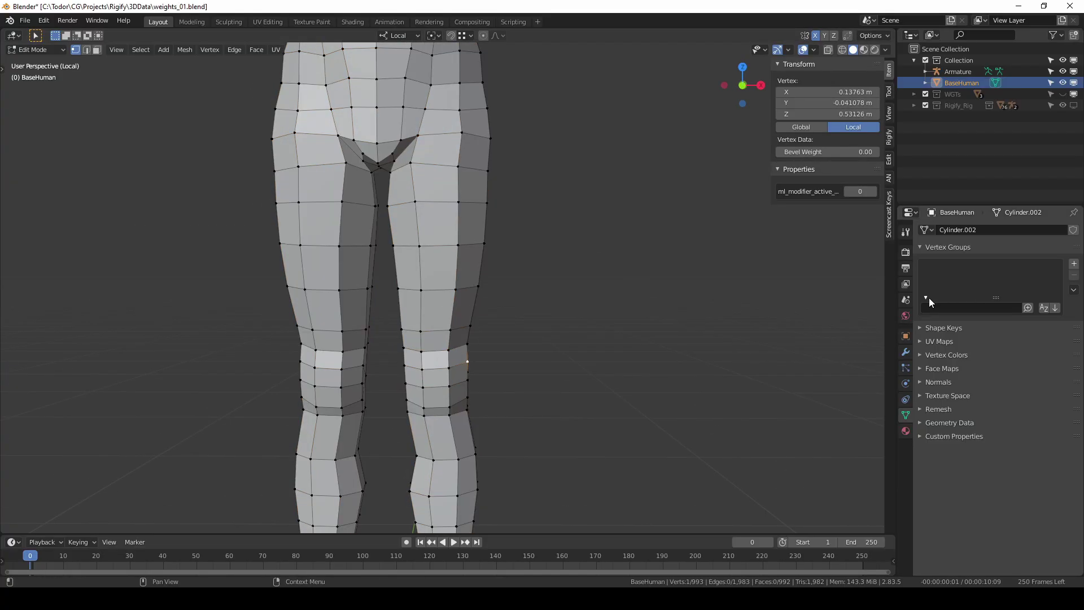
left_click_drag(997, 298, 998, 332)
left_click(455, 290)
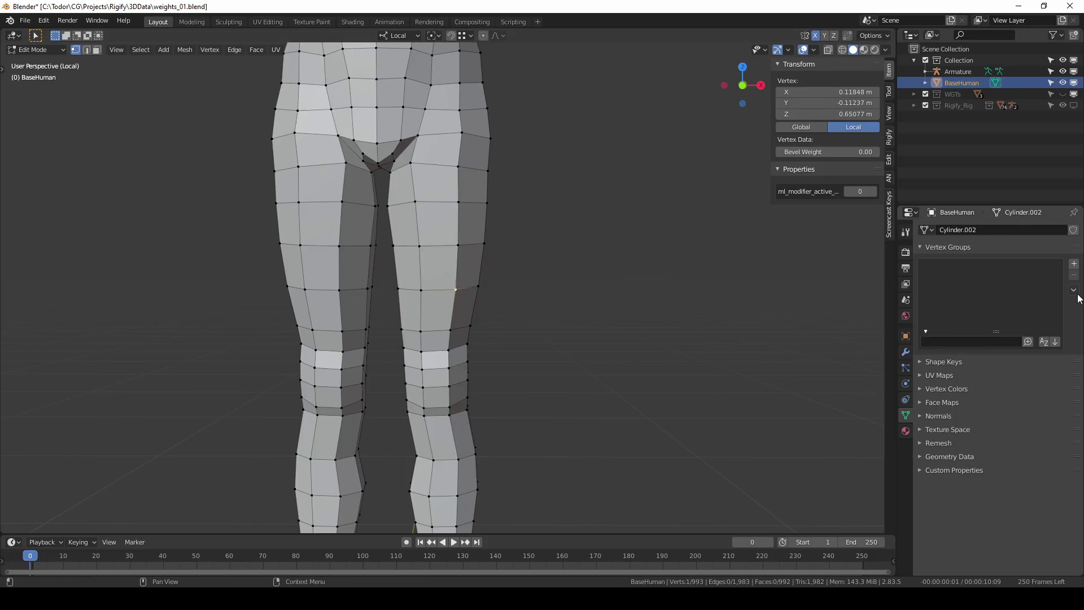
key("ctrl+z")
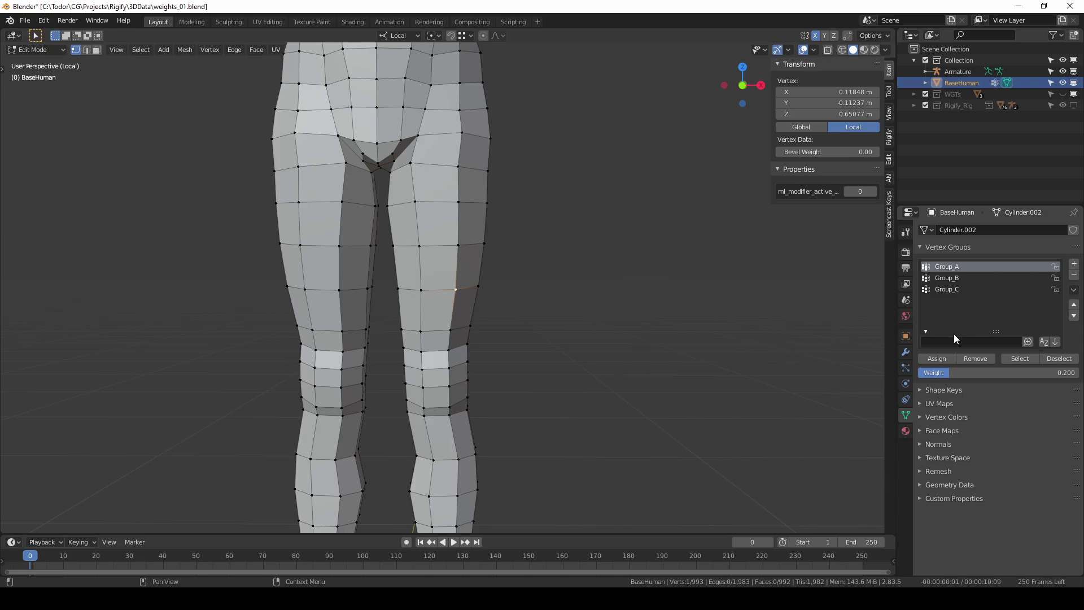
Select a single right-knee vertex after comparing it with an ungrouped thigh vertex.
key("ctrl+KP_Add")
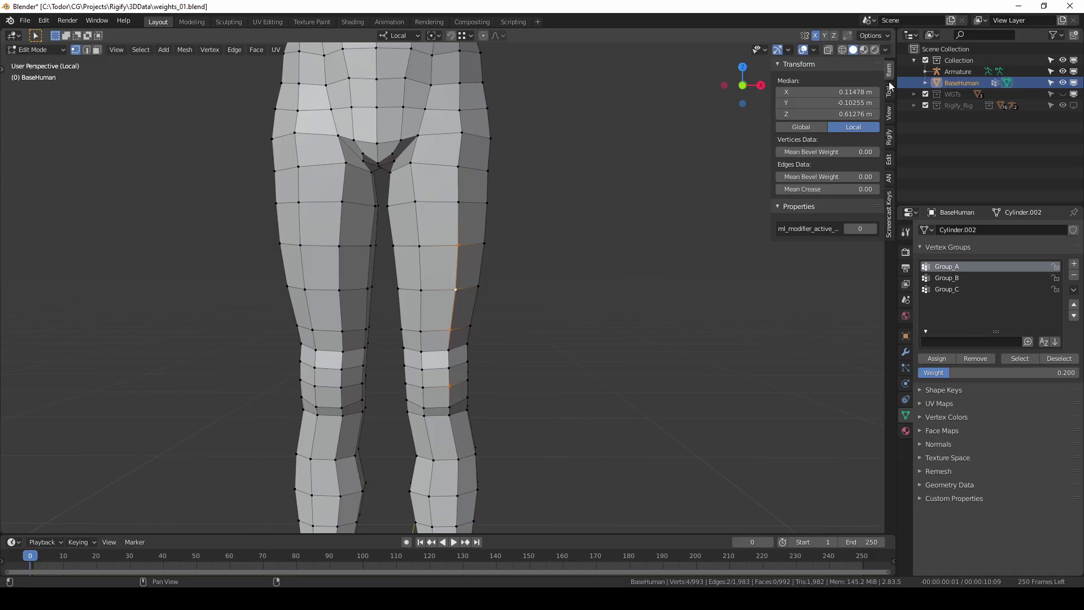
left_click(447, 388)
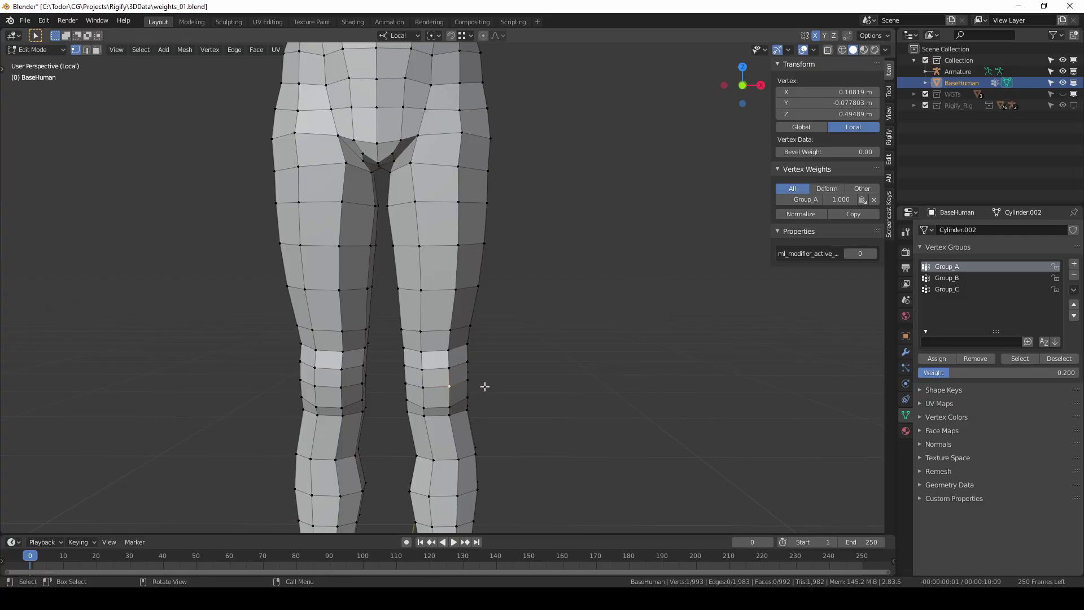
left_click(779, 232)
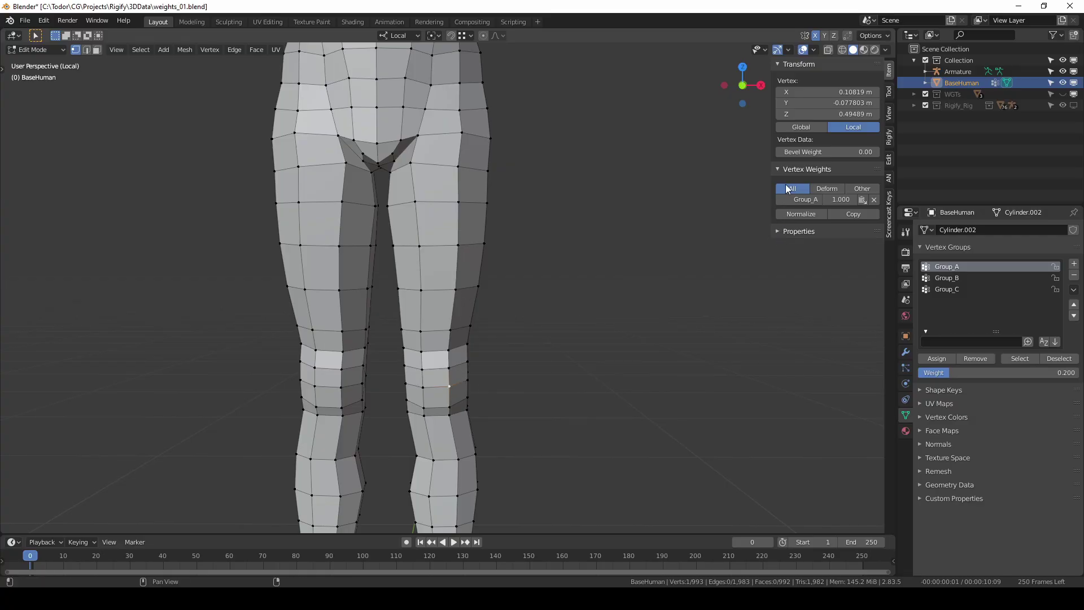
left_click(340, 246)
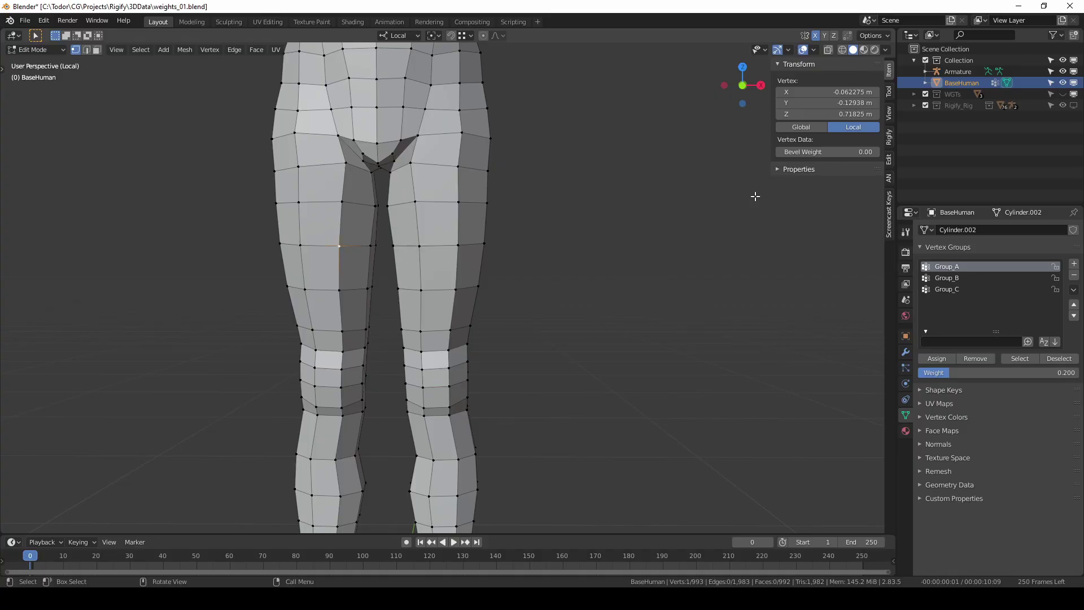
left_click(449, 386)
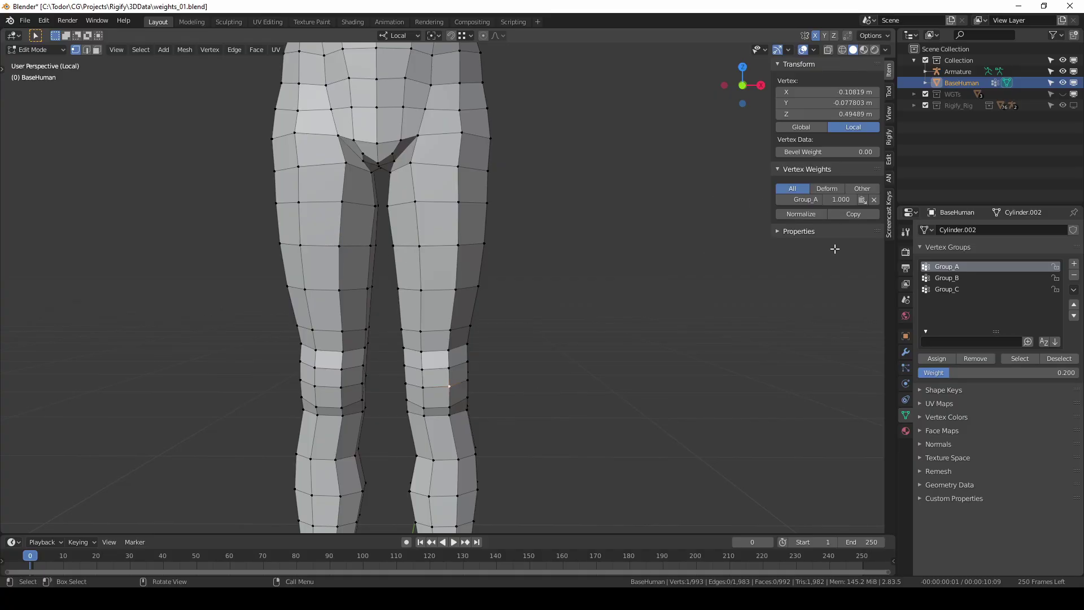
Filter the knee vertex's Vertex Weights list by Deform, then Other, then All groups.
left_click(831, 189)
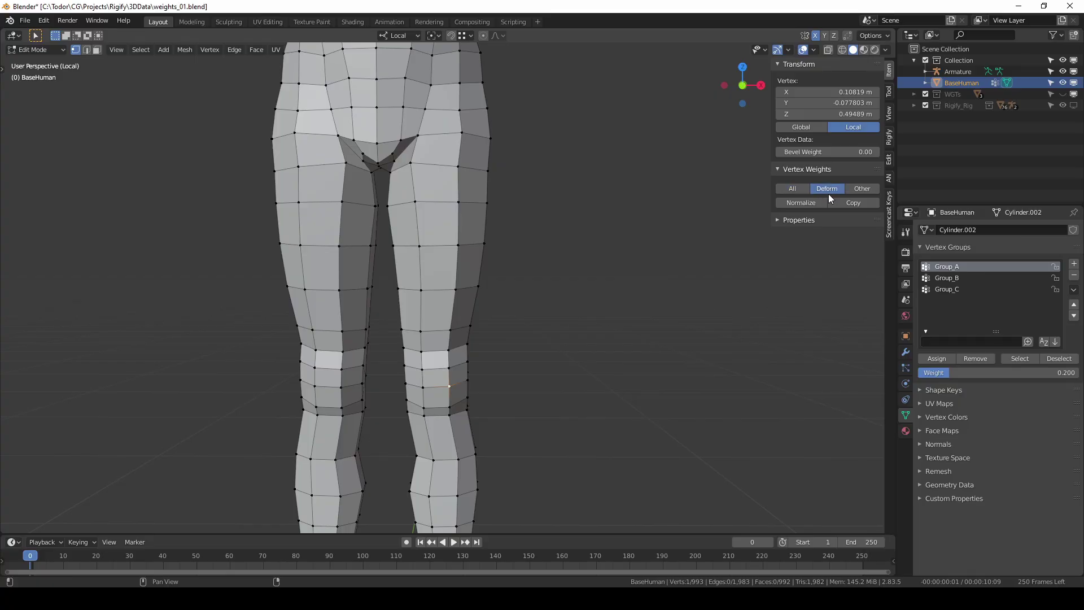
left_click(859, 188)
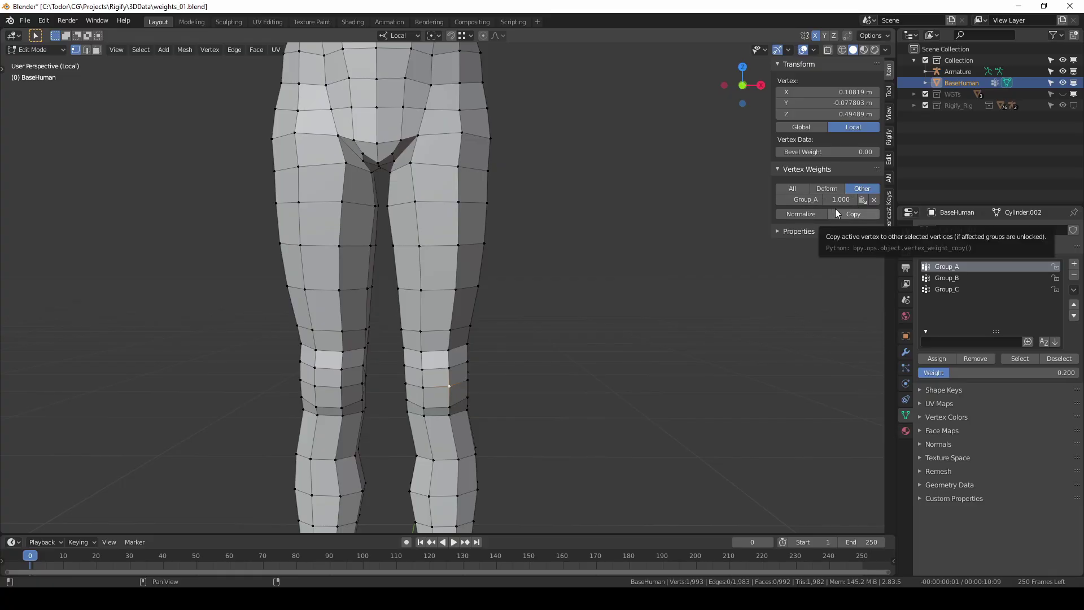
left_click(792, 188)
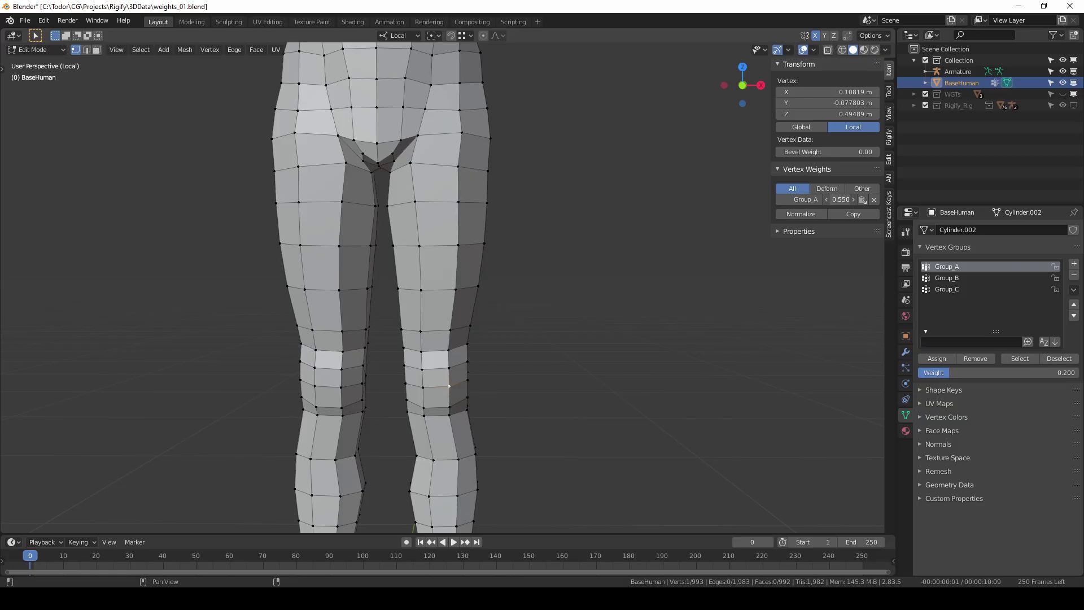
Change the knee vertex's Group_A weight from 1.000 to 0.6275, shown as 0.627.
left_click(849, 201)
type("0.24")
key("BackSpace")
key("BackSpace")
type("6275")
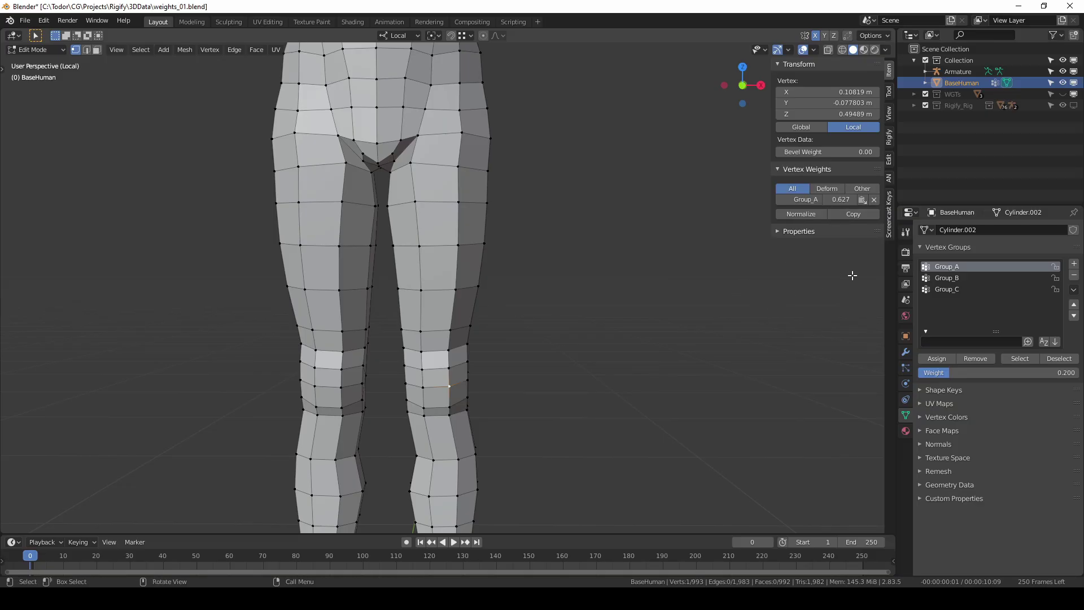
left_click(890, 215)
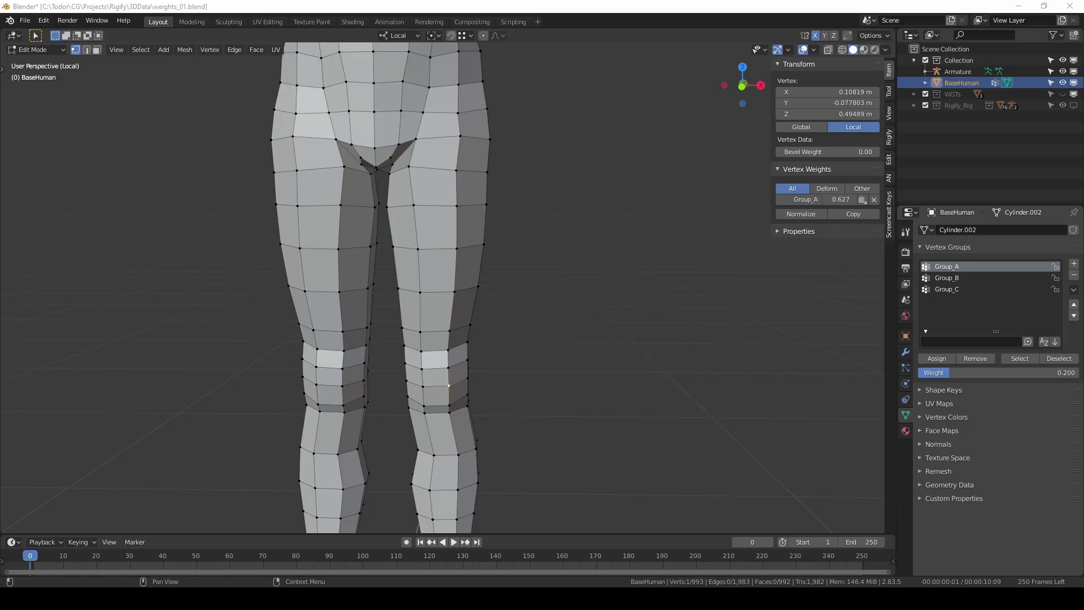
Normalize the knee vertex, then add a front hip vertex to Group_A at weight 1.000.
left_click(800, 214)
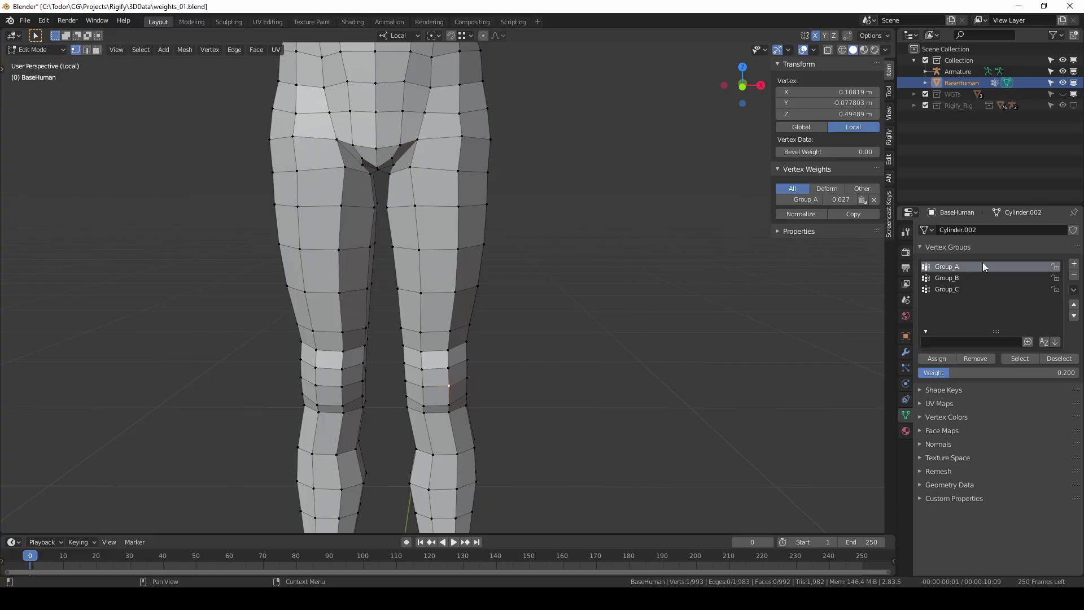
middle_click_drag(423, 85, 462, 290, "shift")
left_click(427, 173)
scroll(427, 173, "up", 1)
left_click_drag(960, 372, 1075, 373)
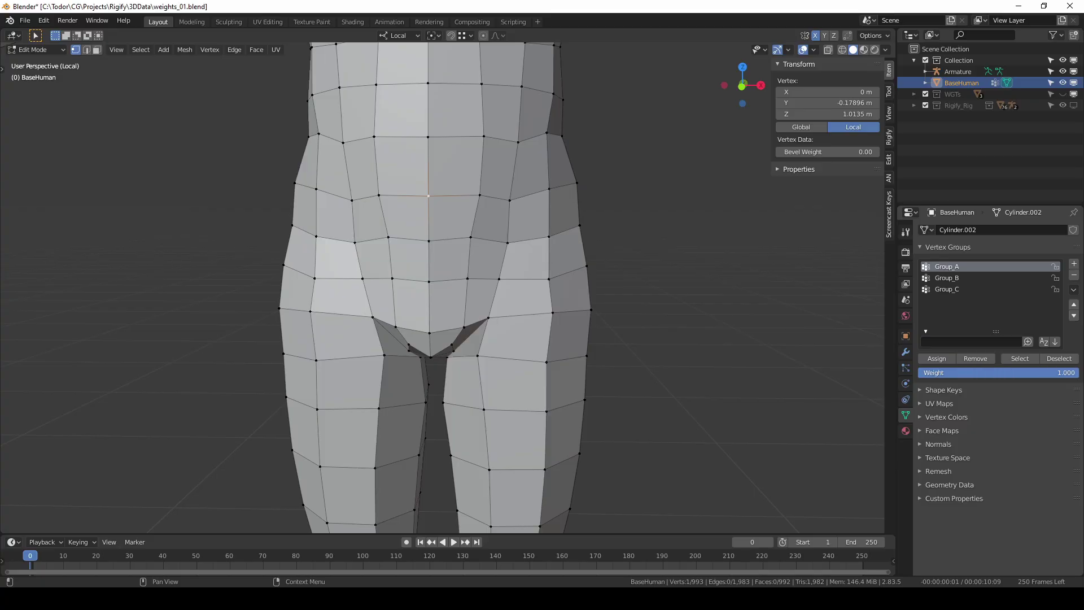
left_click(937, 359)
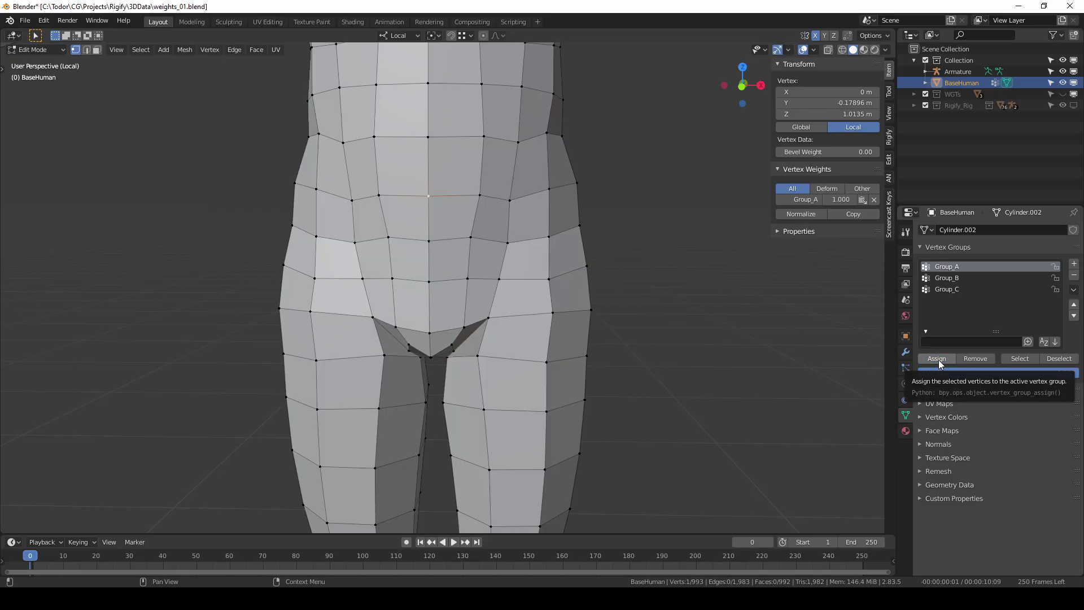
Add the same hip vertex to Group_B and Group_C at weight 1.000.
left_click(960, 280)
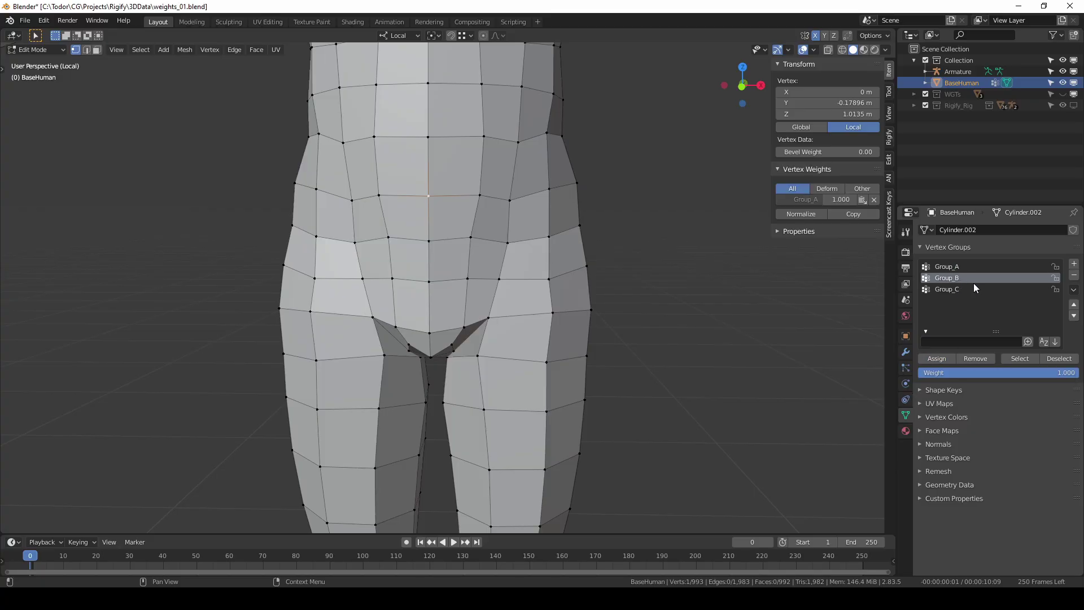
left_click(944, 359)
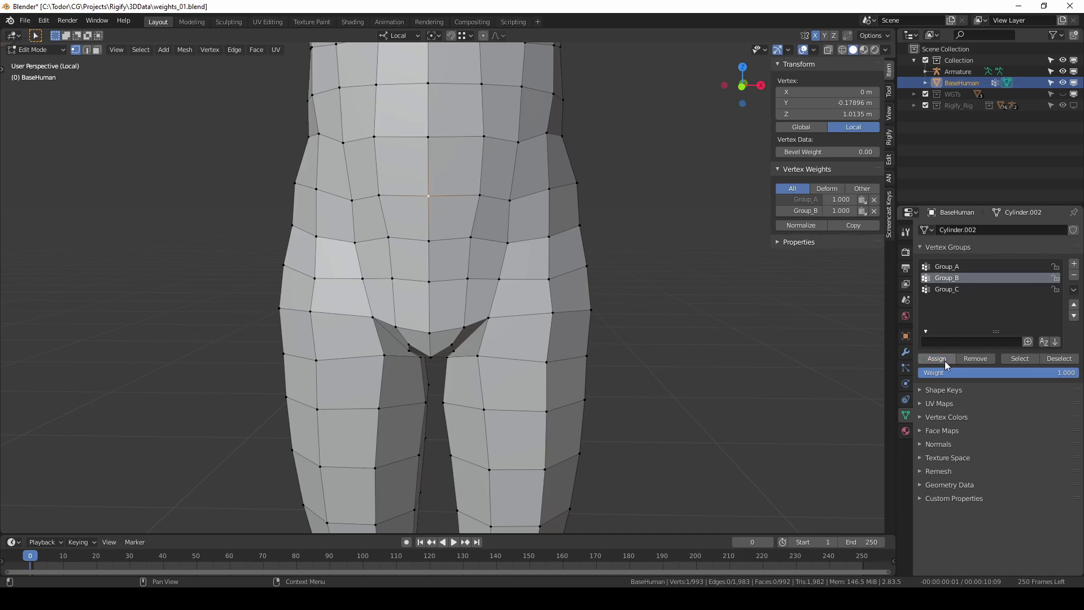
left_click(959, 290)
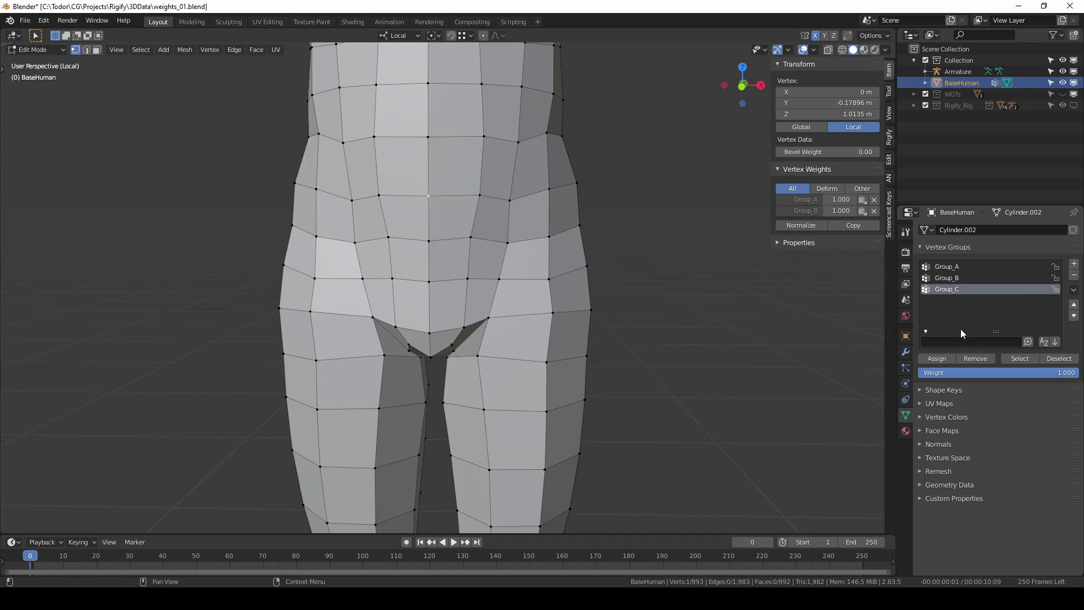
left_click(945, 363)
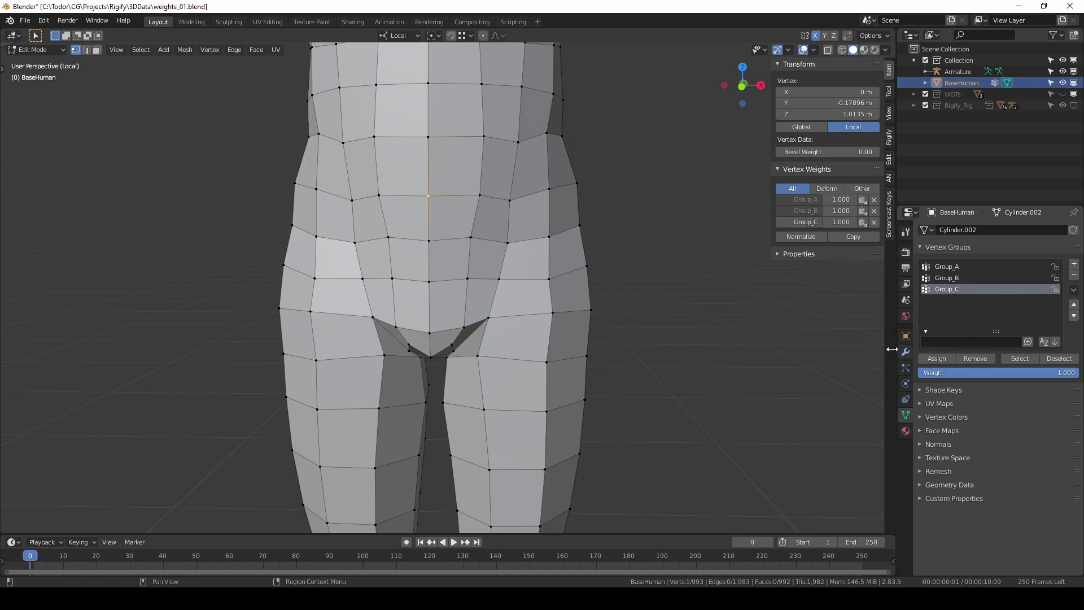
Cycle through Group_A, Group_B and Group_C to check the hip vertex's weights.
left_click(805, 198)
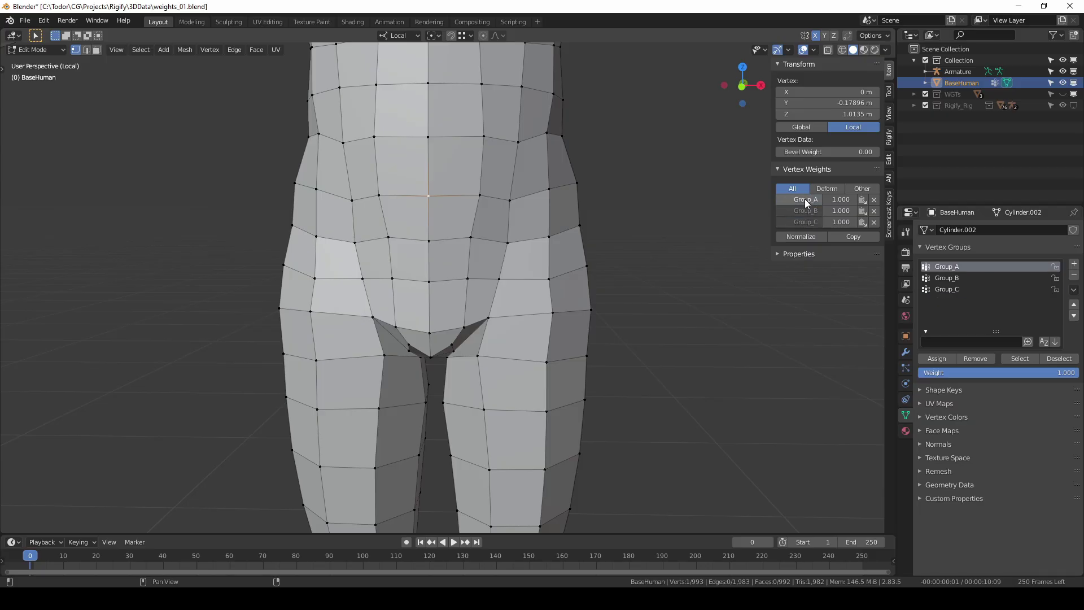
left_click(807, 213)
left_click(809, 221)
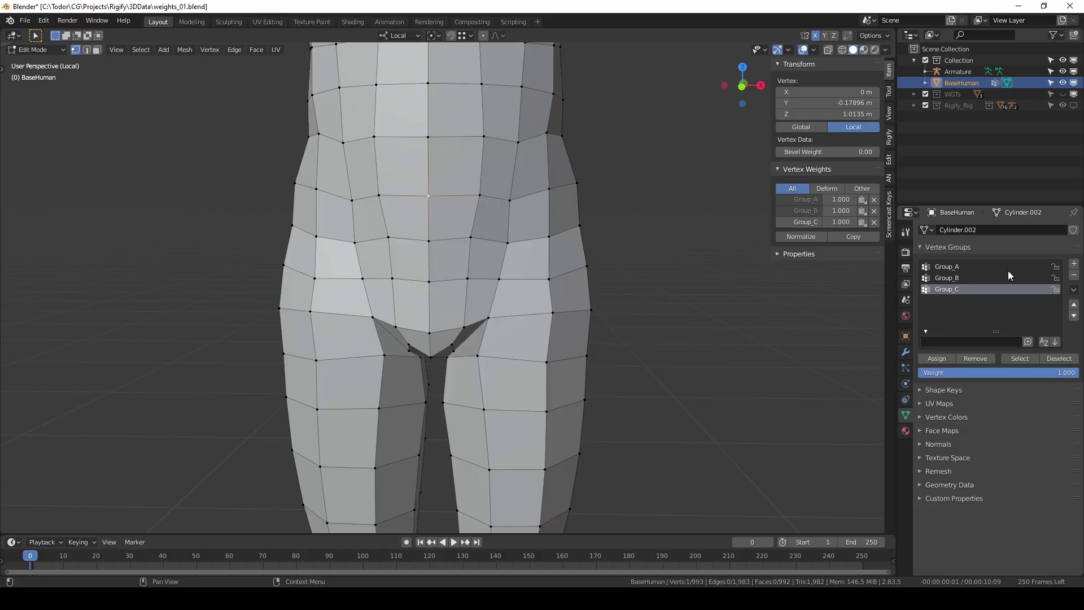
left_click(800, 200)
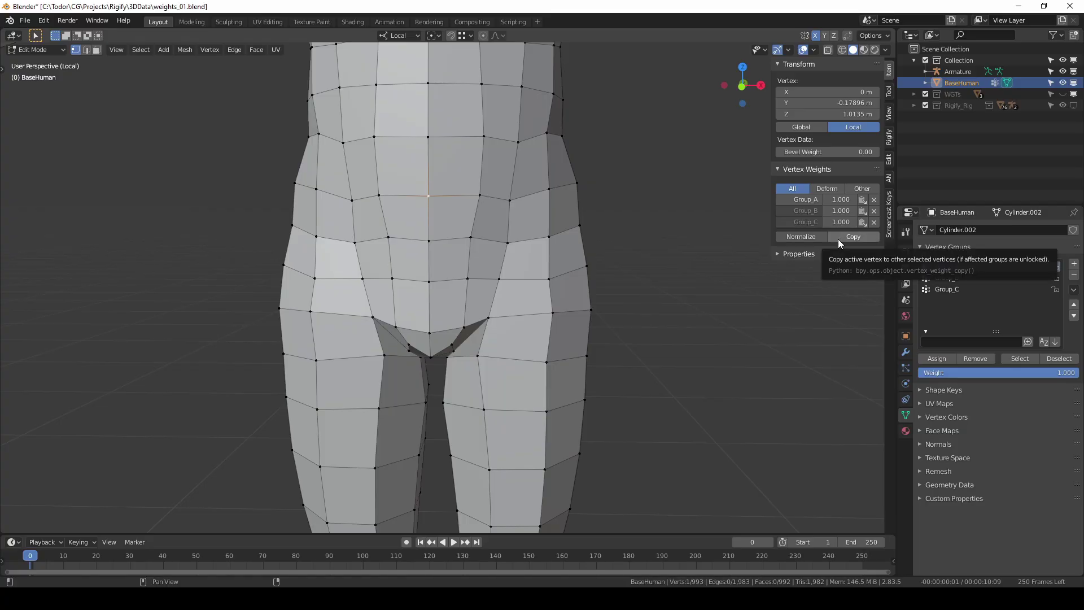
Normalize the hip vertex's three group weights.
left_click(809, 214)
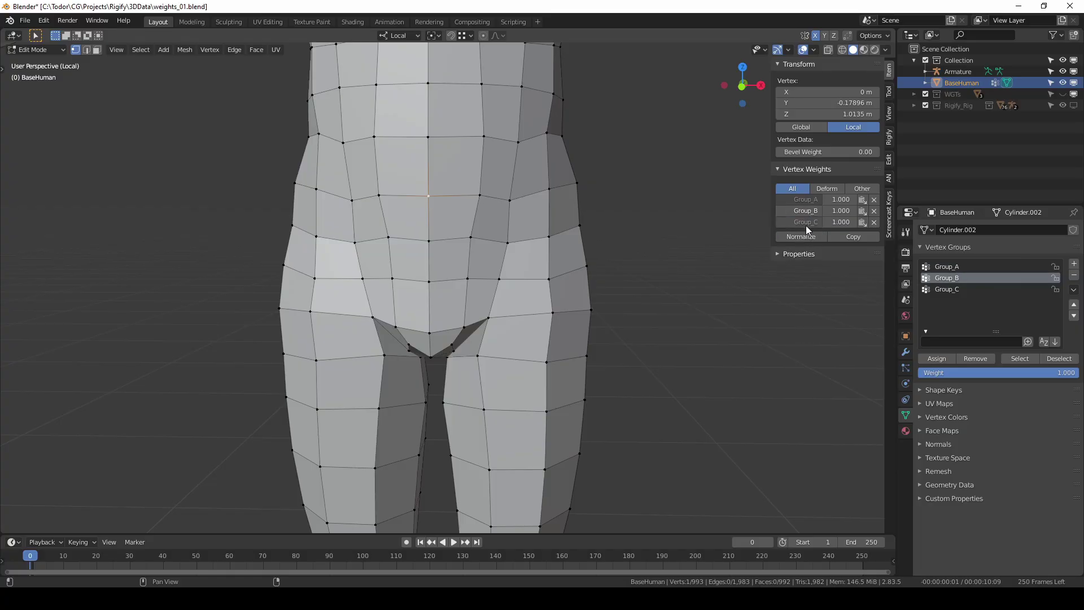
left_click(805, 223)
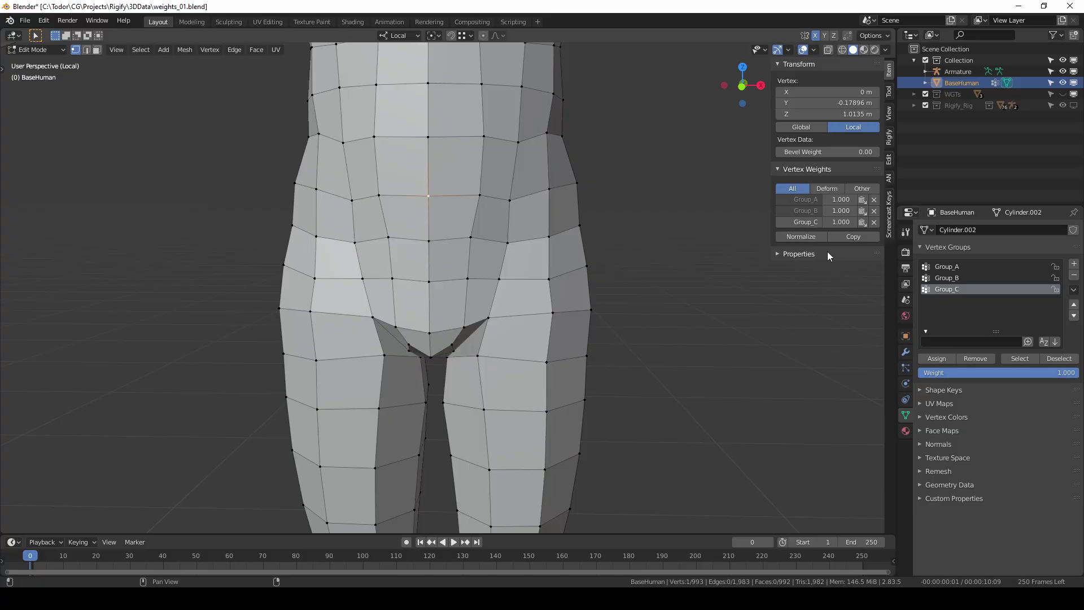
left_click(803, 236)
Set Group_A and Group_B to 0.5 and Group_C to 1, then normalize to 0.25, 0.25, 0.5.
left_click(841, 199)
key("ctrl+z")
key("ctrl+z")
key("ctrl+z")
key("ctrl+z")
type(".5")
key("Return")
type("0.5")
key("Return")
left_click(840, 222)
type("1")
key("Return")
left_click(810, 238)
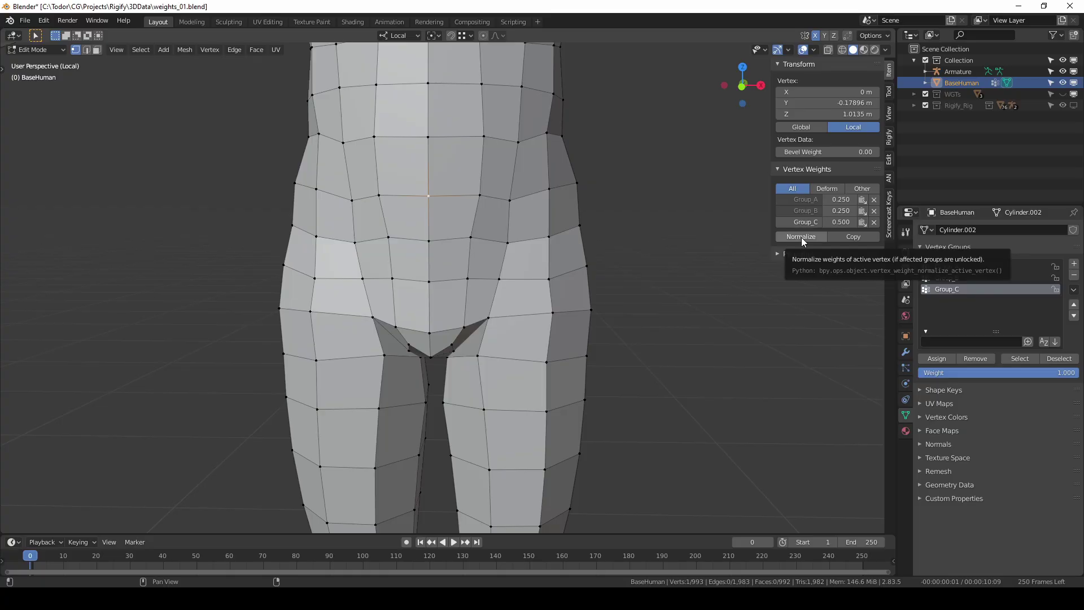
scroll(702, 290, "down", 7)
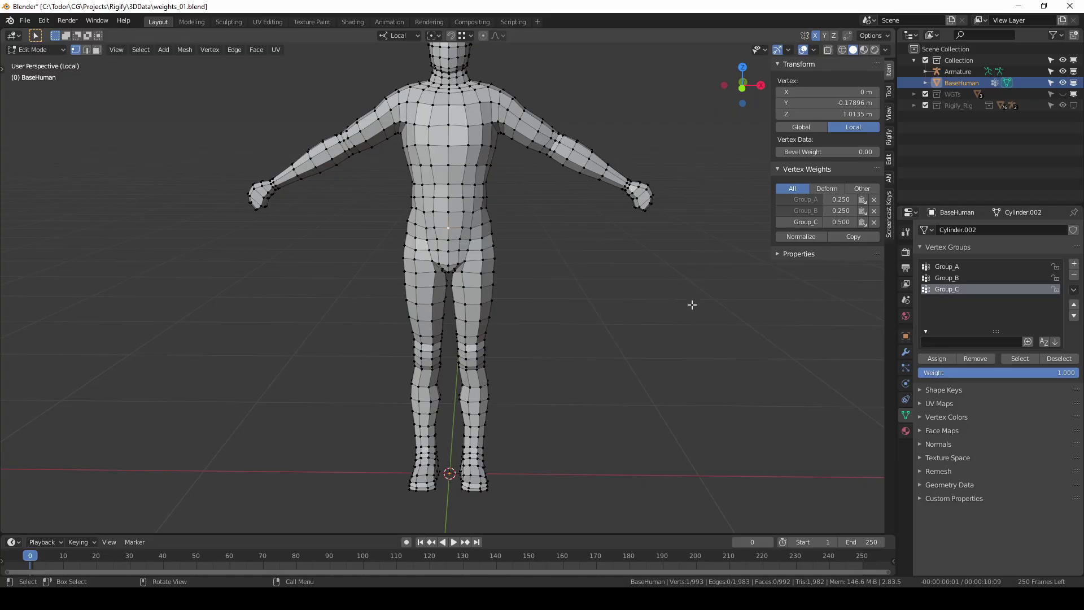
Select all vertices and remove them from Group_A, Group_B and Group_C.
middle_click_drag(692, 304, 680, 317)
key("a")
left_click(959, 270)
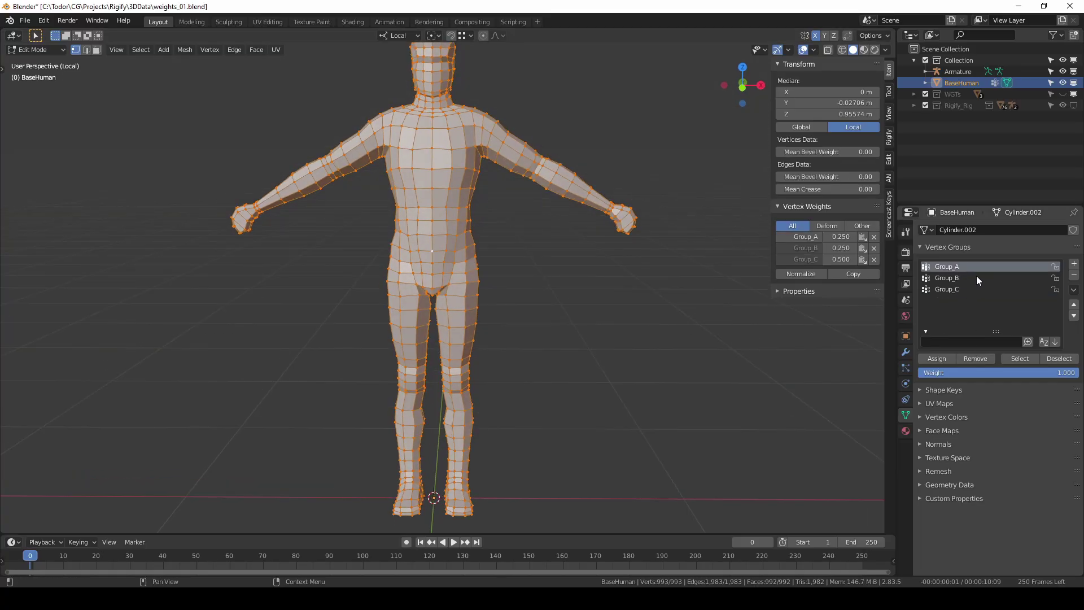
left_click(977, 359)
left_click(959, 279)
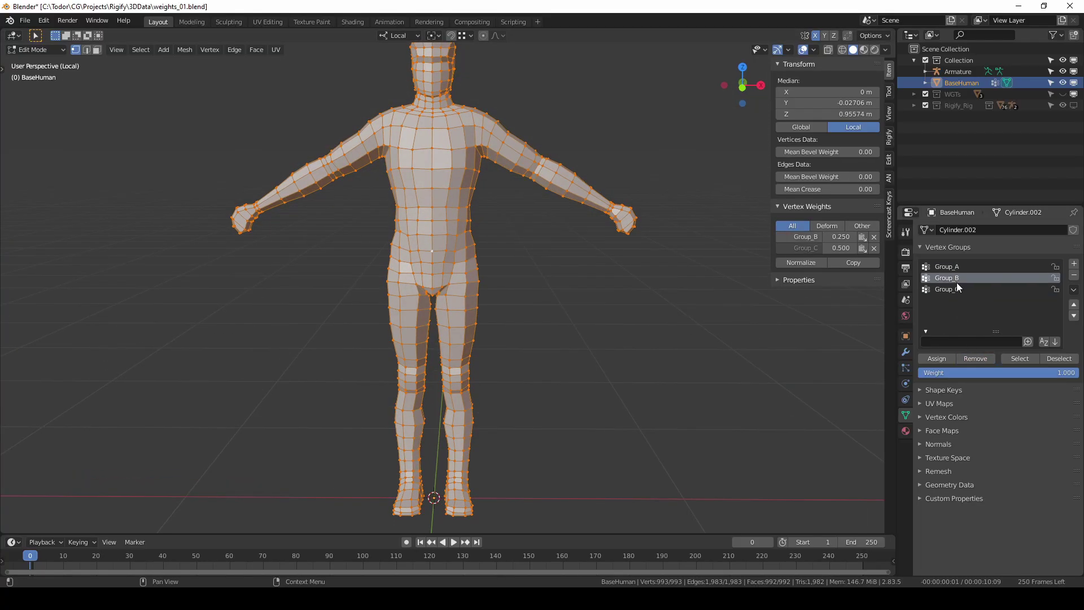
left_click(970, 359)
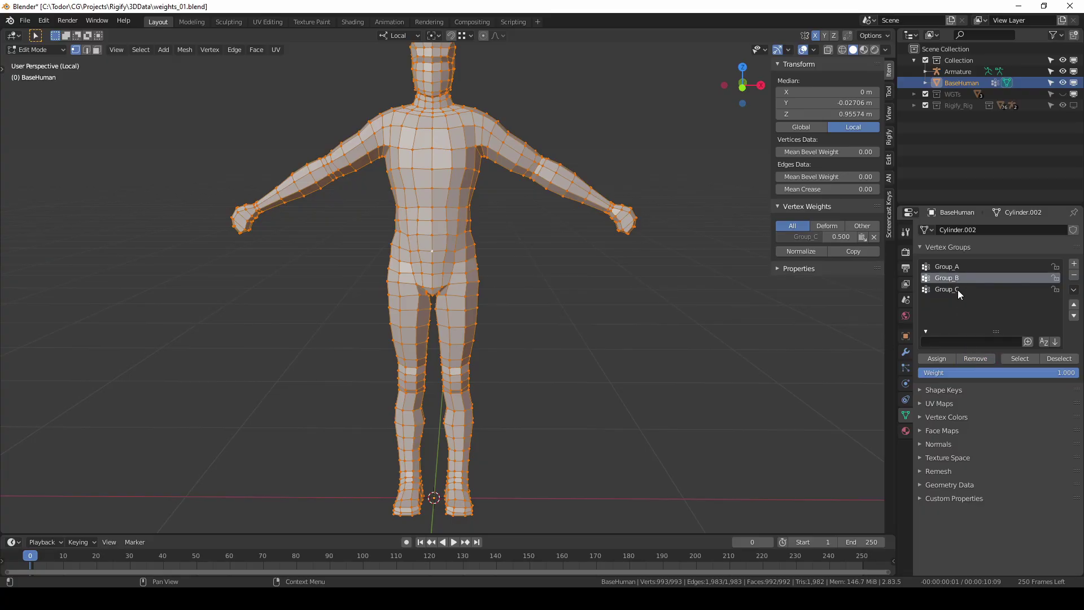
left_click(957, 290)
left_click(977, 356)
left_click(957, 268)
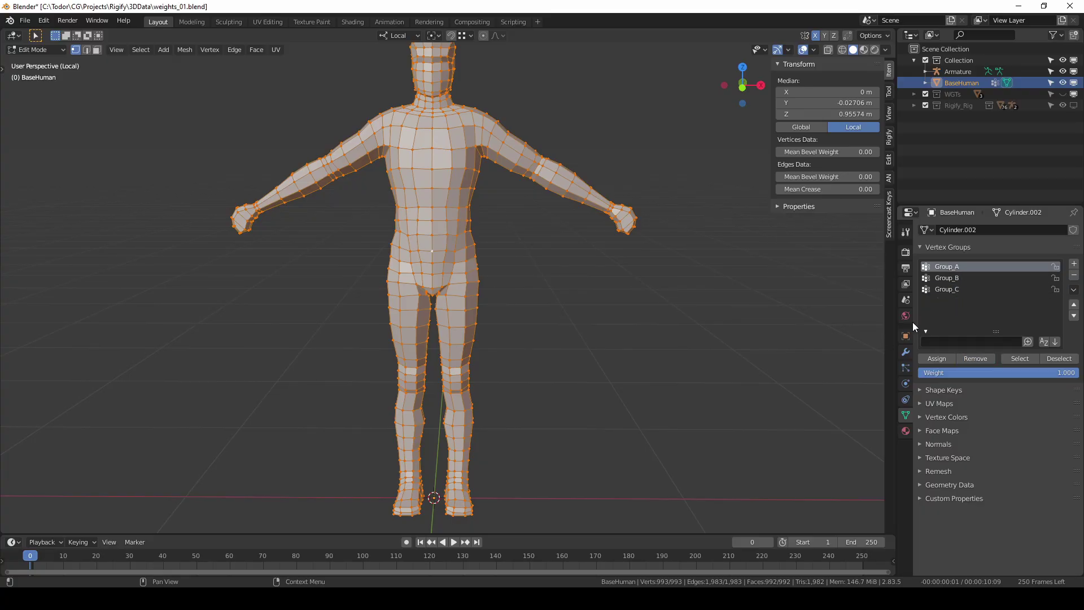
In front X-ray view, box-select one leg's vertices, excluding the stray crotch vertex.
key("KP_1")
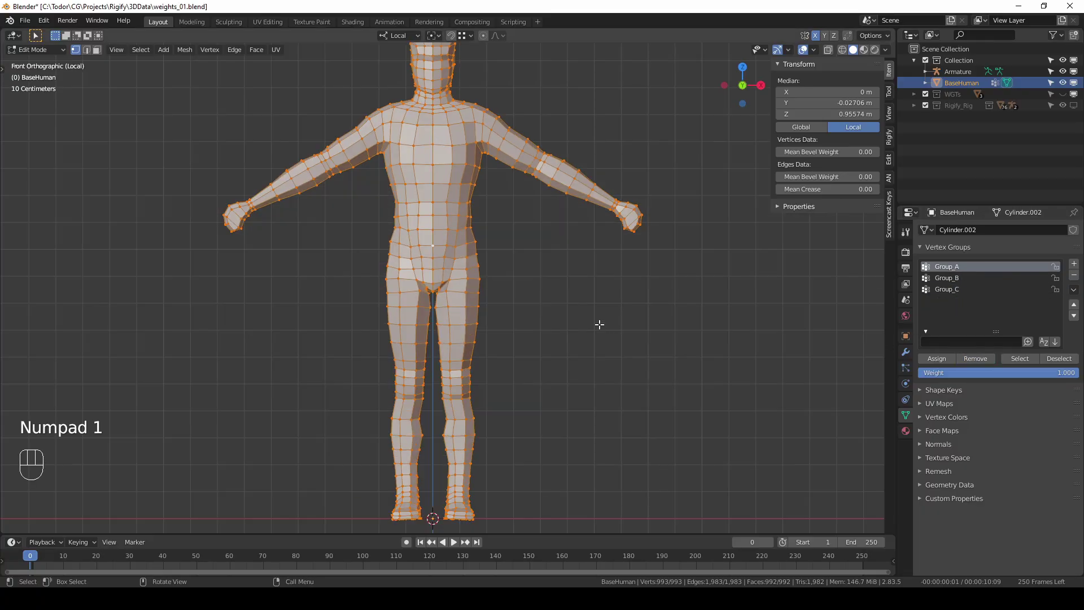
left_click(830, 49)
left_click(537, 369)
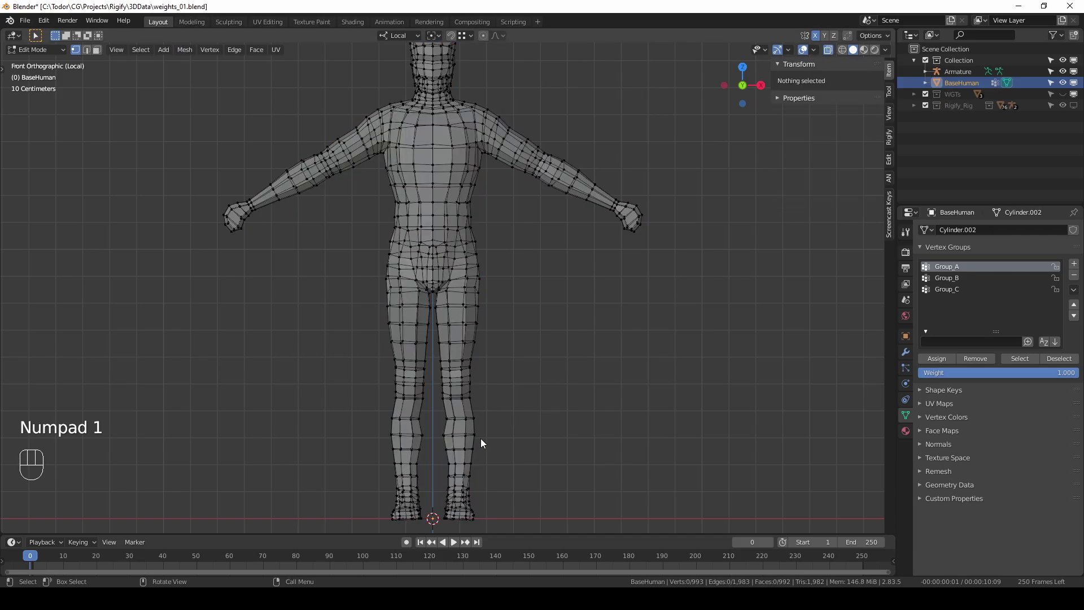
scroll(479, 438, "down", 5, "shift")
left_click_drag(429, 460, 500, 229)
scroll(445, 245, "up", 2)
left_click_drag(424, 208, 417, 274, "ctrl")
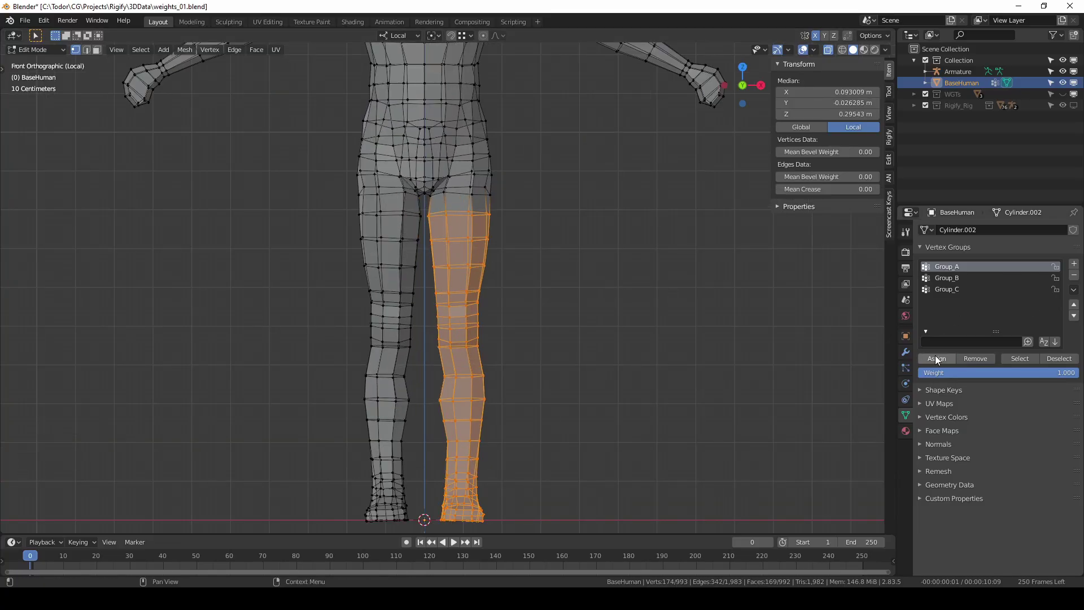
middle_click_drag(847, 357, 683, 368)
scroll(683, 369, "down", 3)
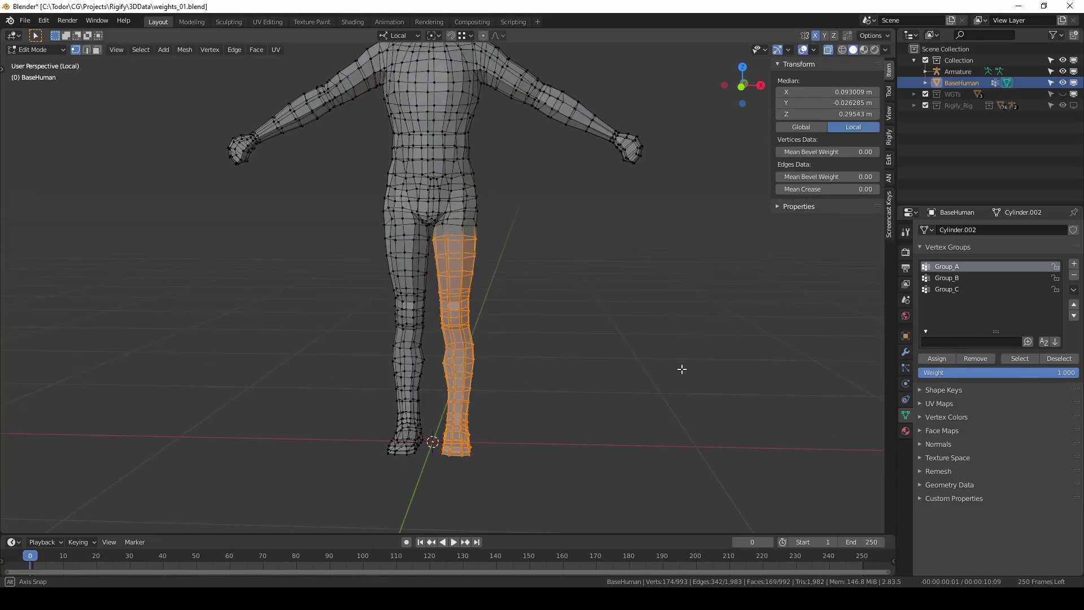
Box-select both hands' vertices and assign them to Group_B.
left_click(948, 277)
key("KP_1")
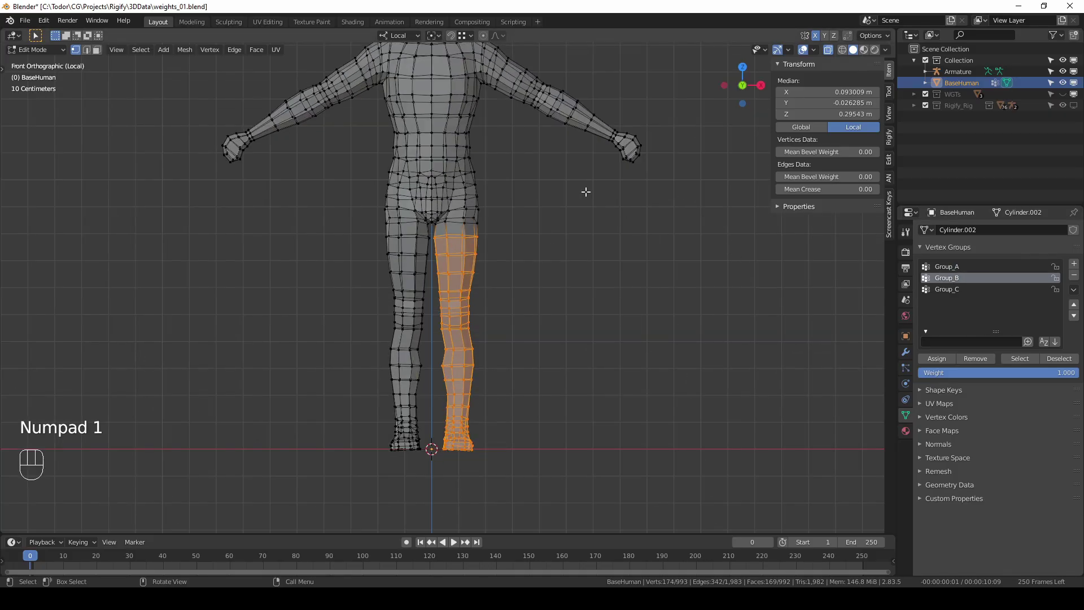
left_click_drag(585, 188, 649, 126)
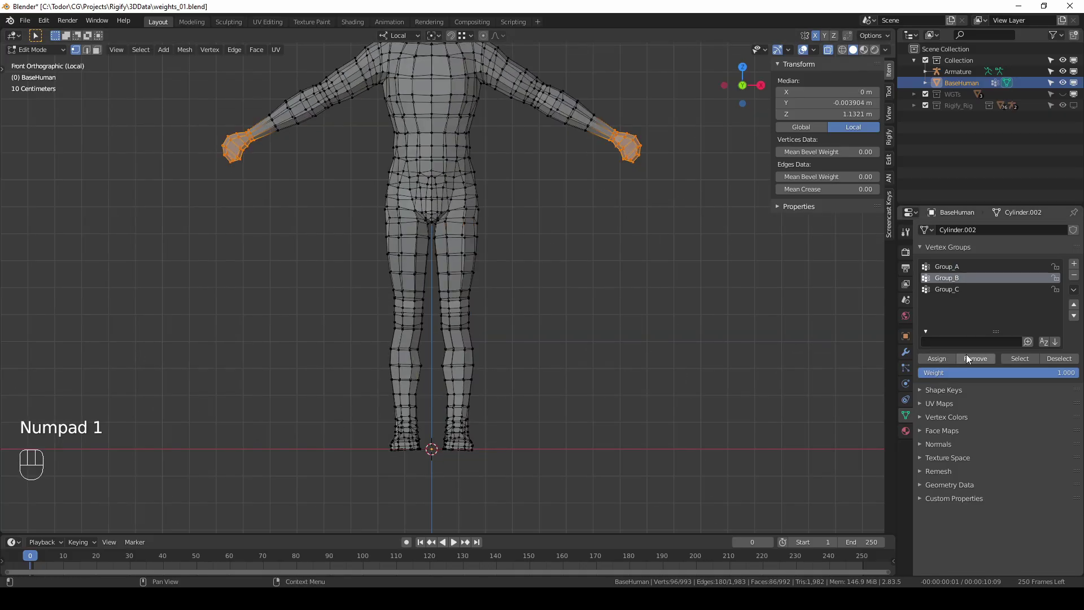
left_click(937, 359)
middle_click_drag(636, 319, 654, 324)
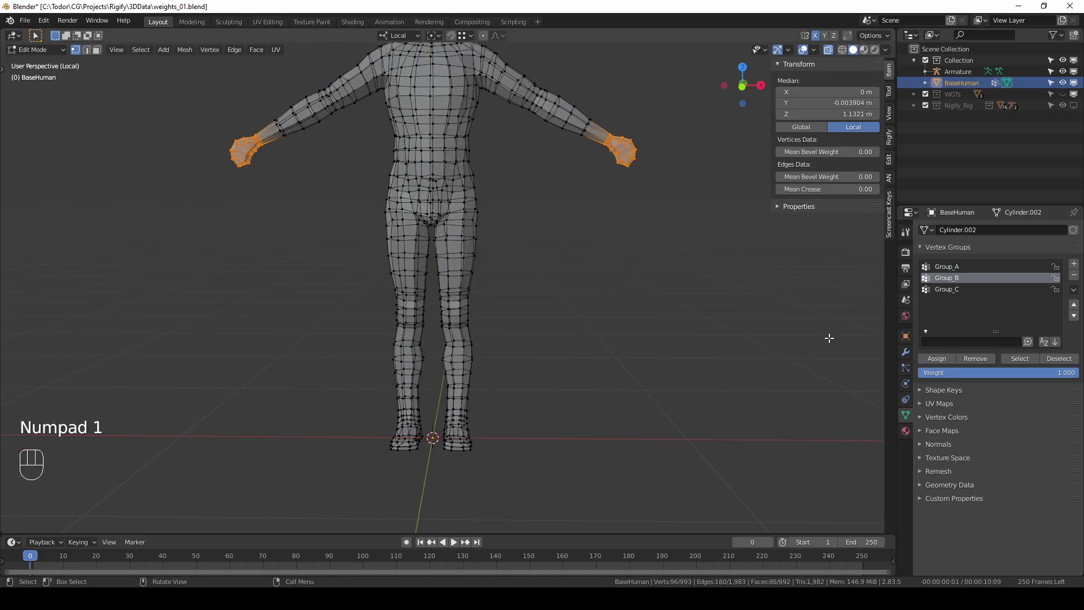
Return to Object Mode, turn X-ray off, and add a Subdivision Surface modifier.
key("Tab")
left_click(906, 352)
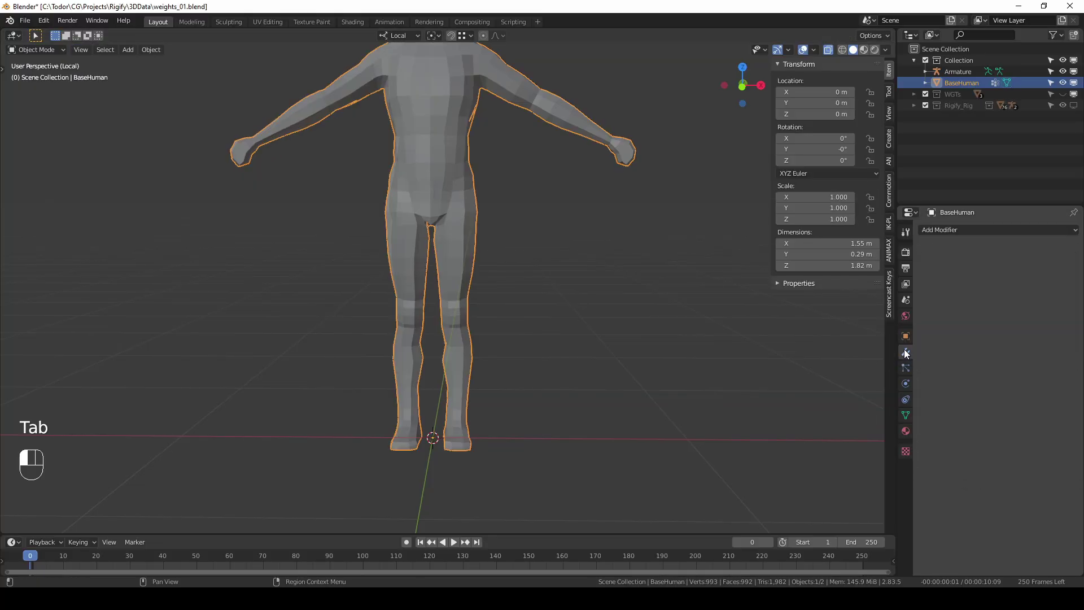
left_click(828, 49)
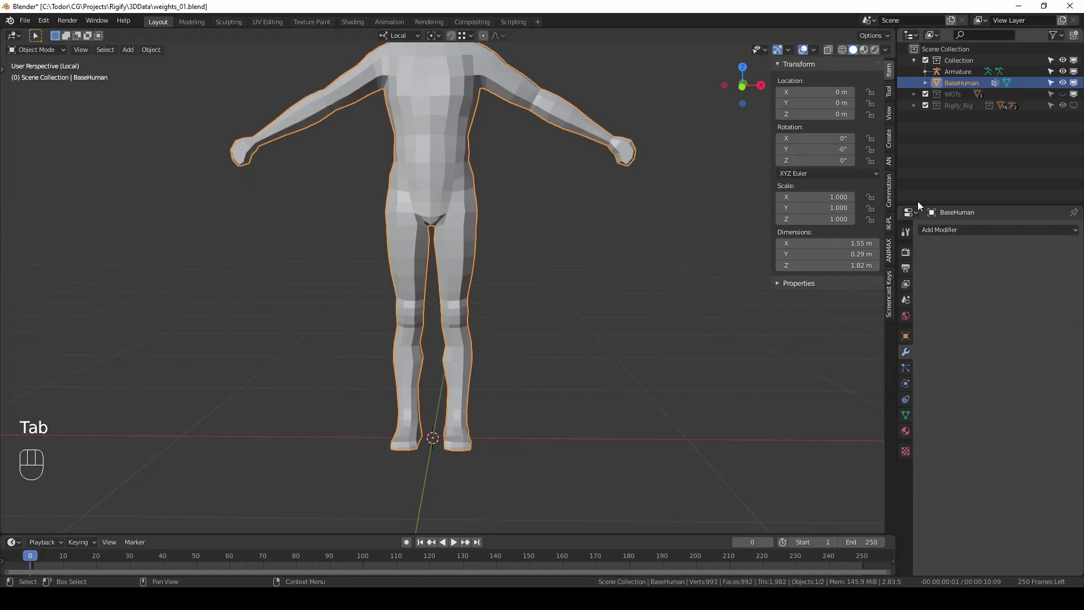
left_click(955, 231)
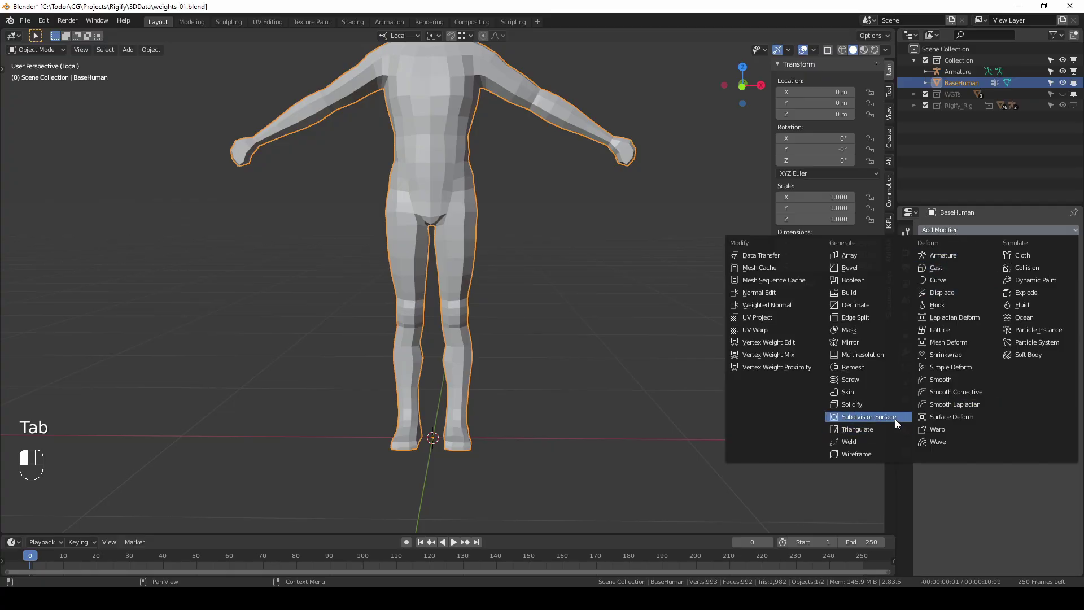
left_click(895, 419)
middle_click_drag(695, 293, 712, 349, "shift")
Add a Displace modifier limited to Group_A with strength 0.090.
left_click(954, 229)
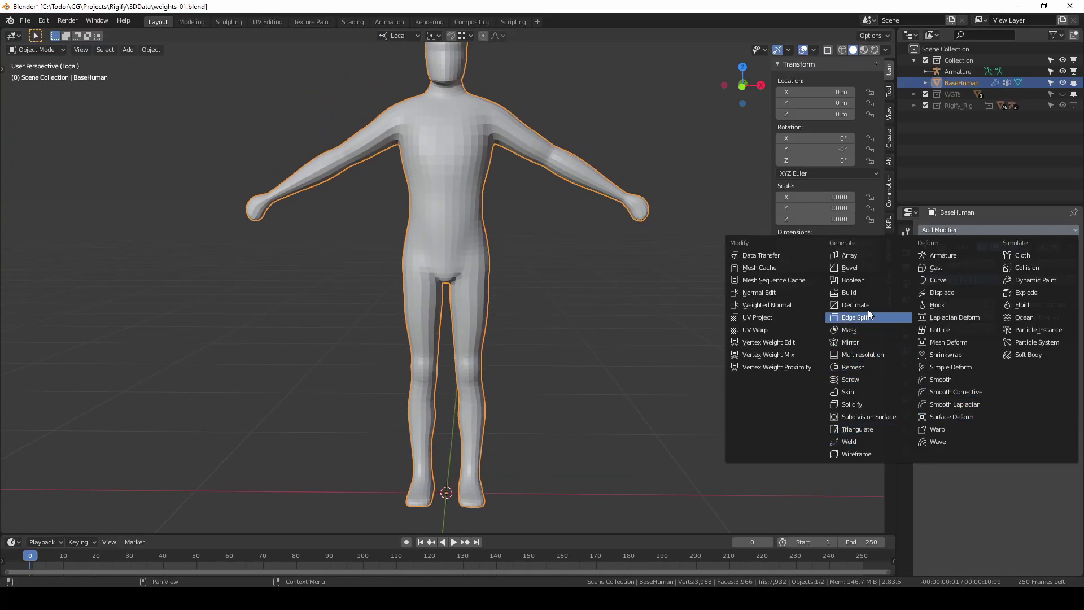
left_click(941, 293)
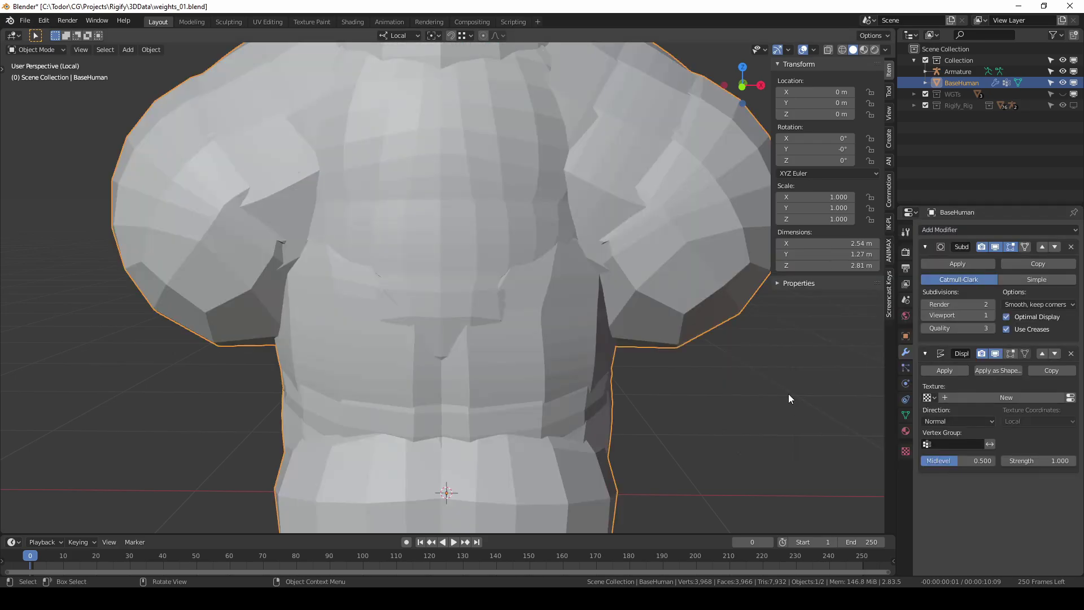
scroll(789, 394, "down", 4)
scroll(737, 386, "up", 1)
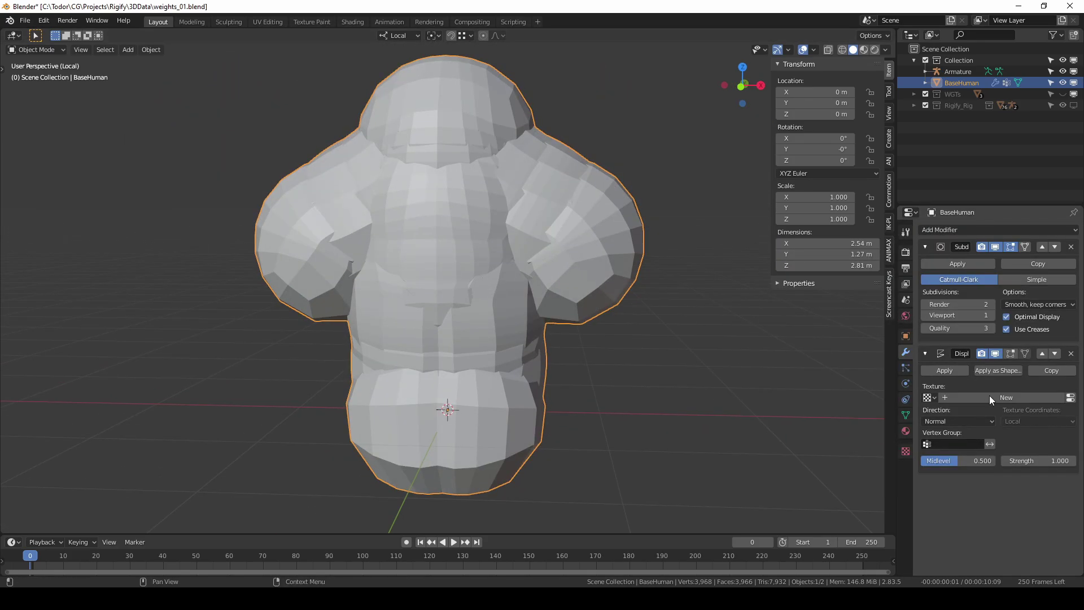
left_click_drag(1057, 460, 1054, 461, "shift")
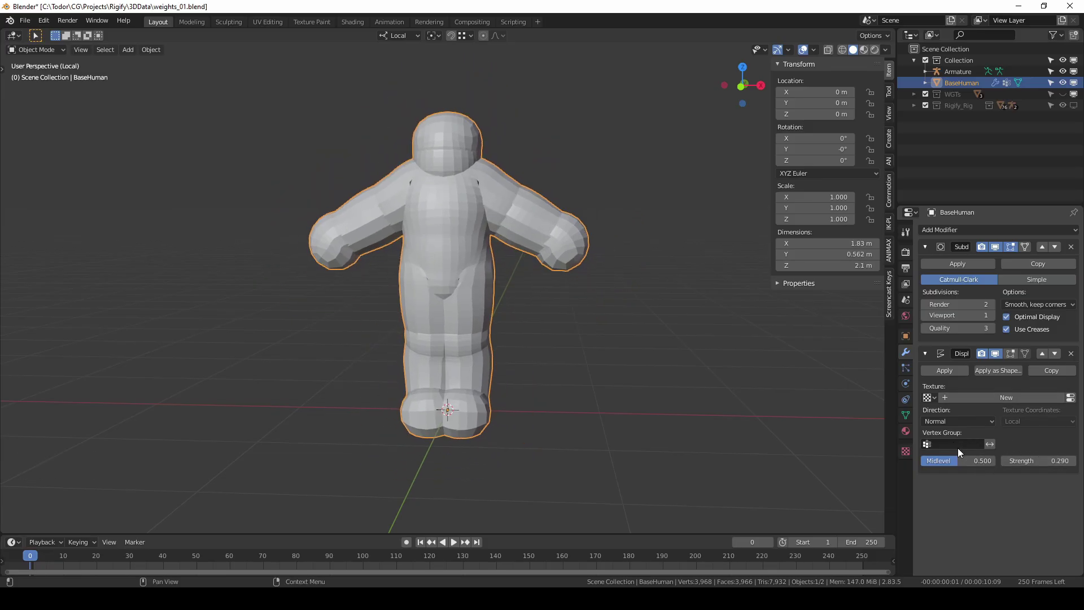
left_click(956, 446)
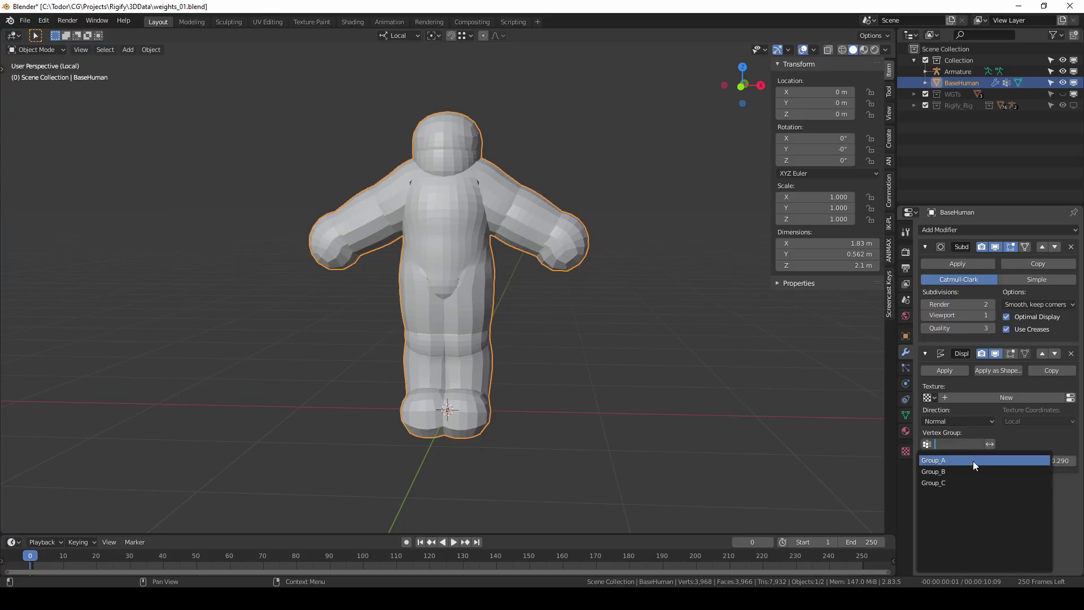
left_click(973, 461)
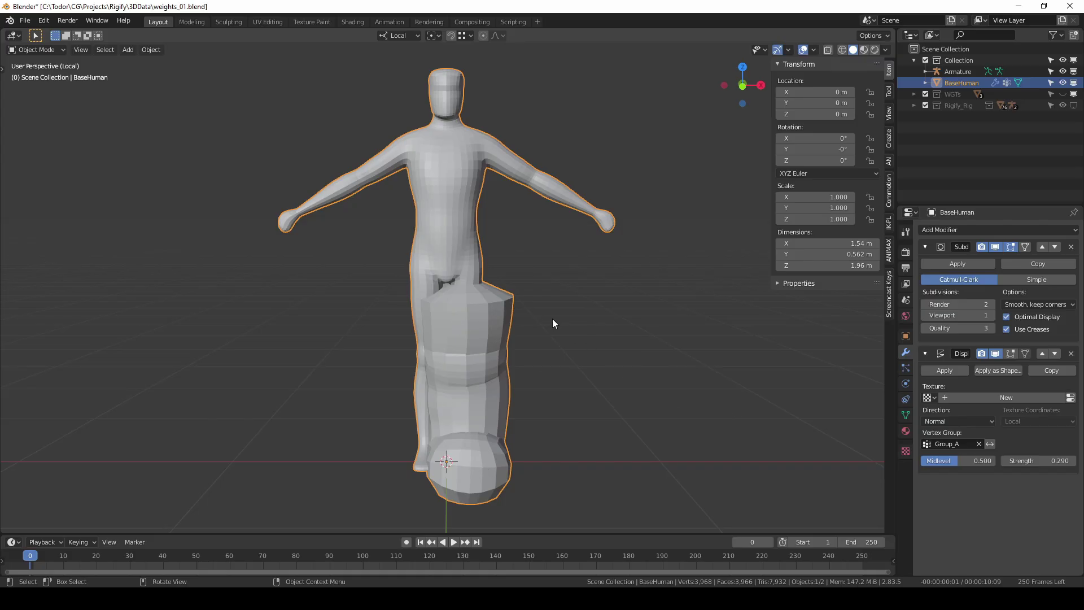
left_click_drag(1039, 461, 1010, 461, "shift")
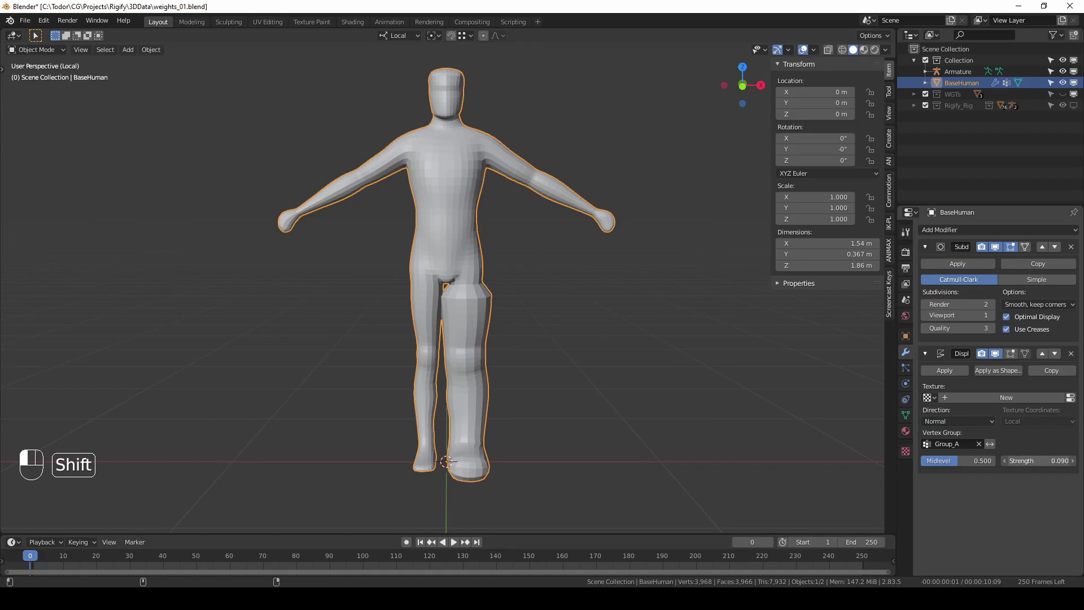
scroll(431, 284, "up", 4)
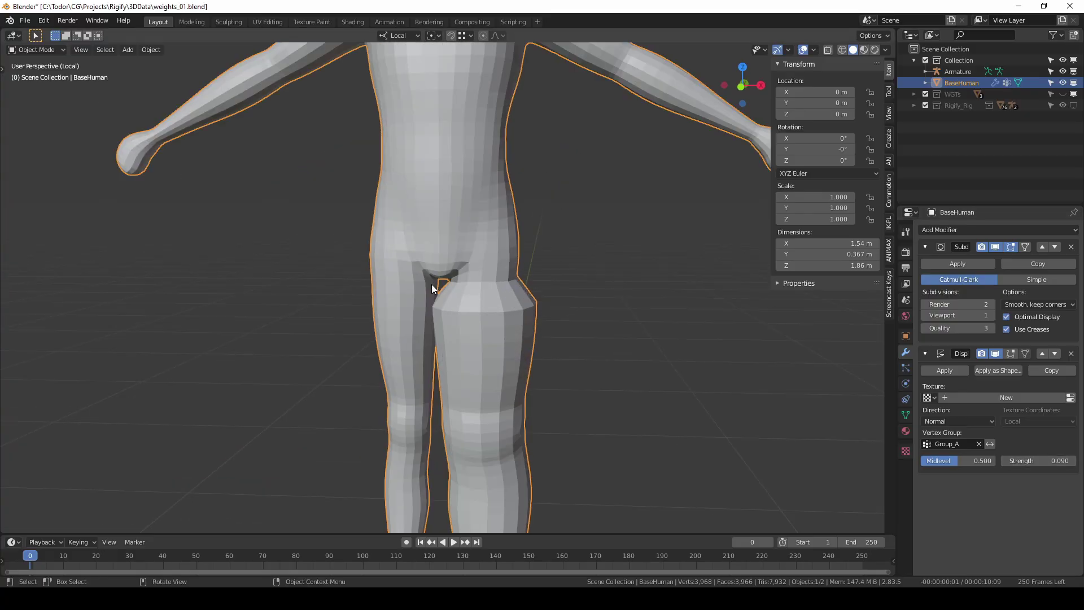
Back in Edit Mode, select the edge loop around the thigh.
left_click(61, 49)
left_click(56, 68)
scroll(505, 290, "up", 1)
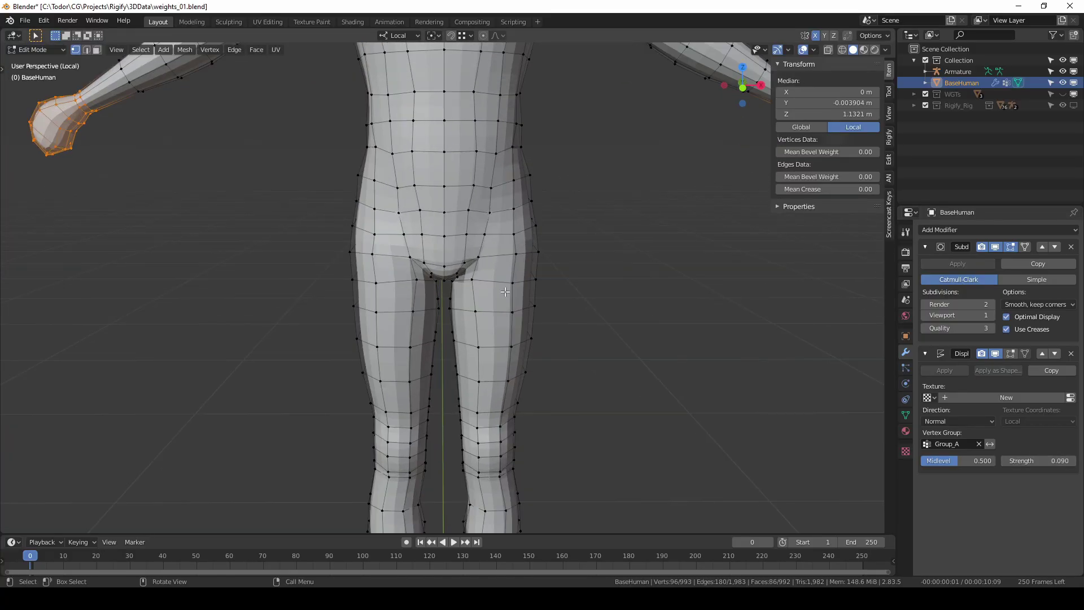
key("alt")
left_click(494, 283, "alt")
middle_click_drag(495, 284, 598, 296, "alt")
Add the thigh edge loop to Group_B at weight 0.5.
left_click(906, 415)
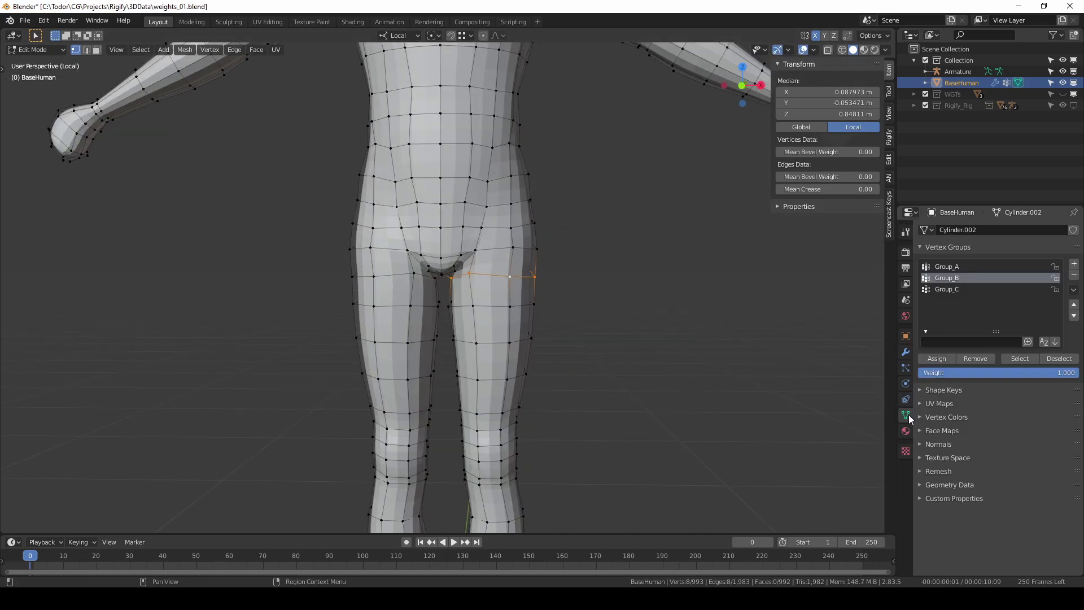
left_click(999, 370)
type("0.5")
key("Return")
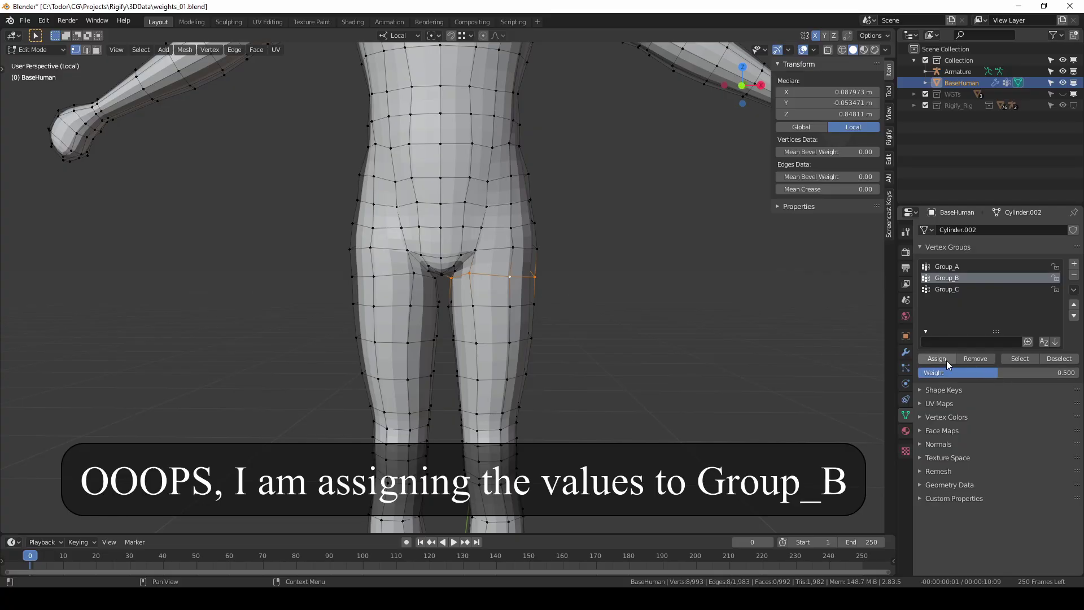
left_click(941, 359)
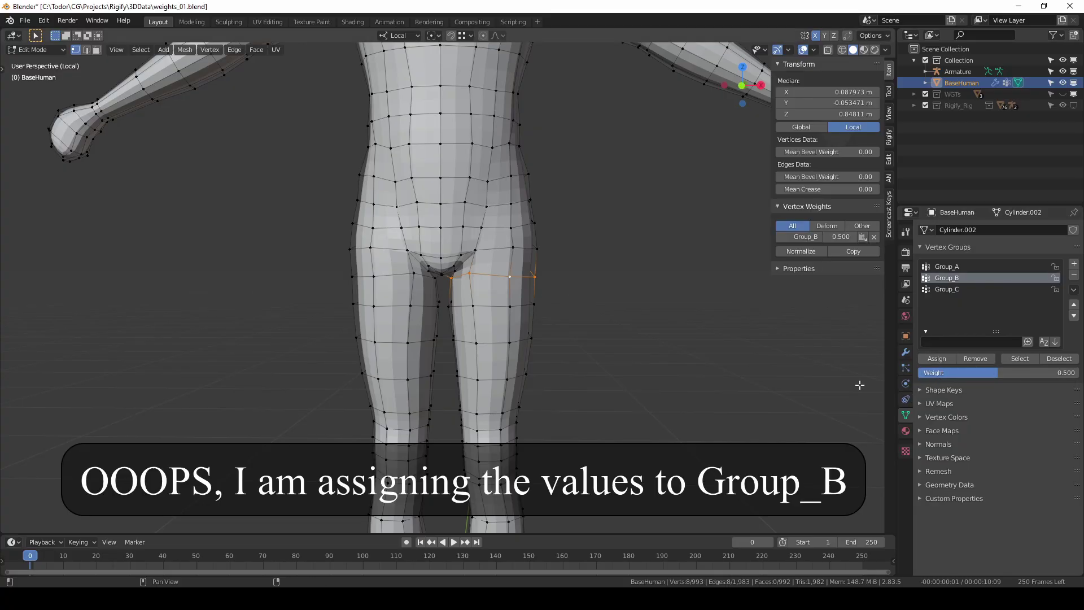
Return to Object Mode and show BaseHuman's modifier stack.
left_click(59, 51)
left_click(57, 56)
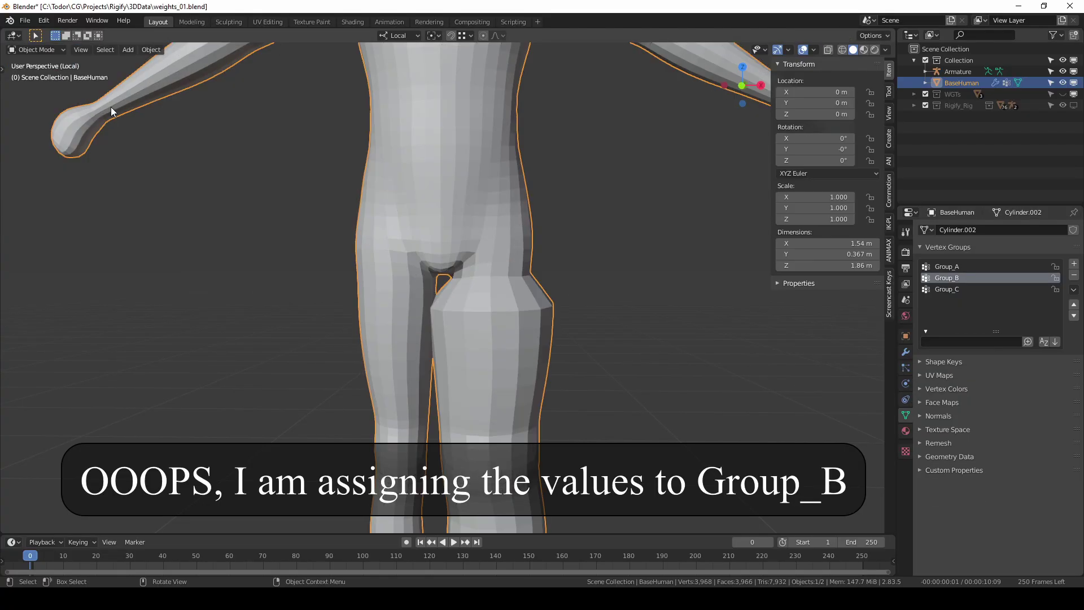
middle_click_drag(573, 299, 472, 275)
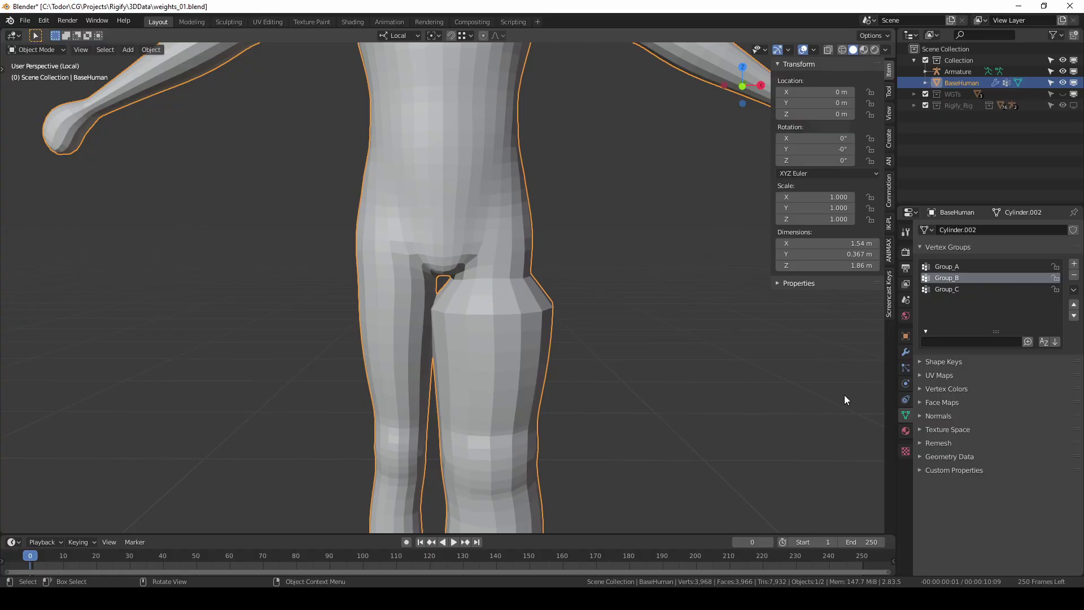
left_click(906, 352)
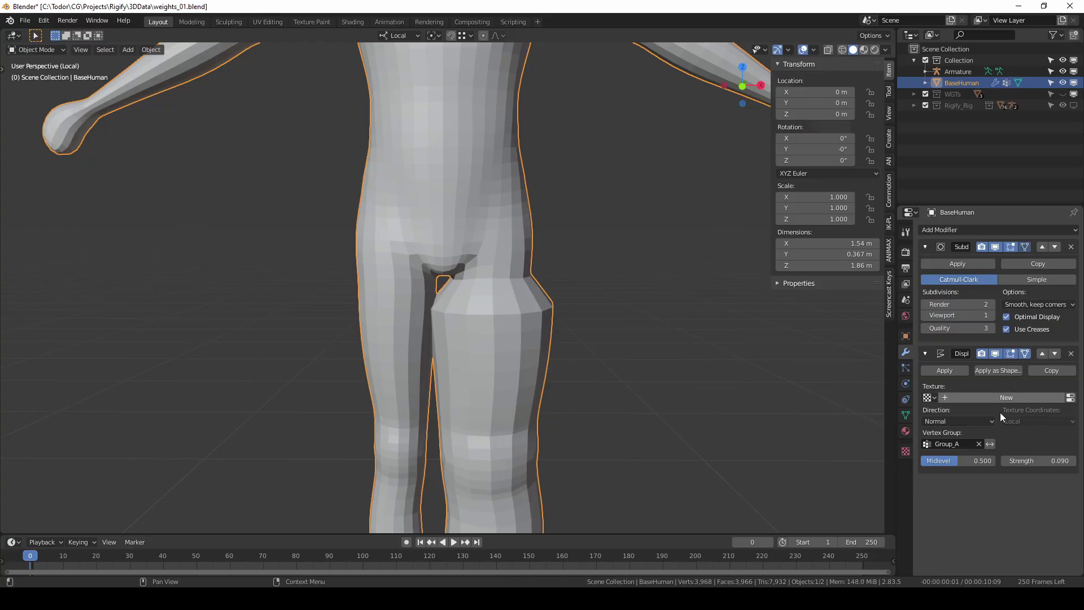
In Edit Mode, select the shortest edge path from the crotch around the hip.
left_click(38, 50)
left_click(35, 75)
middle_click_drag(530, 243, 705, 282)
left_click(490, 252)
left_click(583, 251, "ctrl")
Assign the hip edge path to Group_B at weight 0.25.
left_click(906, 415)
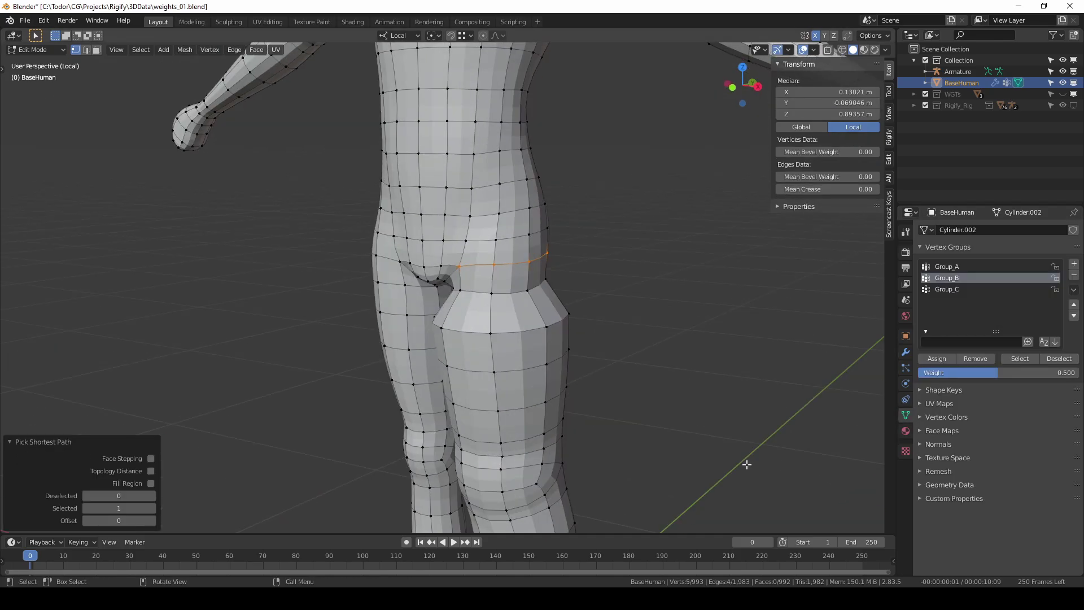
middle_click_drag(746, 459, 790, 463)
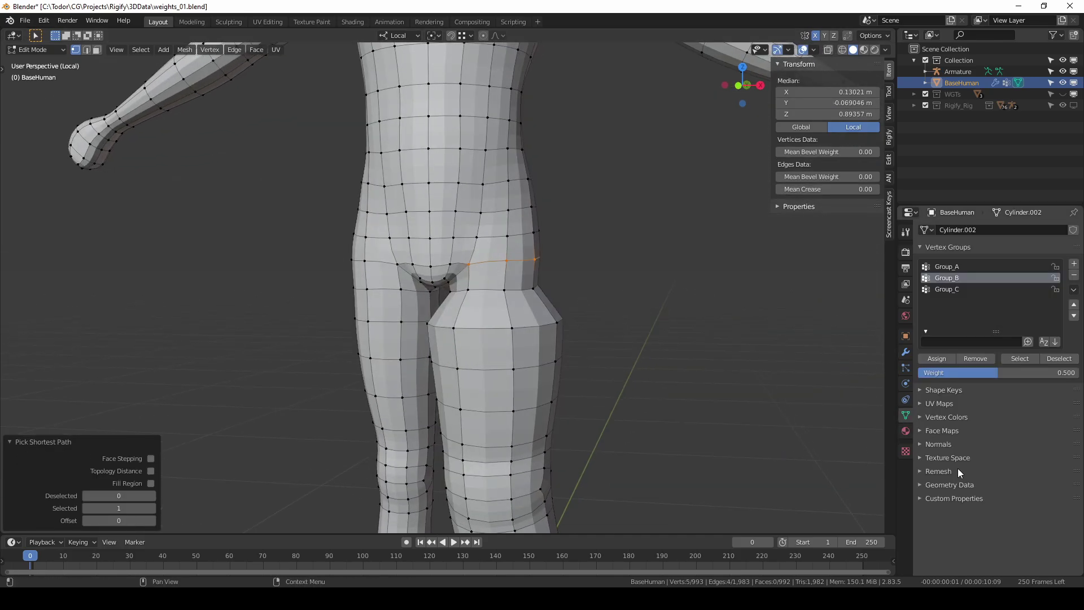
left_click(999, 372)
type(".2")
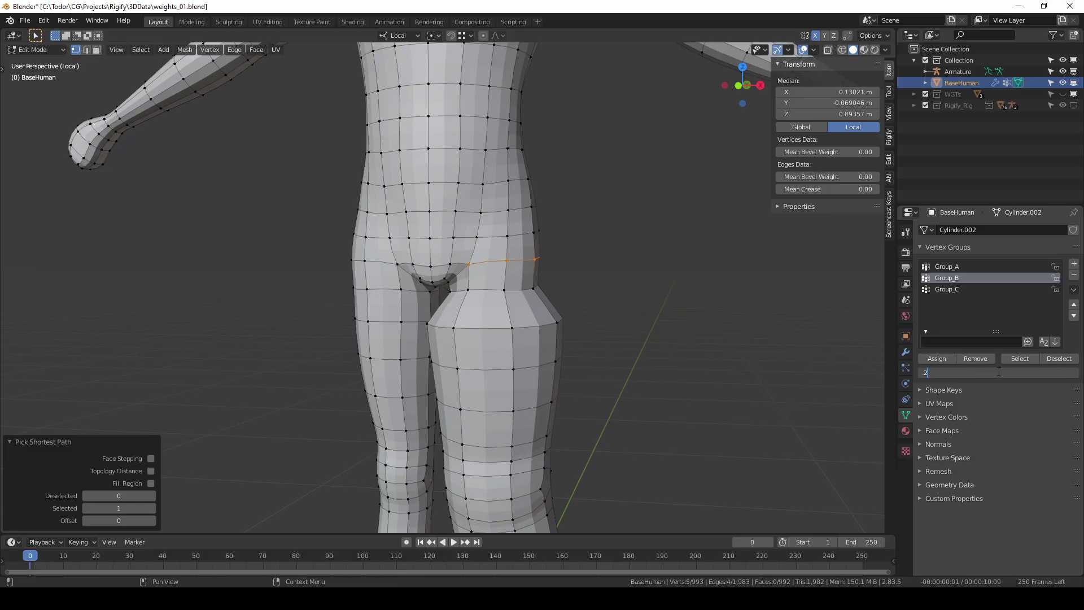
type("5")
key("Return")
left_click(938, 358)
Undo a premature Group_A assignment and add the missing hip vertex to the selection.
left_click(954, 266)
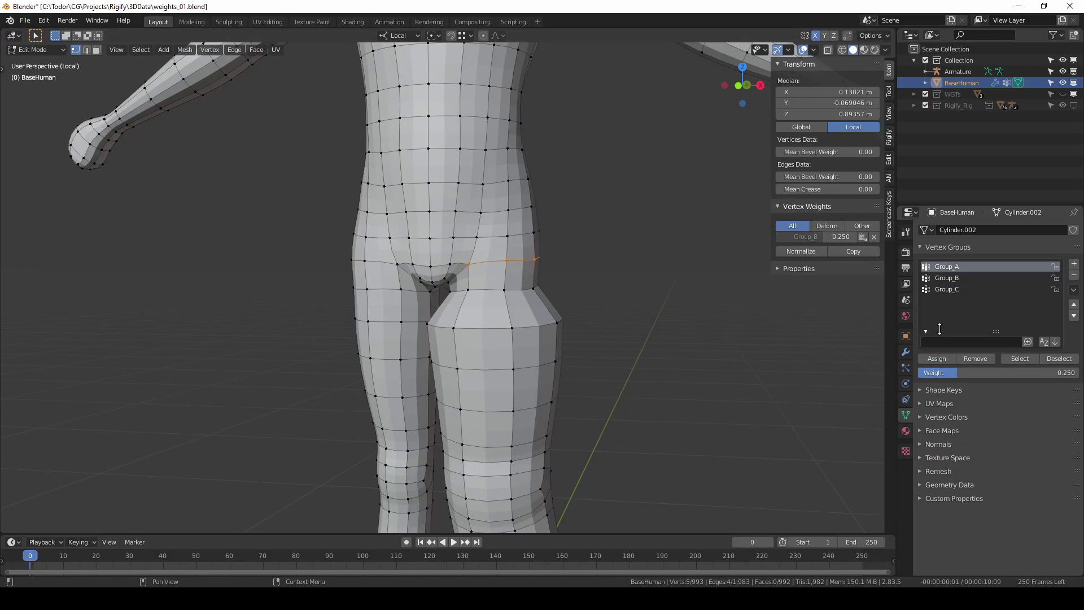
left_click(941, 360)
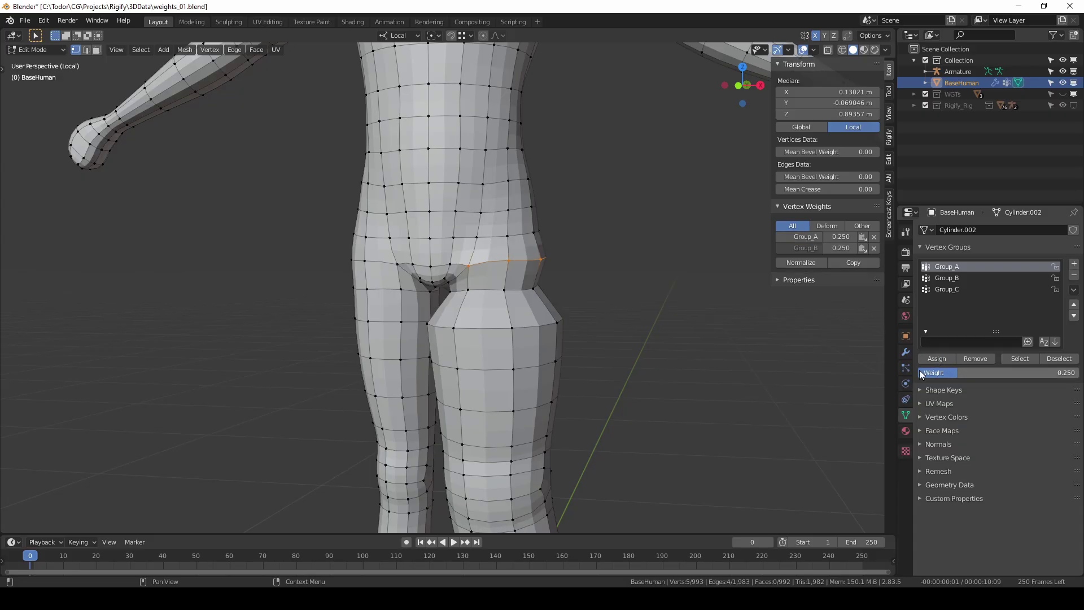
middle_click_drag(734, 356, 462, 286)
key("ctrl+z")
key("ctrl+z")
key("ctrl+z")
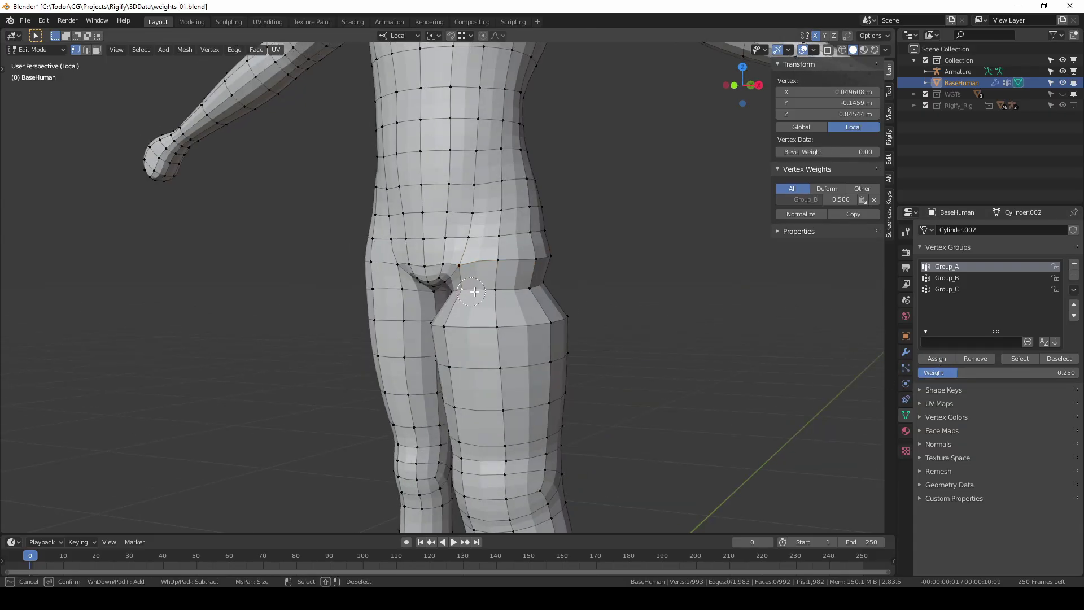
middle_click_drag(554, 281, 535, 311)
key("c")
key("c")
left_click(587, 279)
middle_click_drag(593, 278, 757, 333)
Assign the hip vertices to Group_A at weight 0.5.
left_click_drag(977, 370, 1017, 371)
left_click(937, 359)
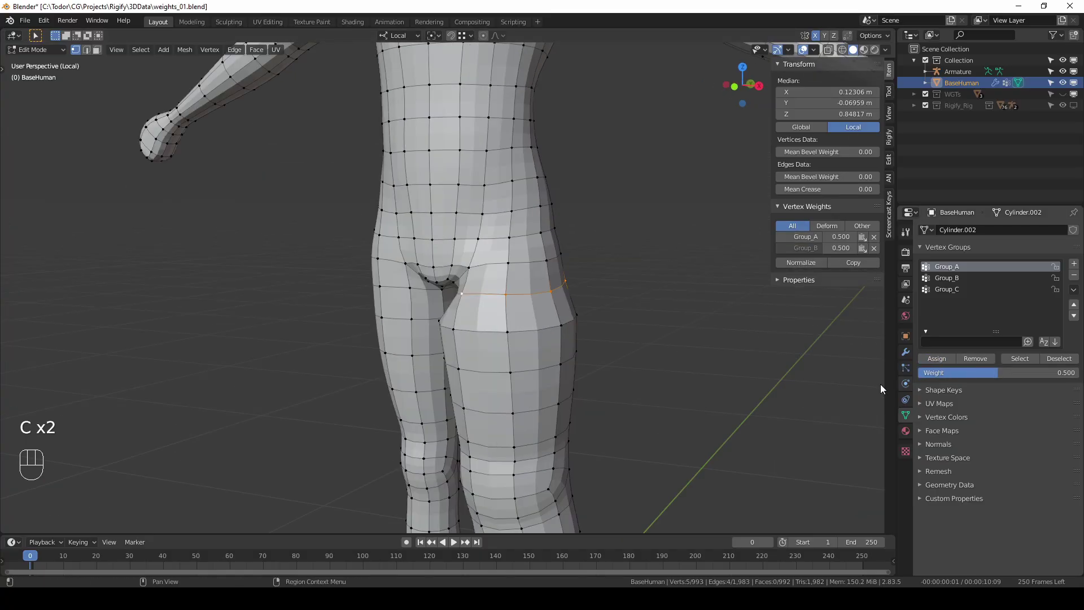
scroll(663, 384, "down", 4)
middle_click_drag(664, 388, 595, 394)
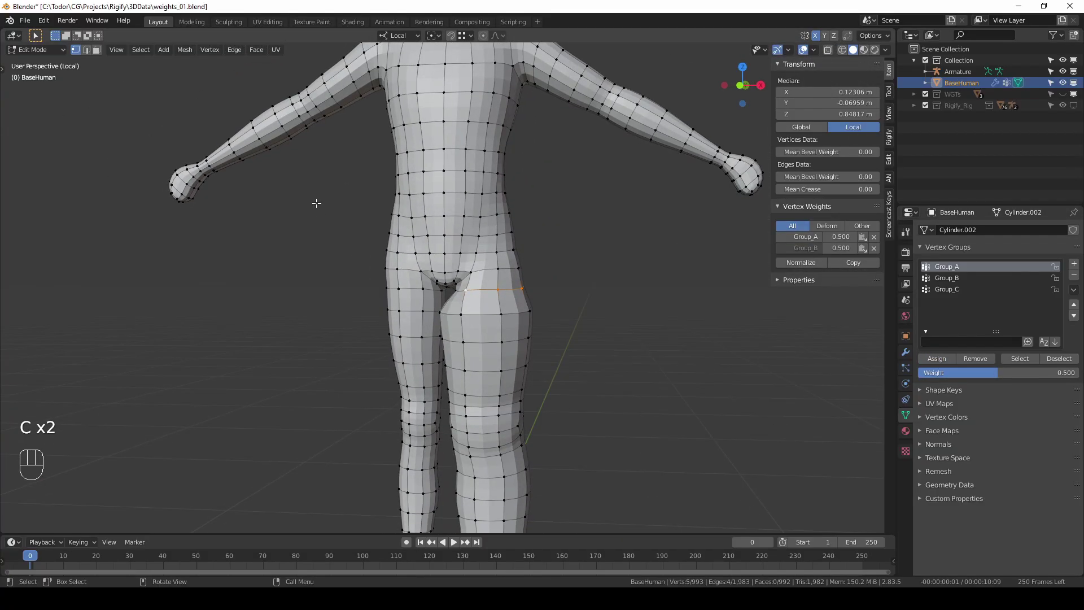
middle_click_drag(318, 204, 266, 192)
In Weight Paint mode, paint Group_A weight across the hips and crotch.
left_click(50, 52)
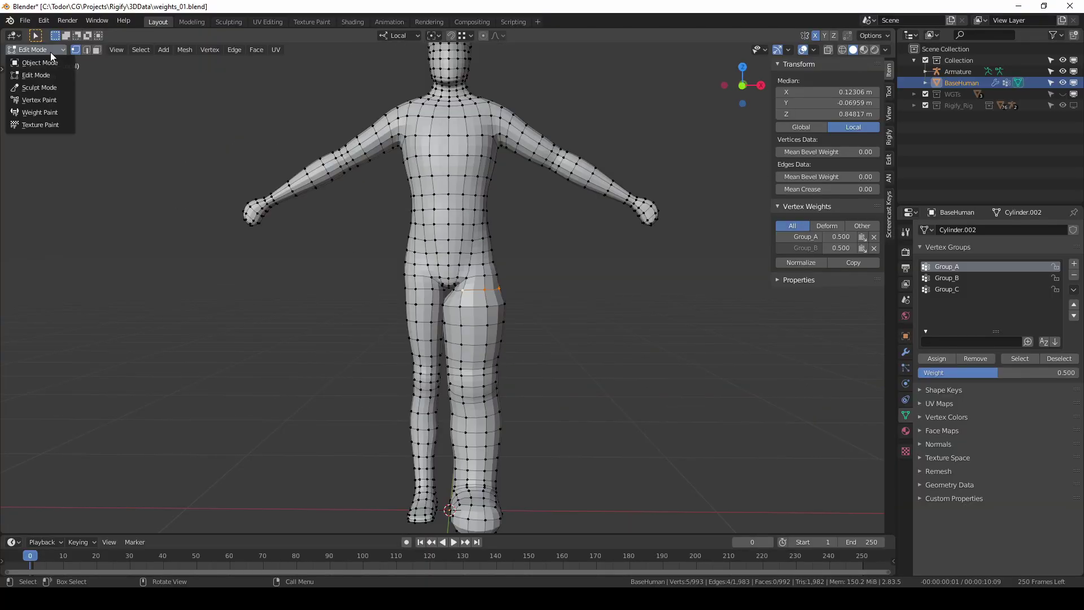
left_click(60, 113)
mouse_move(564, 278)
middle_mouse_down()
mouse_move(543, 294)
mouse_move(497, 288)
middle_mouse_up()
mouse_move(474, 285)
left_mouse_down()
mouse_move(472, 242)
mouse_move(479, 286)
mouse_move(472, 251)
mouse_move(486, 254)
left_mouse_up()
middle_click_drag(485, 255, 502, 251)
scroll(509, 250, "up", 2)
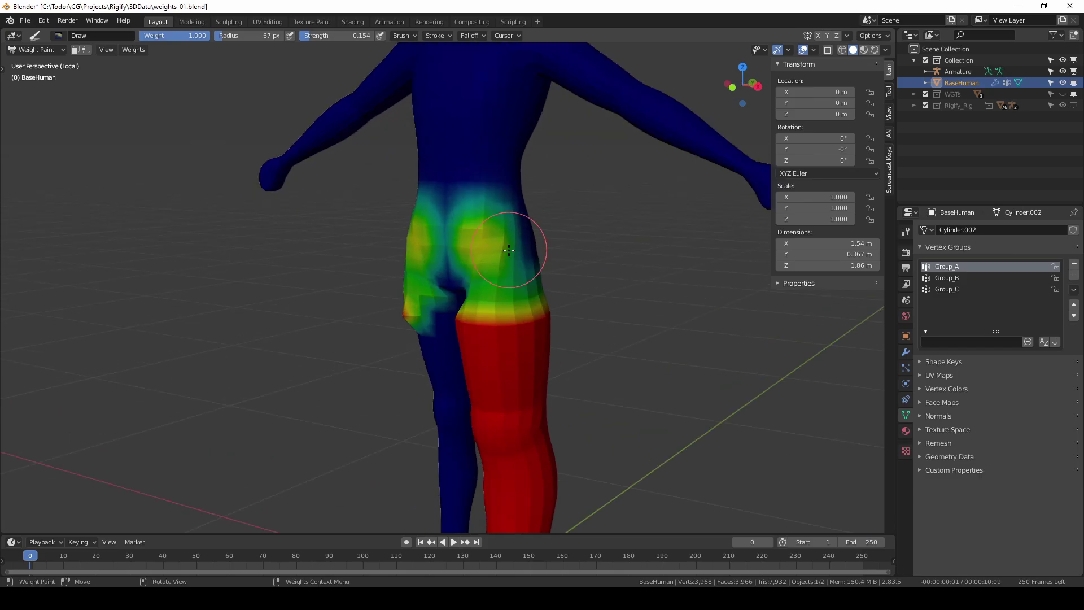
Hide overlays to inspect the displaced mesh, paint the thighs, and show the modifiers.
left_click(802, 49)
middle_click_drag(480, 316, 508, 314)
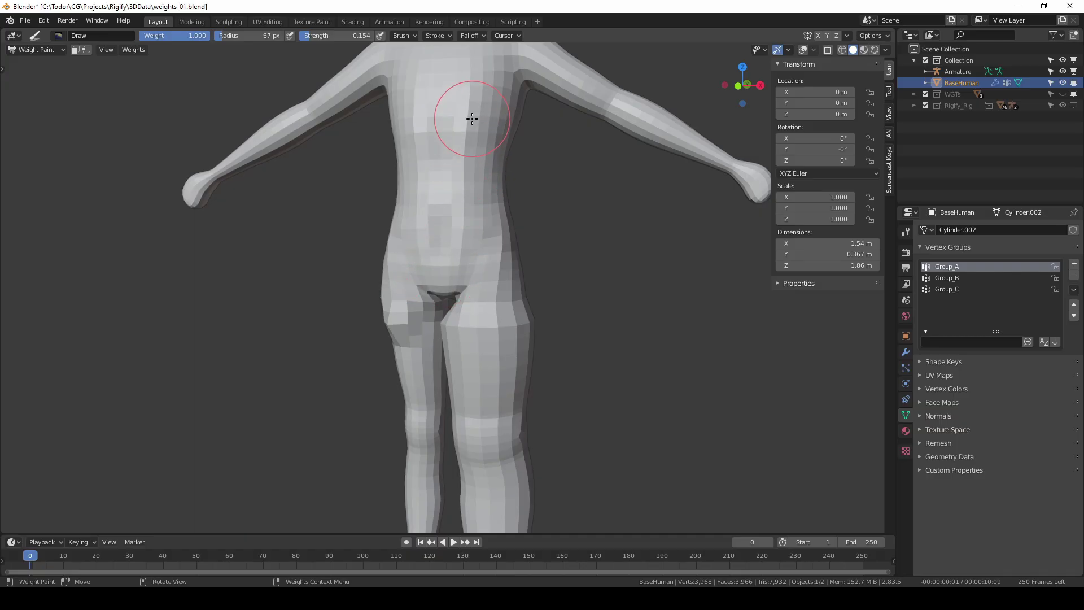
scroll(470, 159, "up", 1)
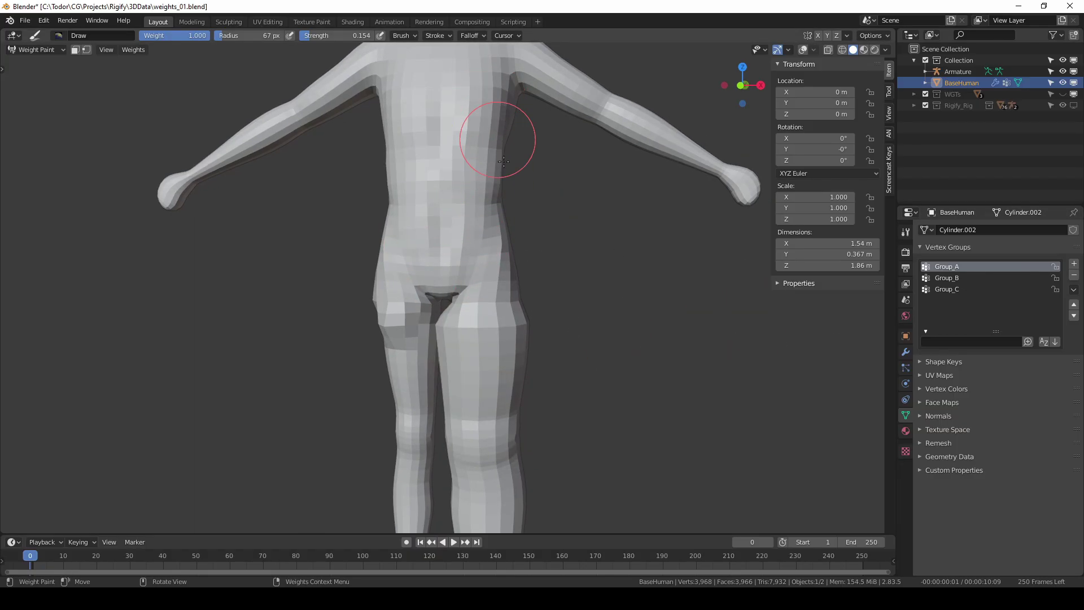
middle_click_drag(505, 181, 483, 242)
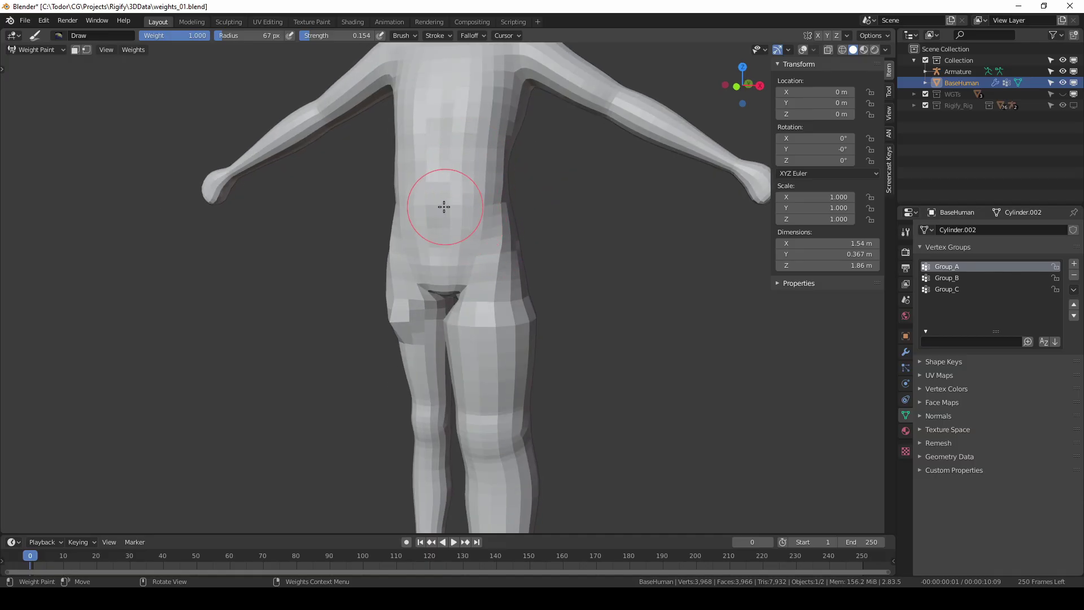
scroll(479, 256, "down", 4)
middle_click_drag(484, 285, 421, 313)
left_click_drag(420, 313, 416, 315)
left_click(906, 351)
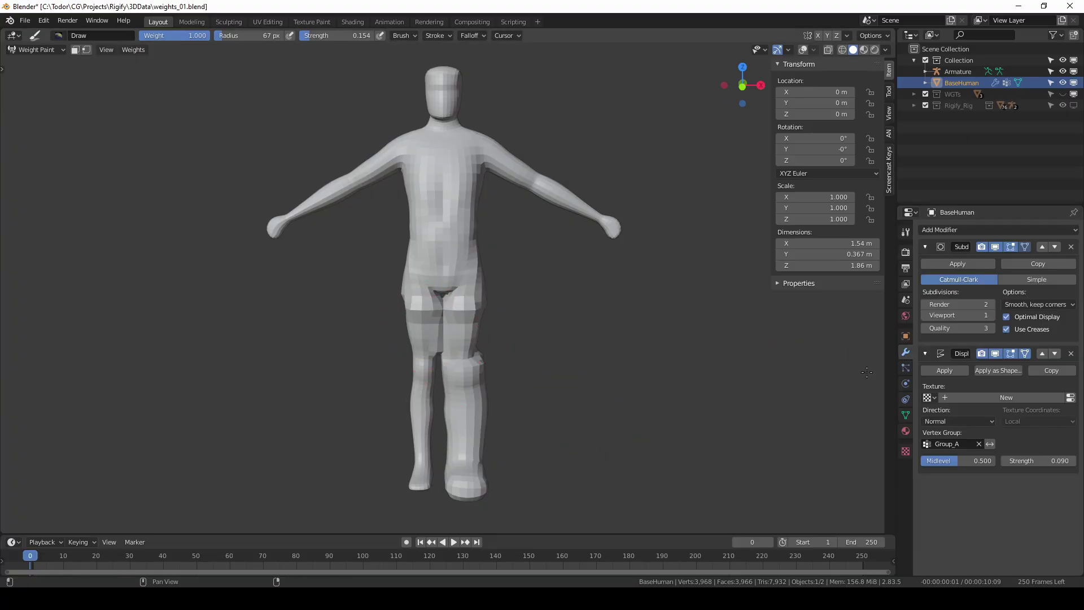
Delete the Subdivision and Displace modifiers, add a particle system, and play the animation.
key("Tab")
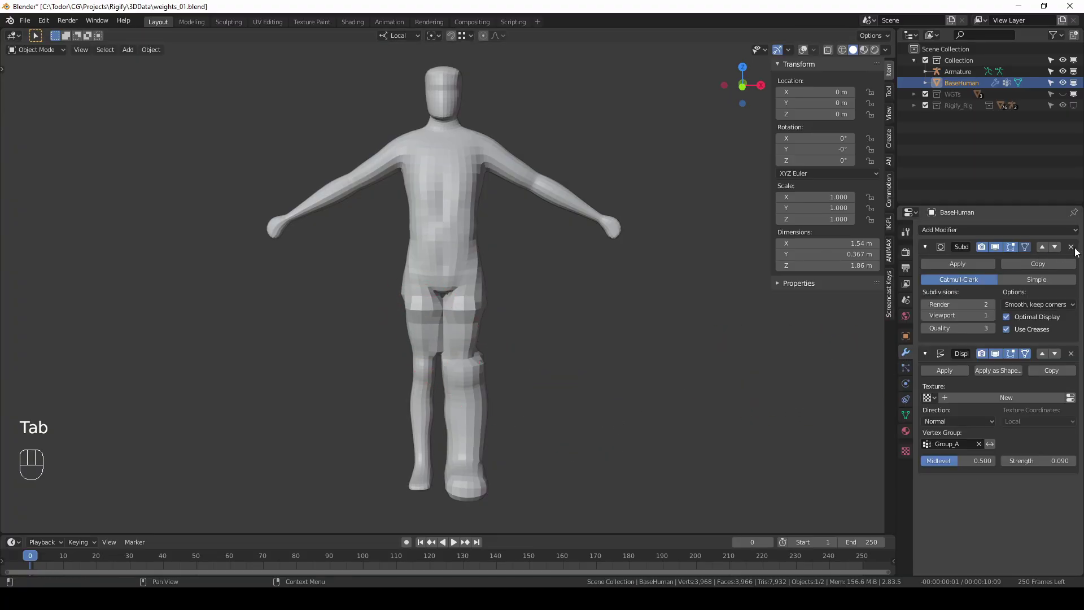
left_click(1071, 247)
left_click(1071, 246)
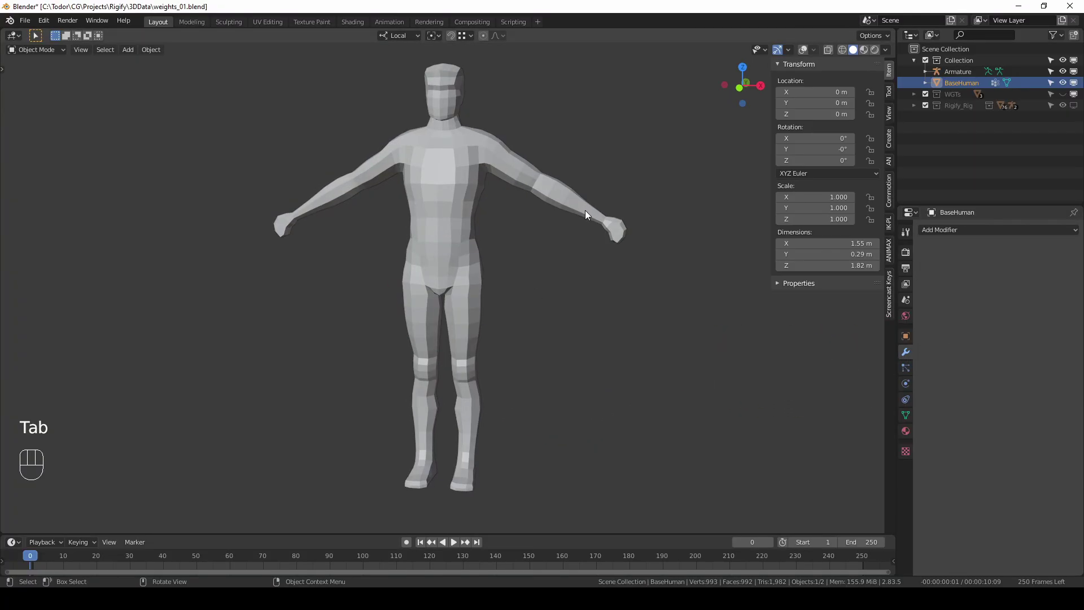
left_click(904, 369)
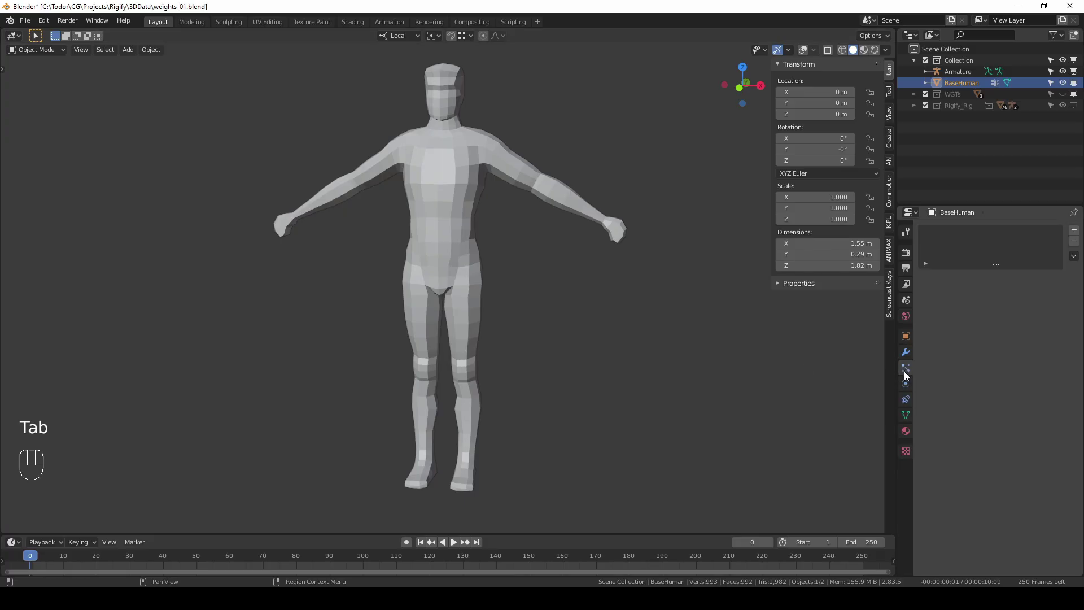
left_click(1074, 230)
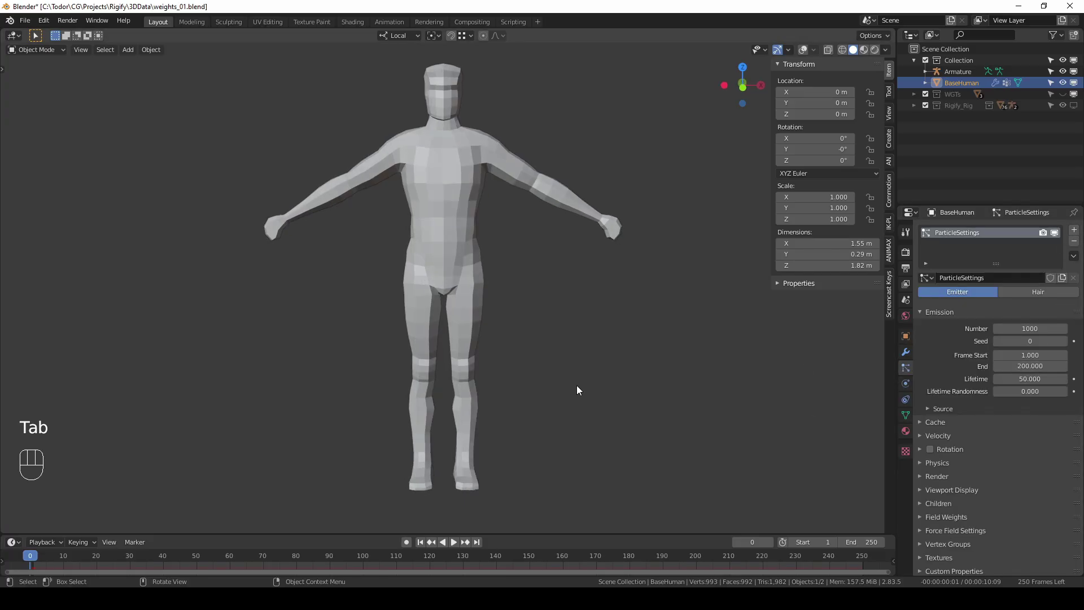
left_click(458, 542)
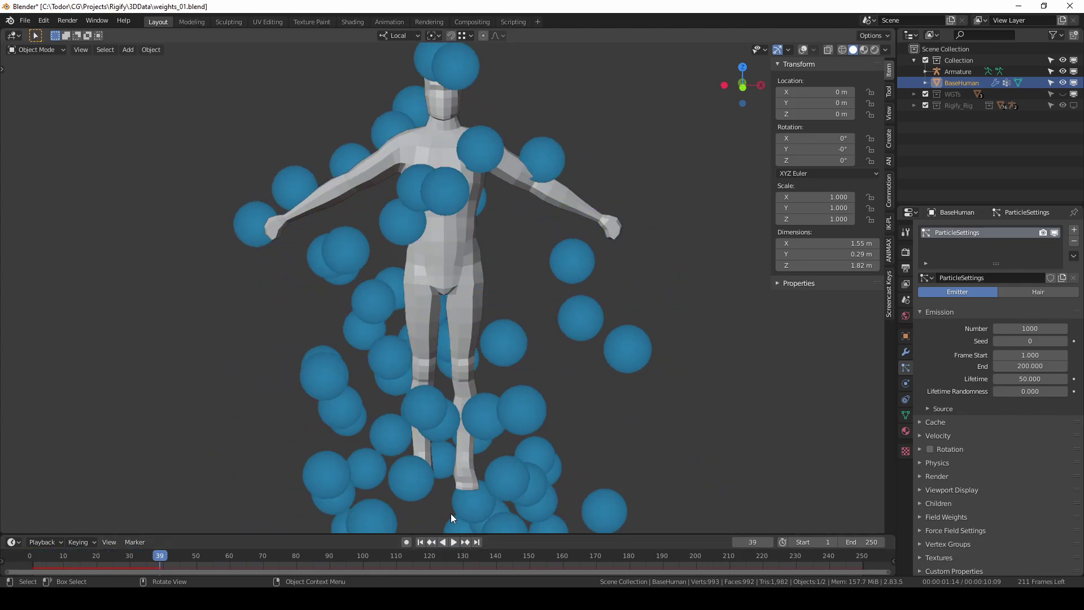
left_click(951, 490)
Lower the particles' viewport display size to 0.018 m.
scroll(948, 491, "down", 4)
left_click_drag(1030, 463, 1000, 464, "shift")
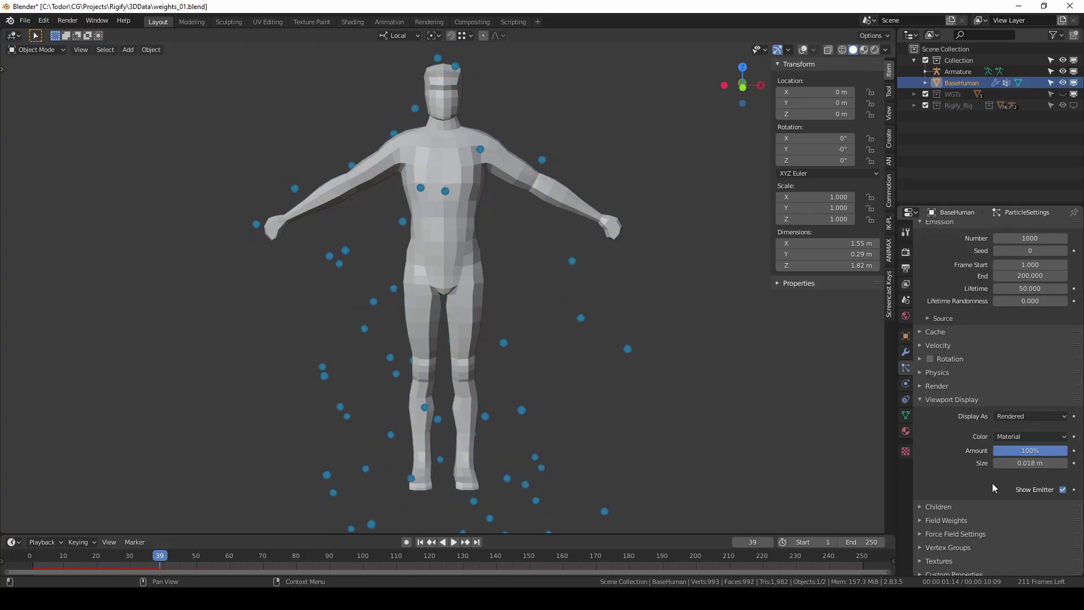
scroll(995, 489, "down", 1)
Set the particle density vertex group to Group_B.
left_click(960, 543)
scroll(984, 561, "down", 1)
left_click(1021, 452)
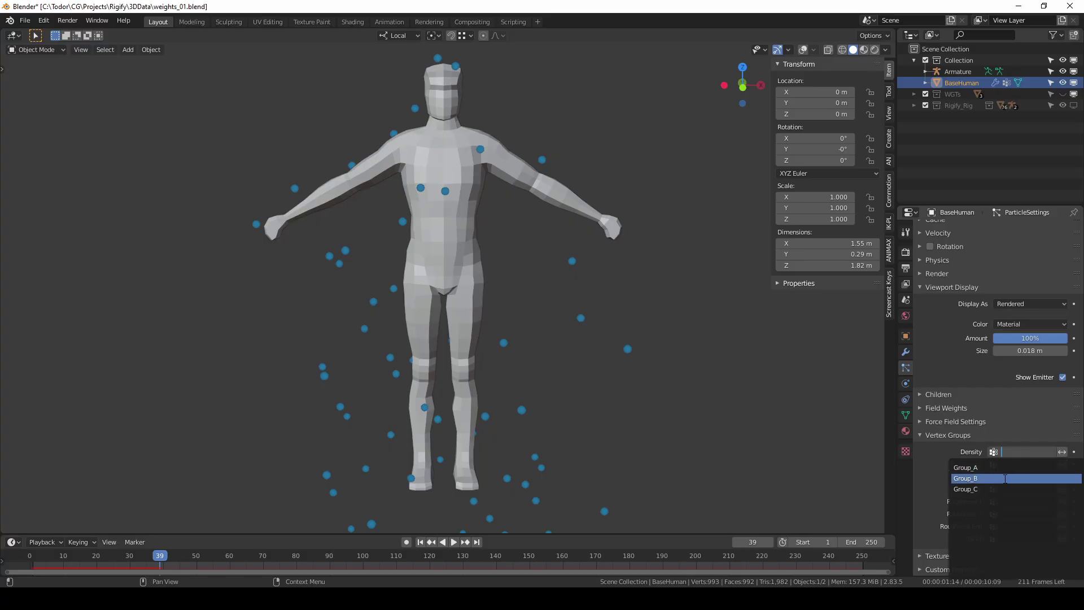
left_click(1006, 478)
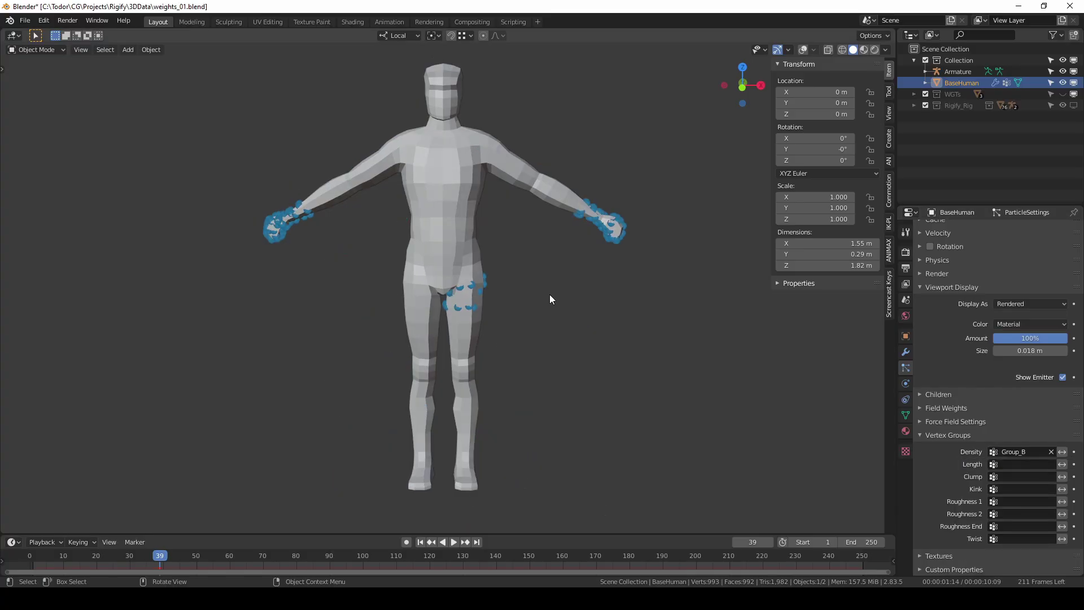
Zoom the view and replay the particle animation from the first frame.
scroll(481, 319, "up", 1)
scroll(465, 261, "up", 1)
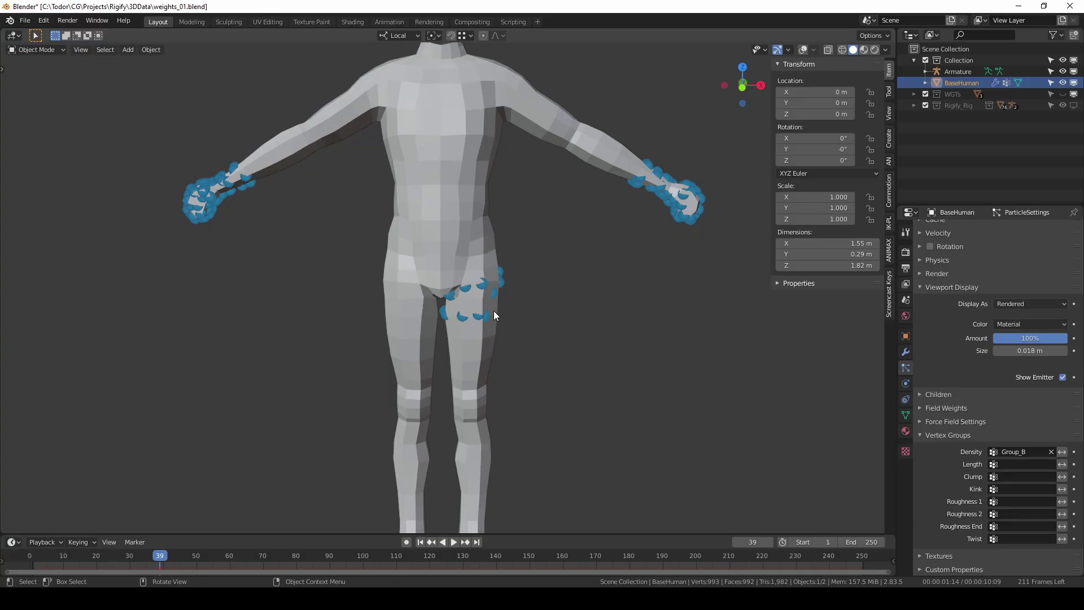
scroll(486, 310, "down", 4)
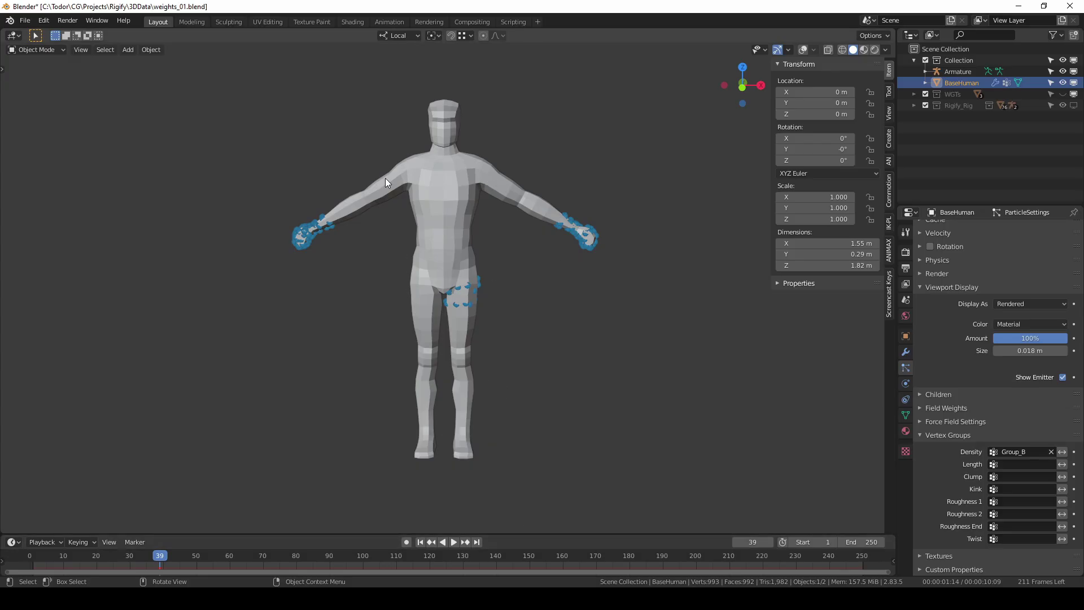
key("shift+space")
key("shift+space")
left_click(420, 542)
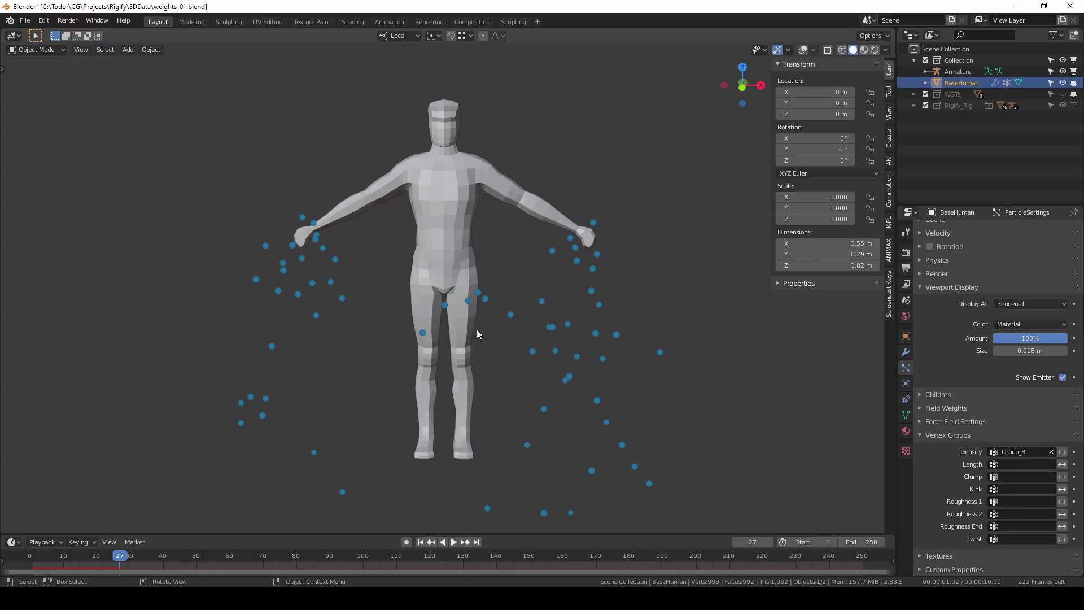
Enter Weight Paint mode to view the brush's Tool settings, then return to Object Mode.
left_click(25, 50)
left_click(34, 108)
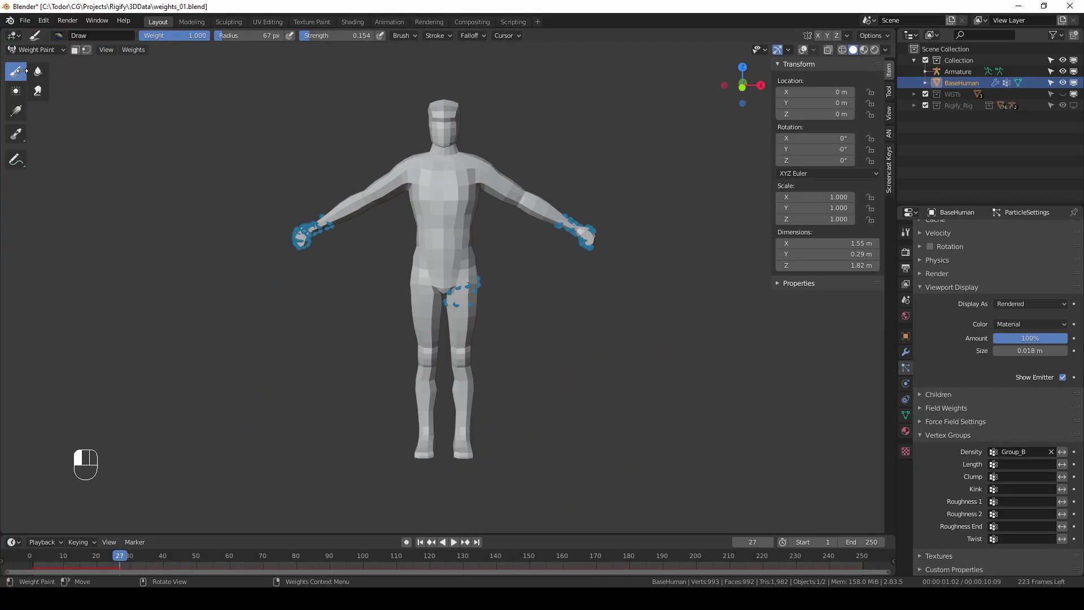
left_click(888, 91)
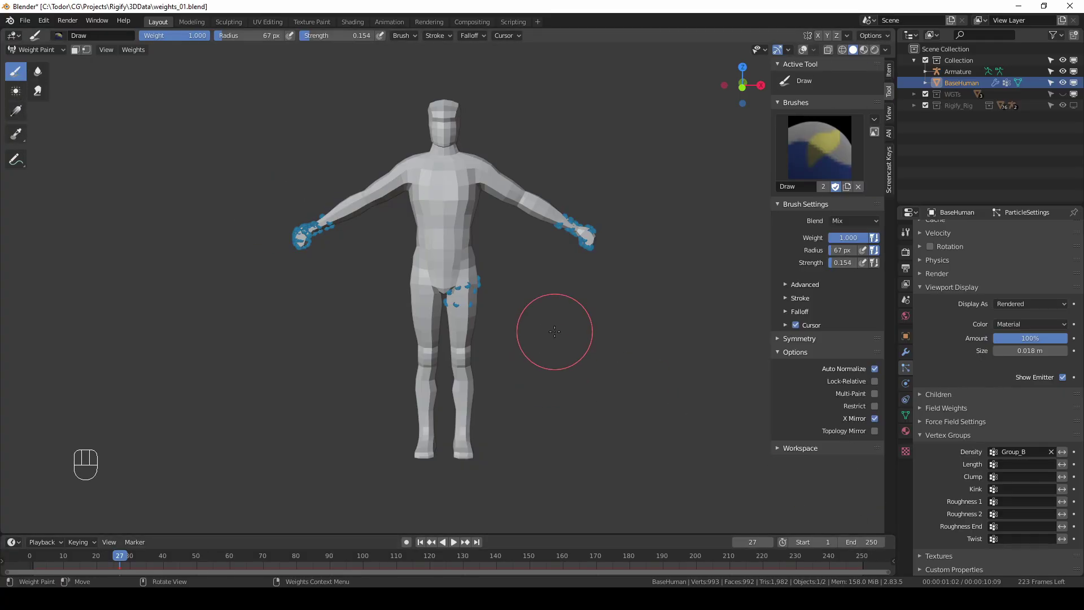
key("Tab")
left_click(459, 337)
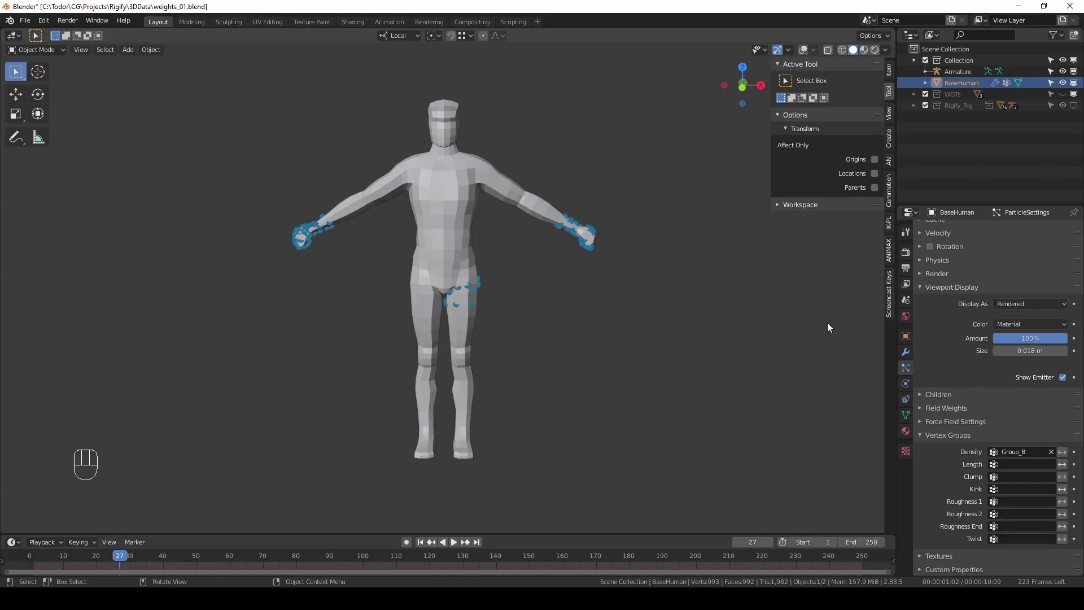